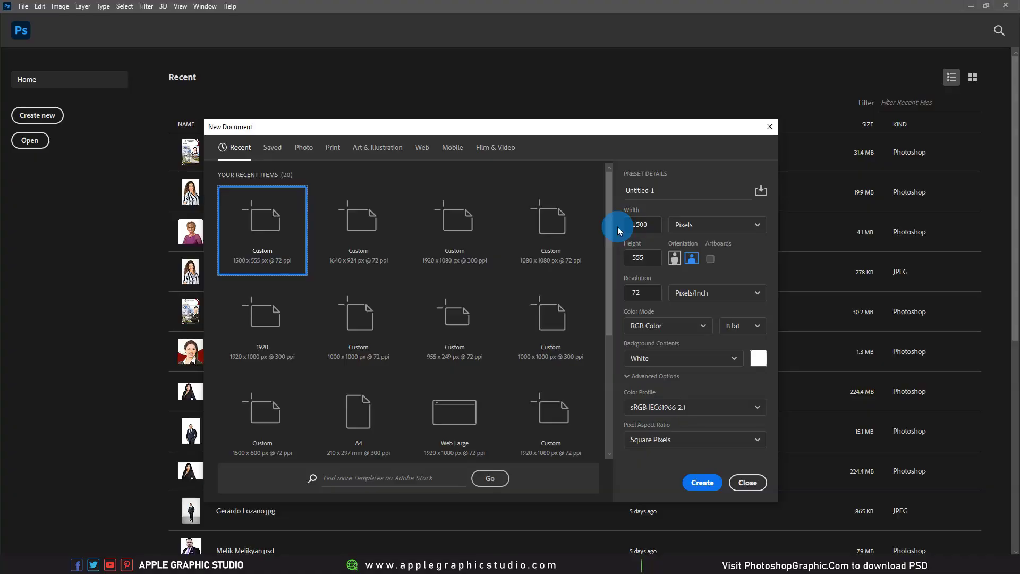
Name the 1500×555 px, 72 ppi document 'Animated Facebook Cover Design' and create it
double_click(657, 191)
type("Animated Facebook Cover Design")
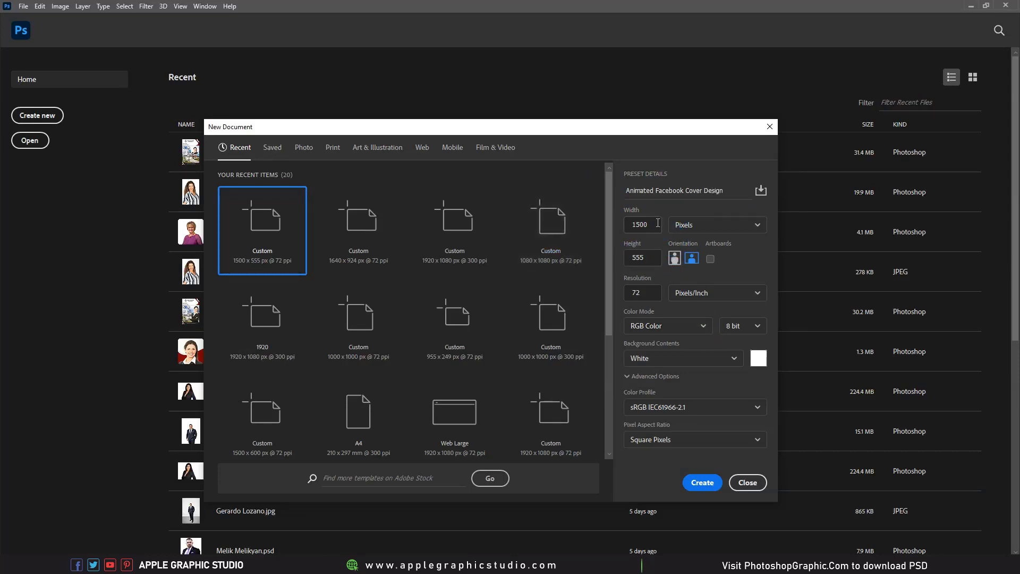
left_click(703, 483)
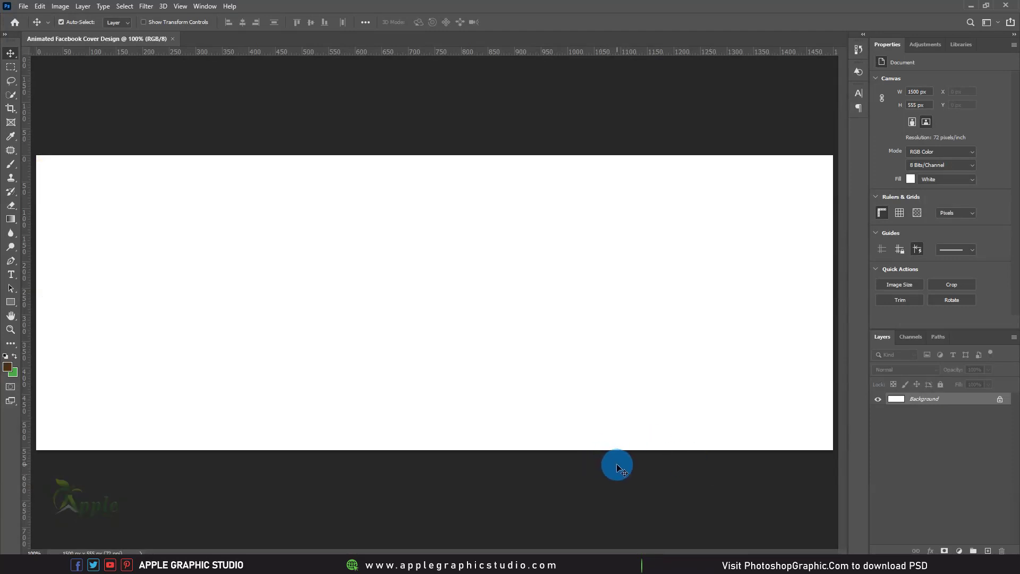
Draw a six-sided polygon on the canvas's left side with 40 px rounded corners
key("u")
right_click(10, 301)
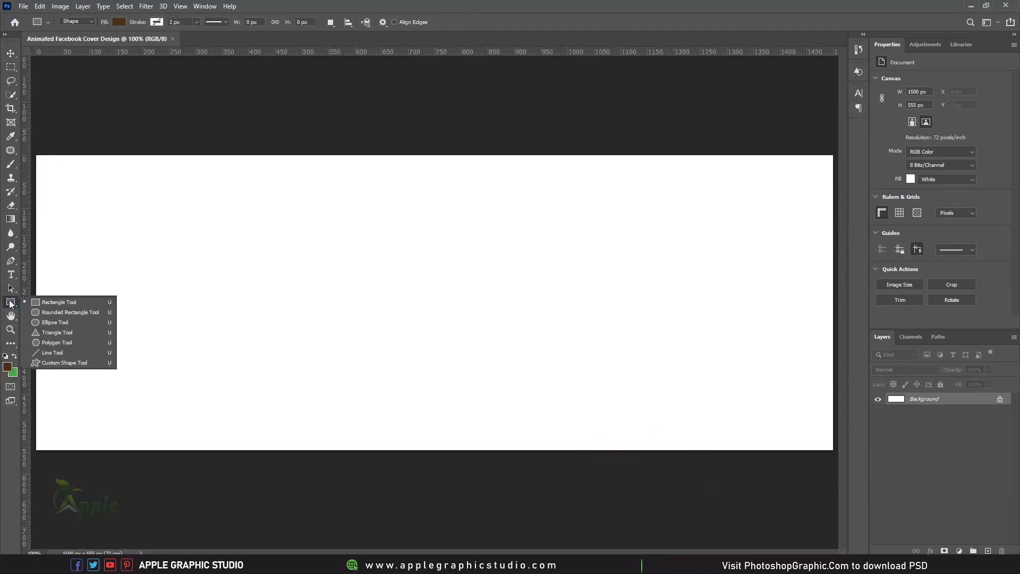
left_click(51, 342)
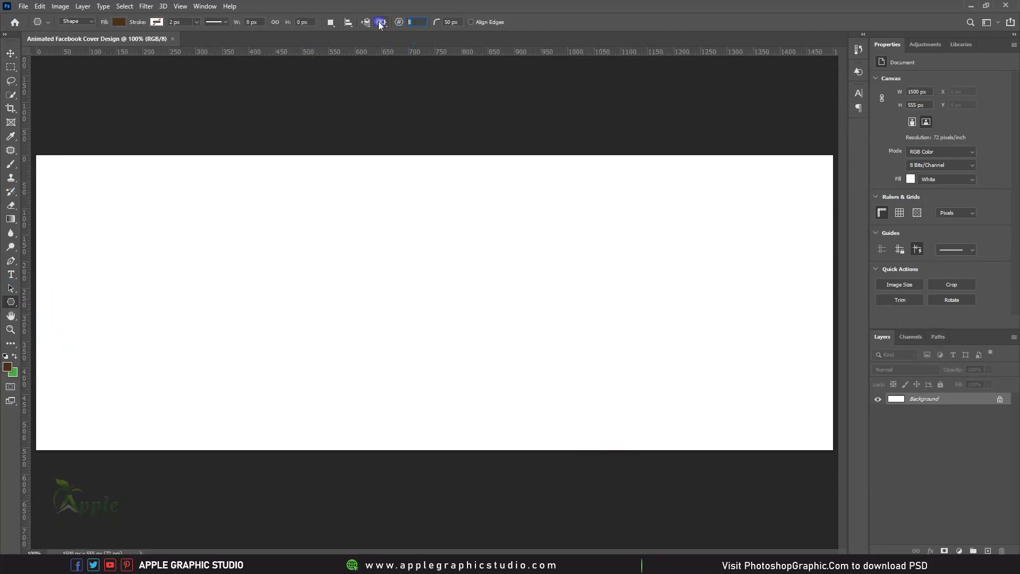
type("6")
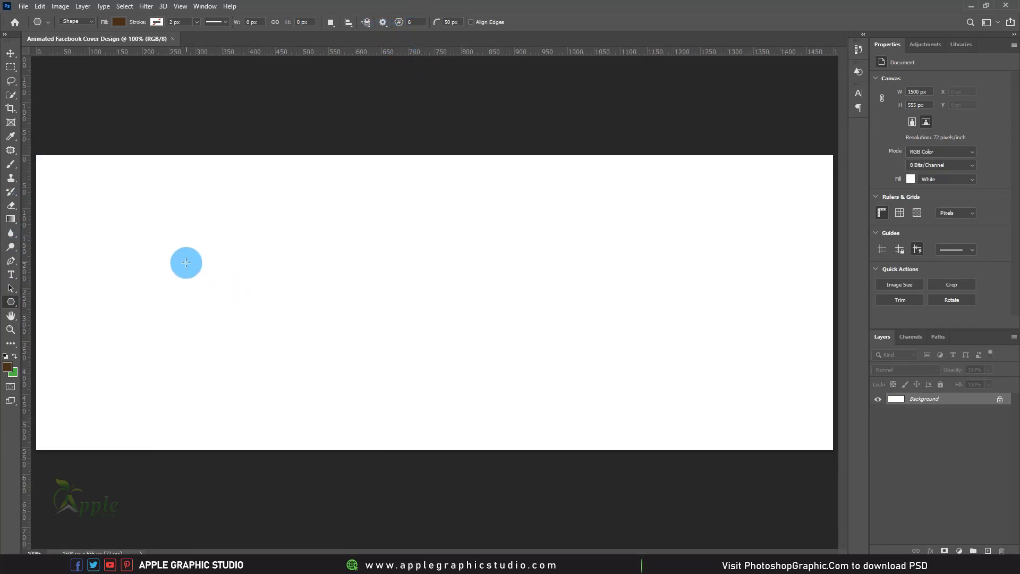
mouse_move(156, 199)
left_mouse_down()
mouse_move(276, 326)
mouse_move(429, 442)
left_mouse_up()
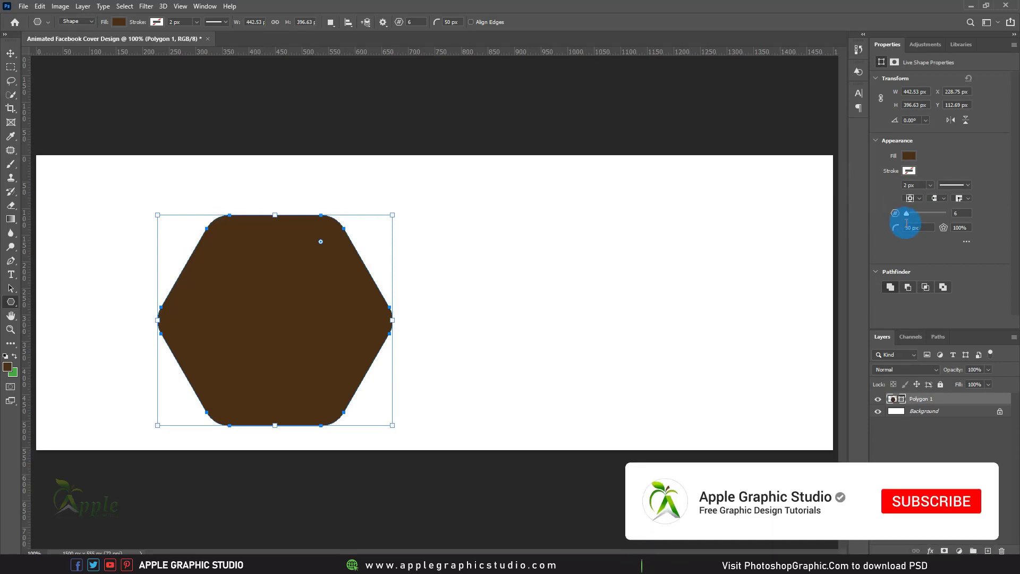
type("4")
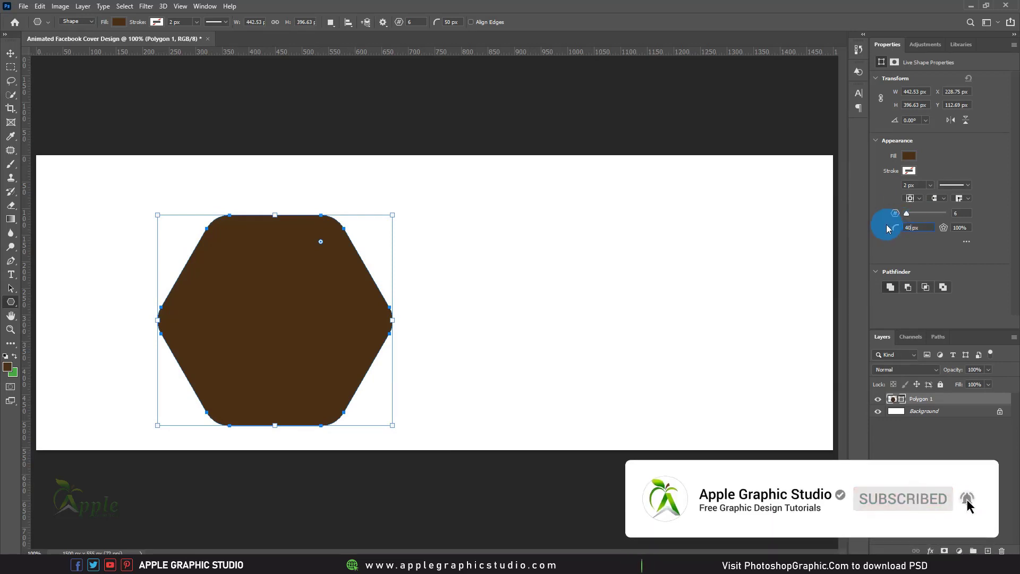
Enlarge the hexagon to about 651×575 px past the bottom edge, then duplicate its layer
left_click(11, 53)
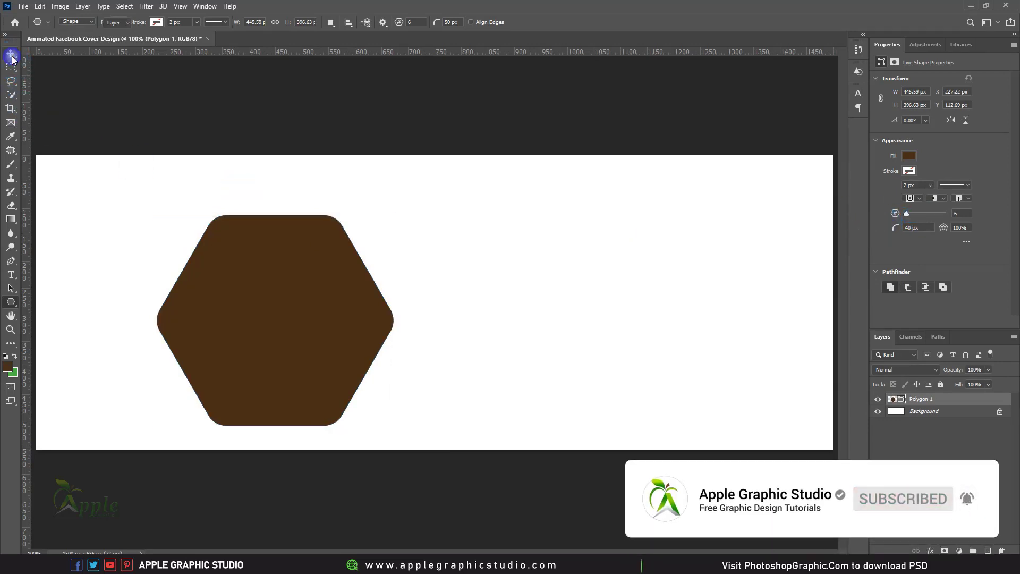
left_click_drag(281, 256, 240, 239)
left_click(40, 6)
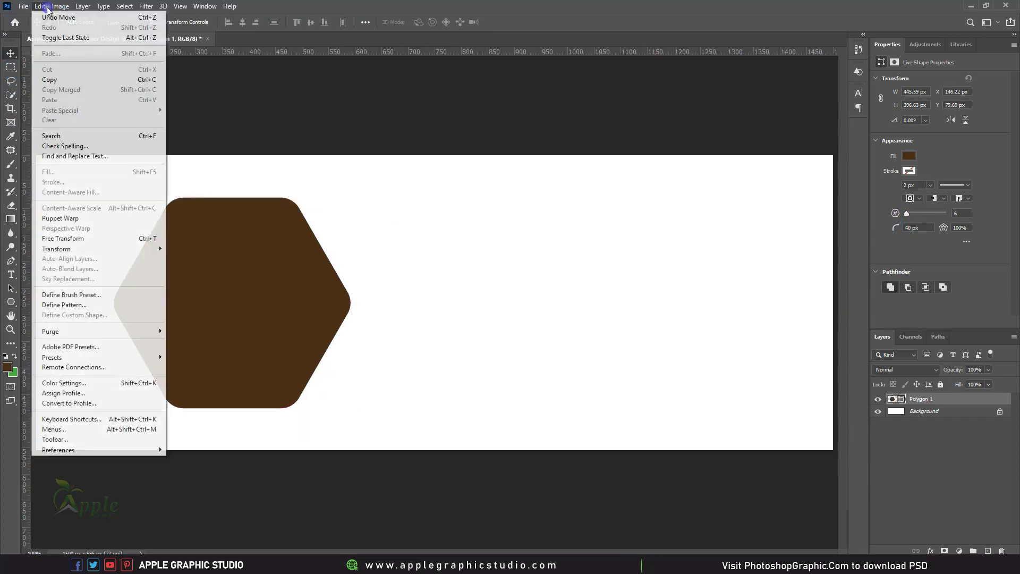
left_click(64, 238)
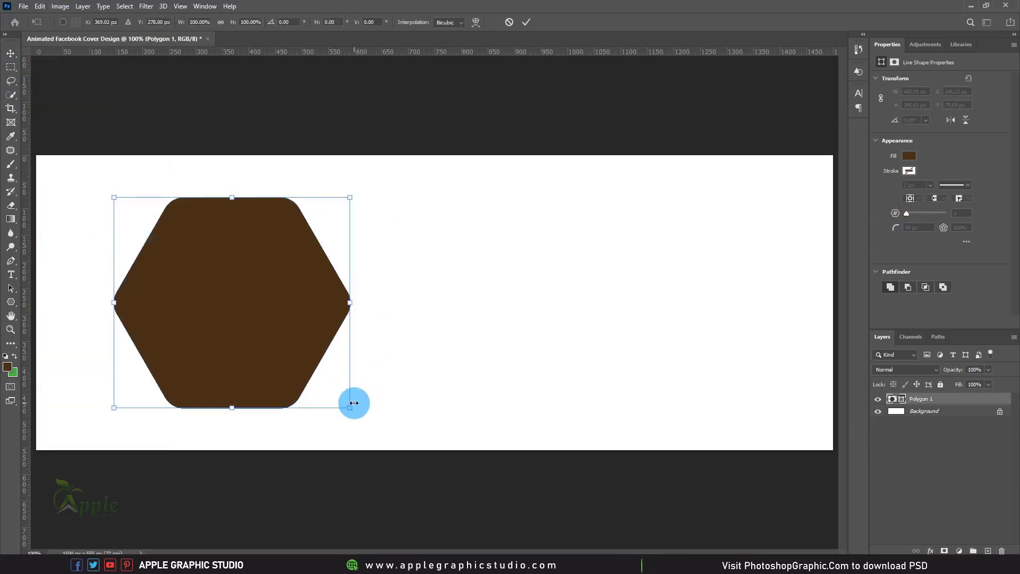
left_click_drag(353, 401, 406, 453)
left_click_drag(345, 337, 300, 366)
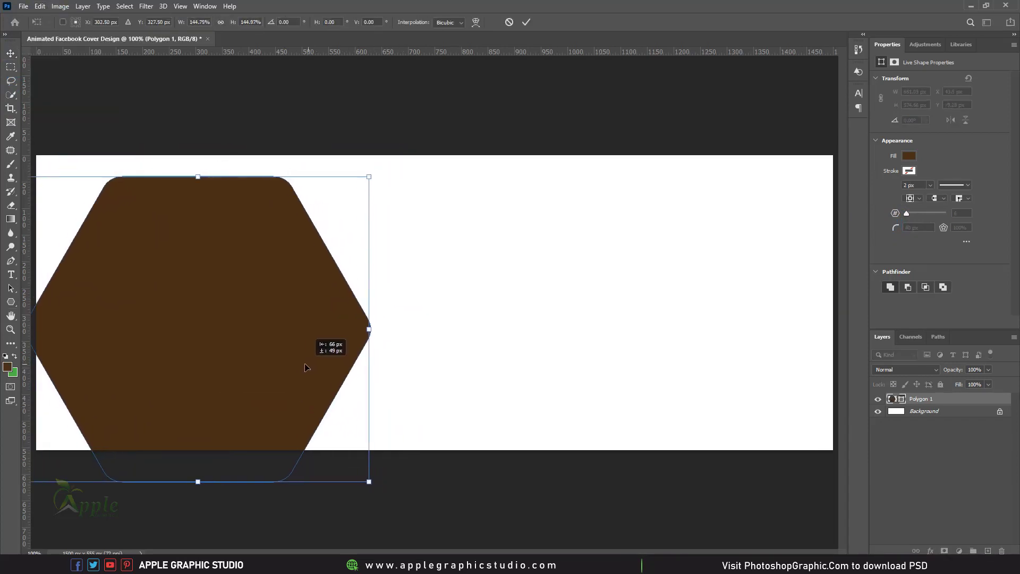
left_click(526, 22)
left_click_drag(316, 291, 348, 307)
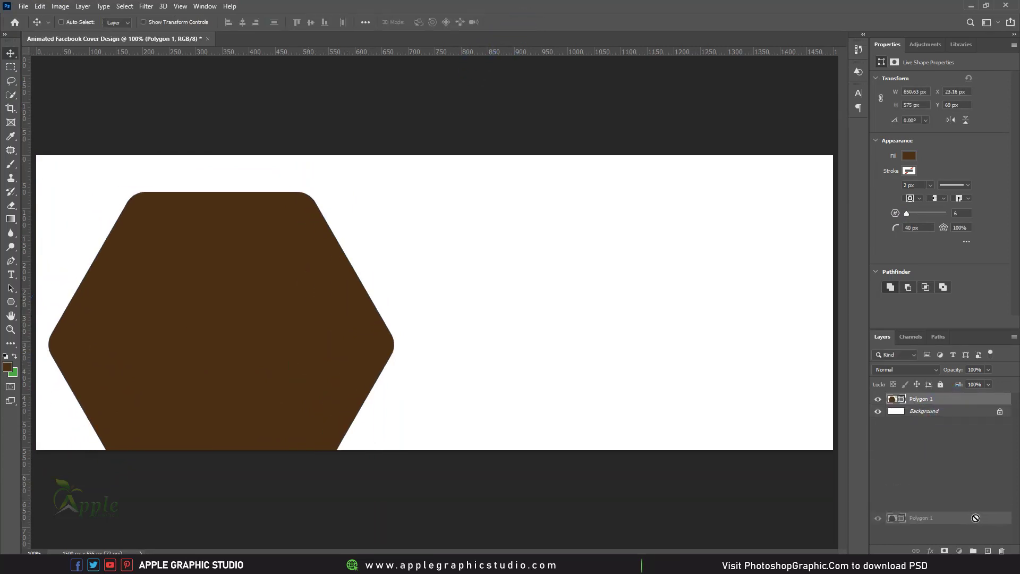
left_click_drag(959, 403, 988, 550)
Recolour the hexagon copy grey (#a5a5a5), shift it left, and give it 0 px corners
double_click(901, 403)
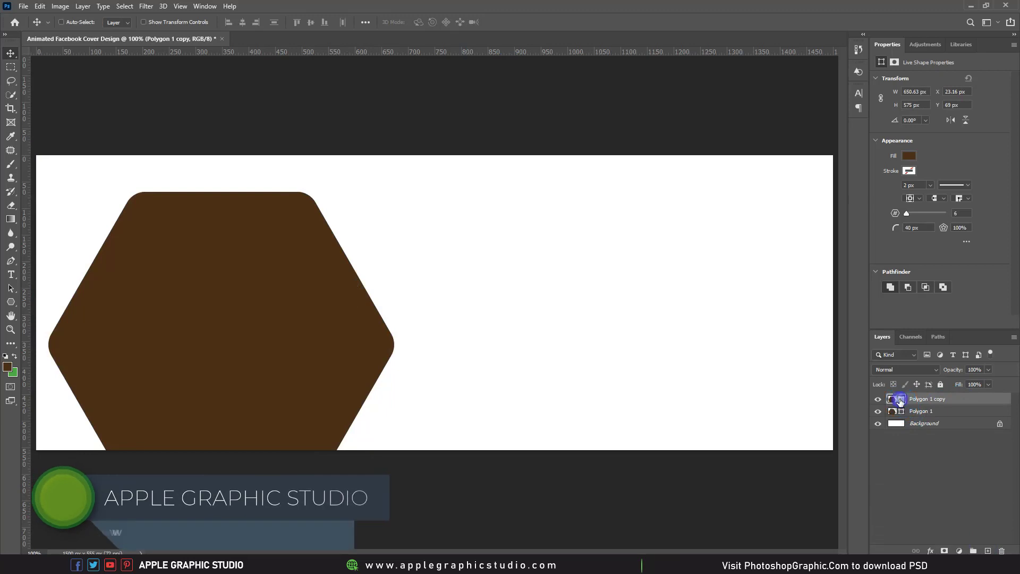
left_click(808, 186)
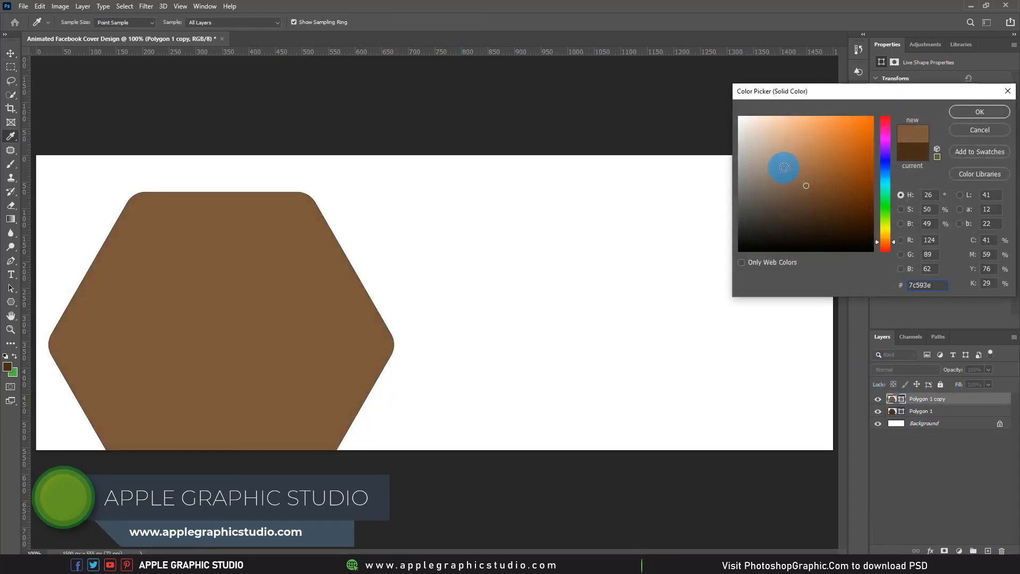
left_click(785, 168)
left_click_drag(764, 168, 735, 163)
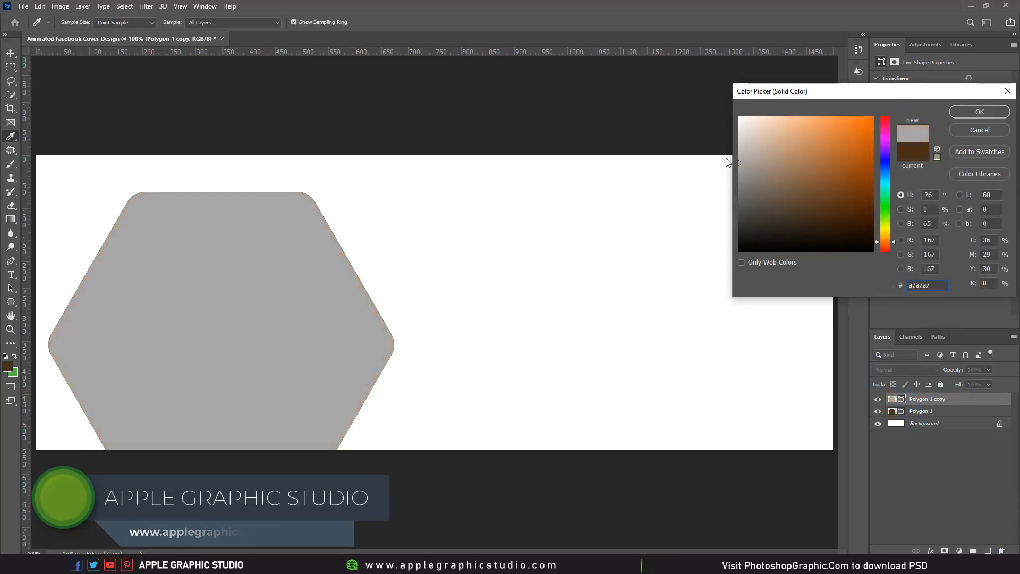
left_click(980, 112)
key("v")
mouse_move(312, 255)
left_mouse_down()
mouse_move(290, 259)
mouse_move(289, 271)
left_mouse_up()
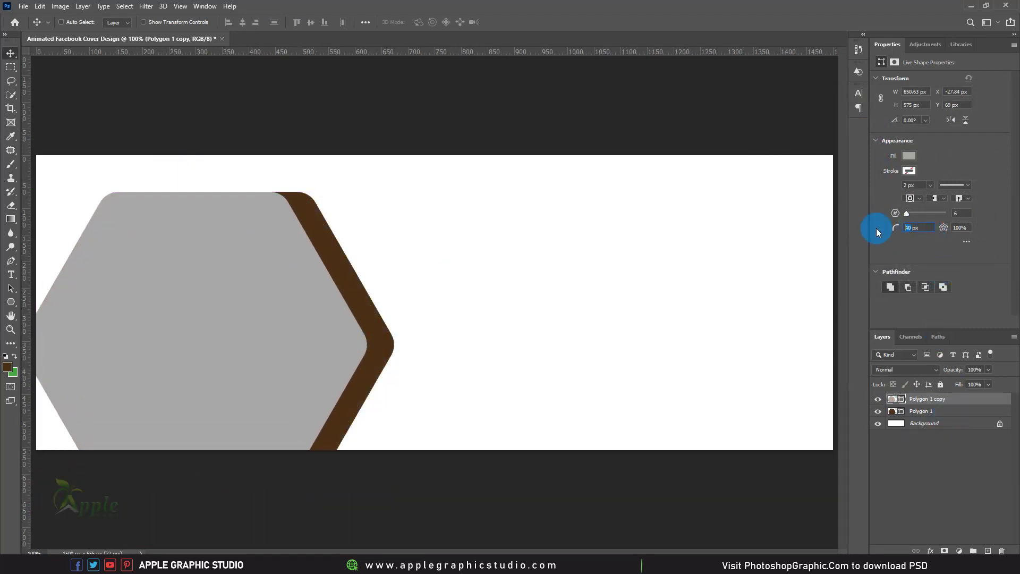
type("0")
key("Return")
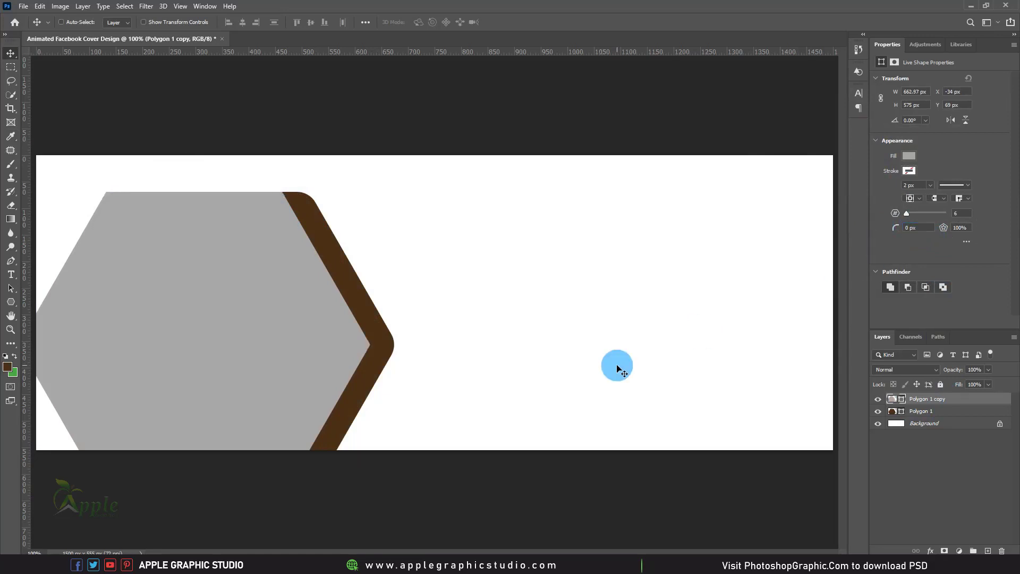
Scale the grey hexagon to about 136% (901×781 px) and shift it left to reveal a brown border
left_click(23, 6)
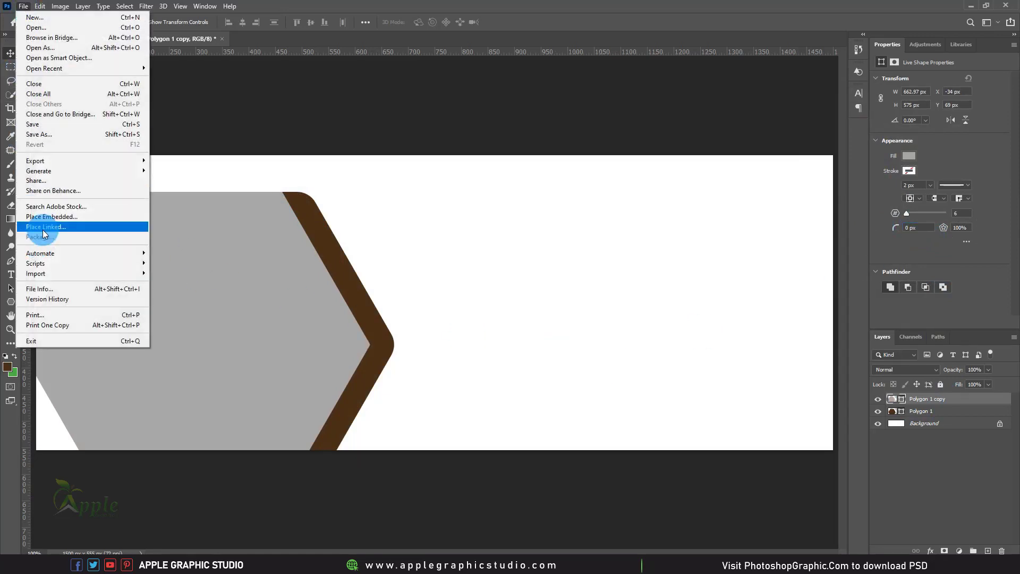
left_click(40, 6)
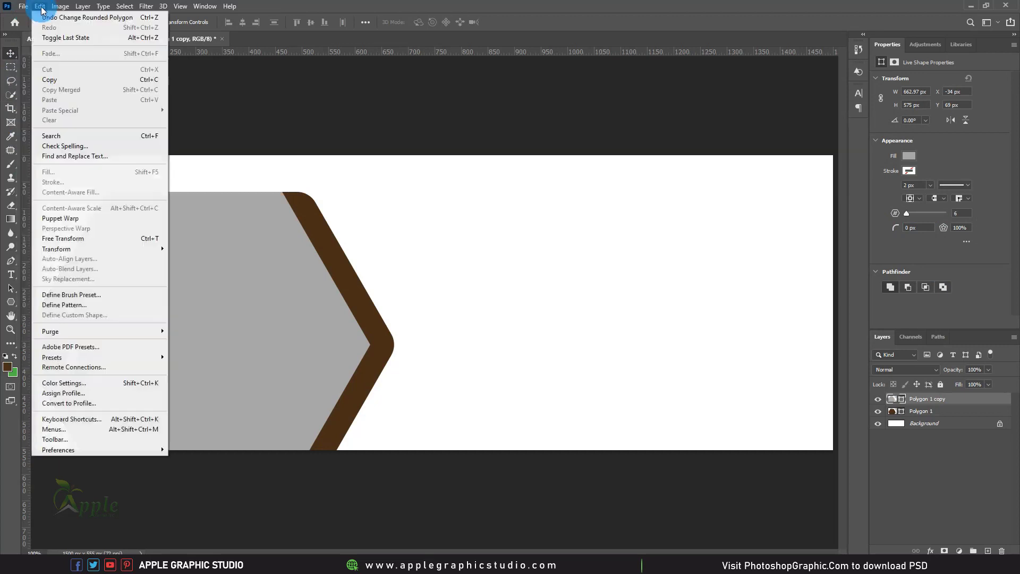
left_click(62, 238)
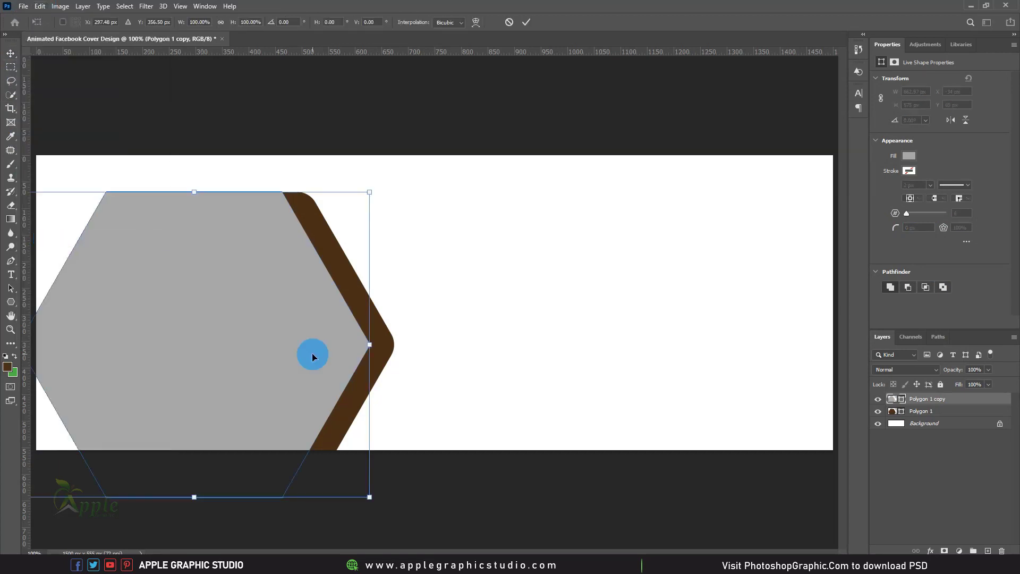
key("ctrl+minus")
key("ctrl+minus")
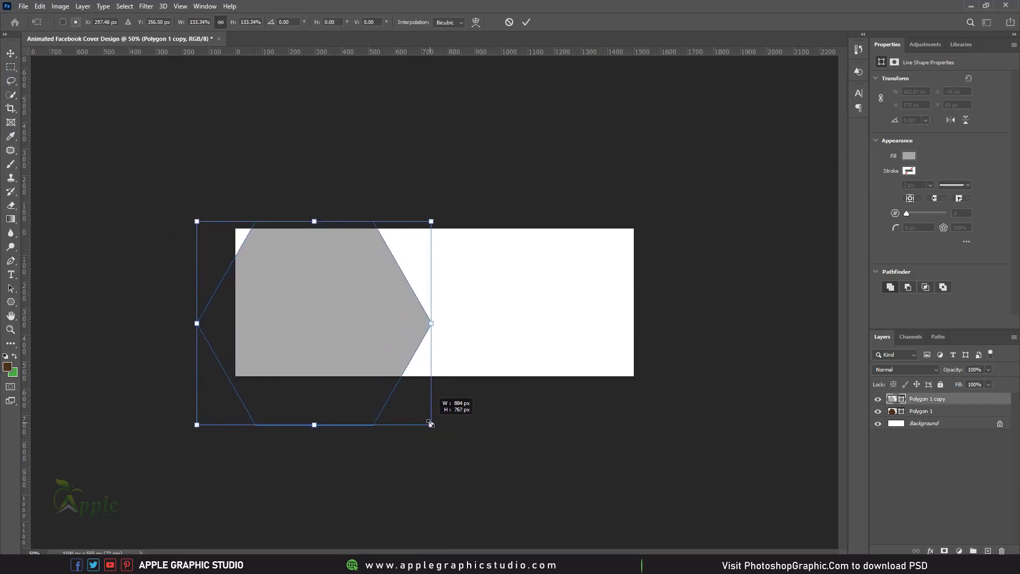
left_click_drag(402, 396, 434, 426)
left_click_drag(408, 330, 378, 335)
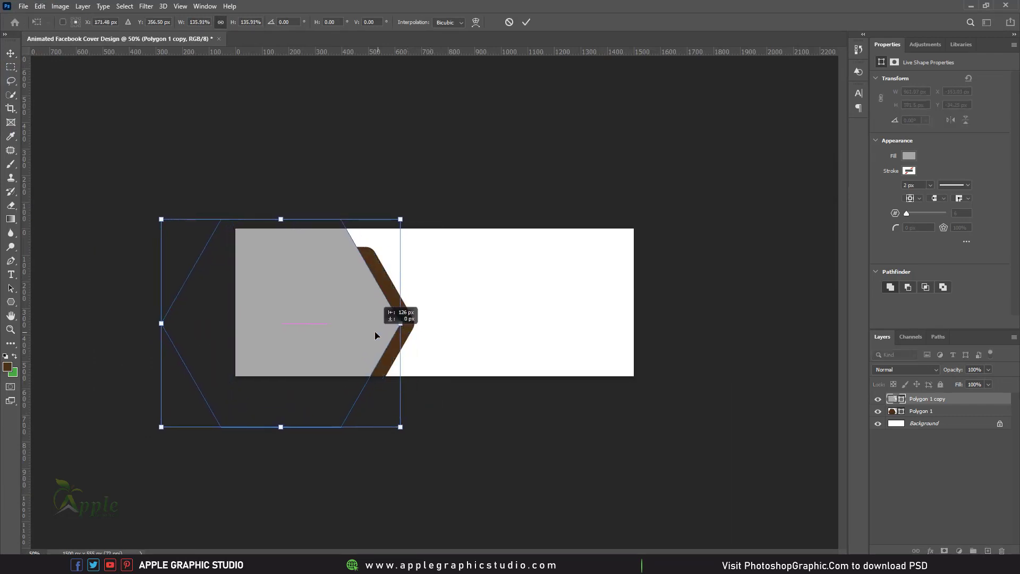
left_click(526, 22)
left_click(327, 278)
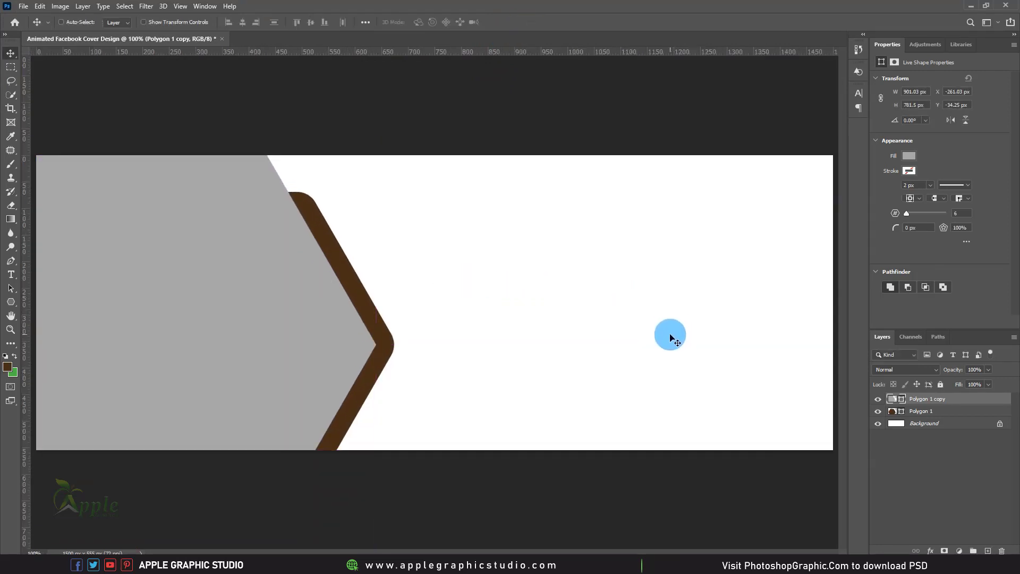
Enlarge the brown Polygon 1 hexagon slightly
key("ctrl+minus")
left_click(898, 411)
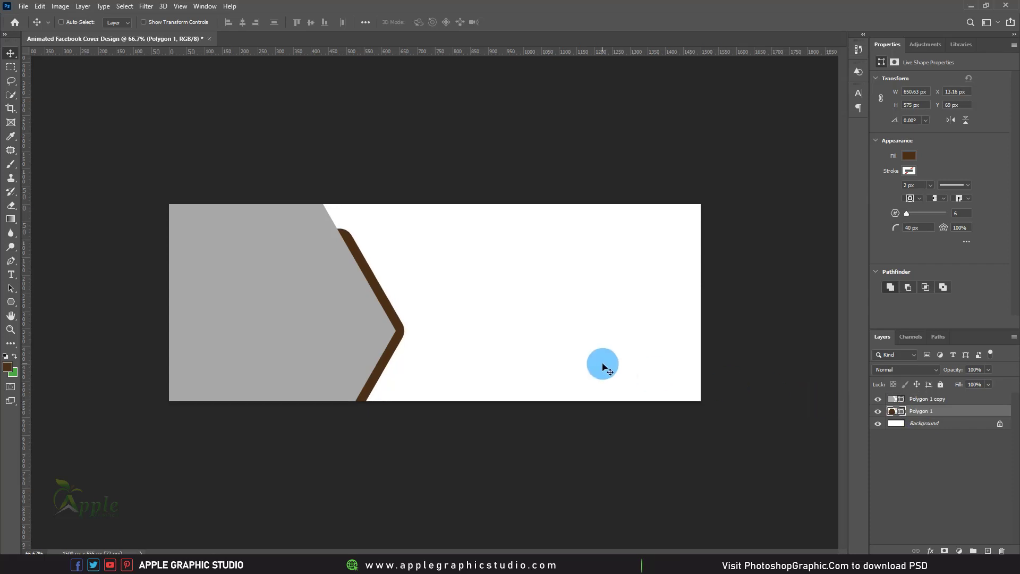
key("ctrl+t")
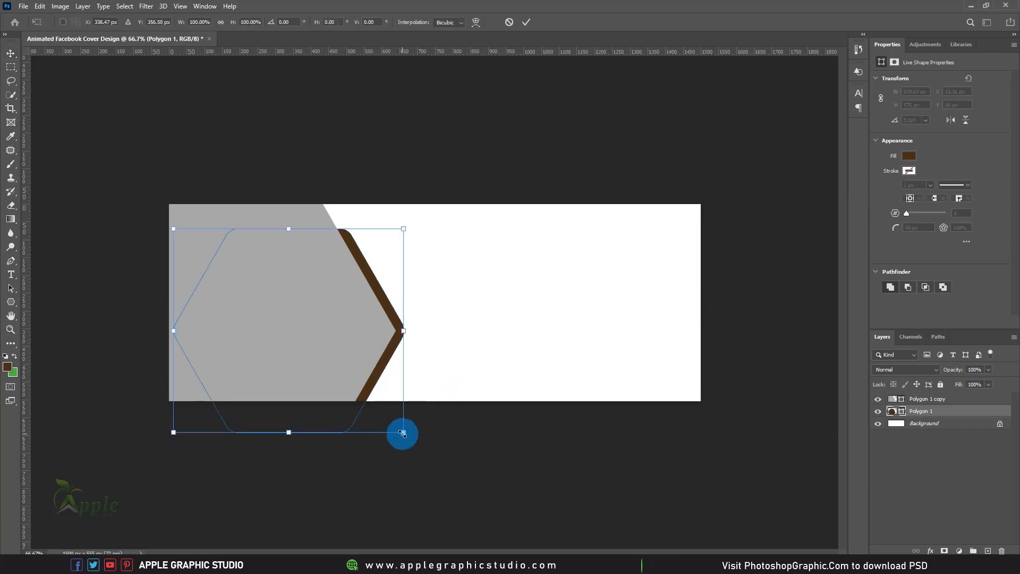
left_click_drag(402, 433, 400, 437)
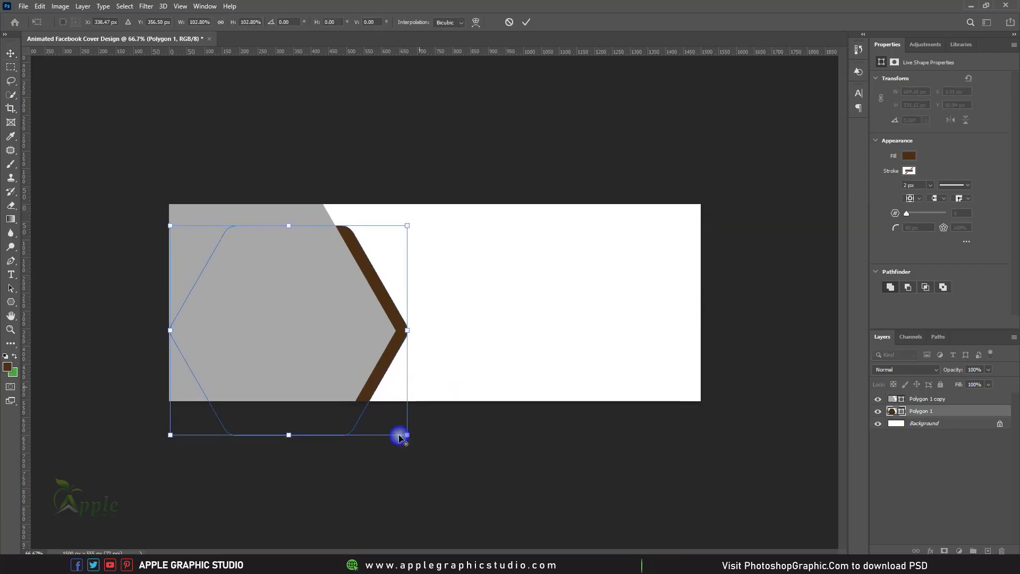
left_click(526, 22)
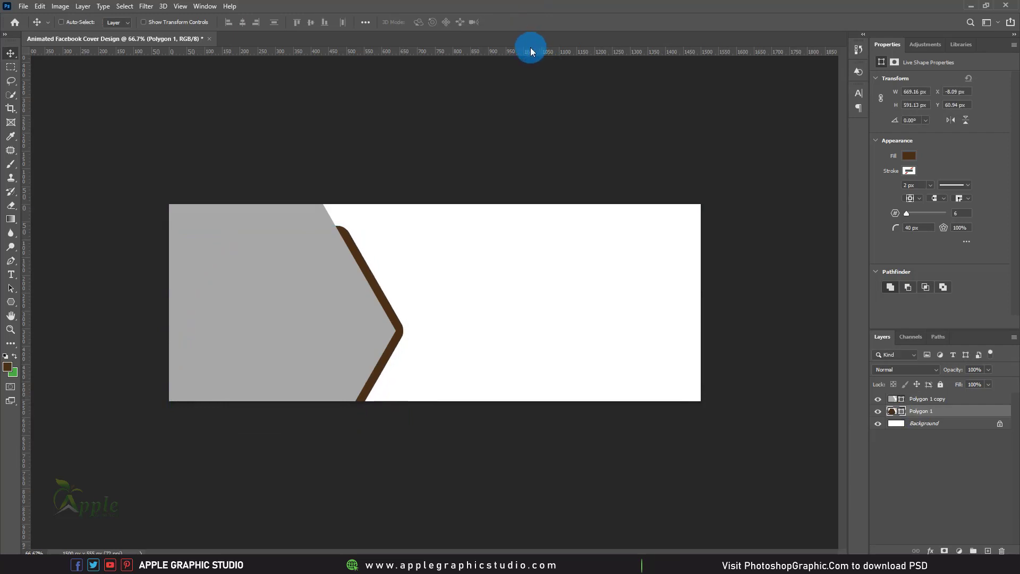
key("ctrl+plus")
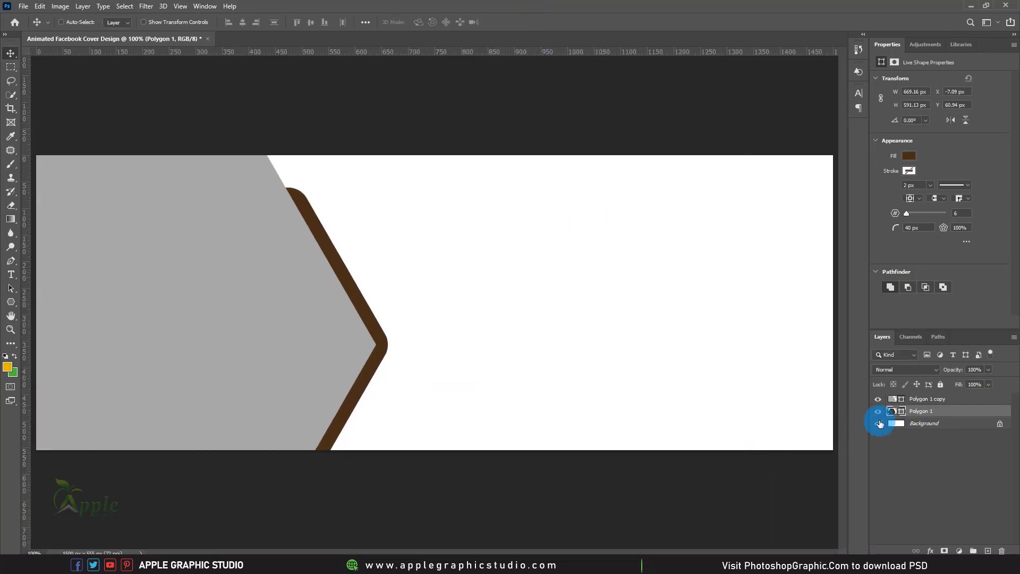
Recolour the back hexagon orange #f2b401 and add a new empty layer on top
double_click(897, 412)
left_click(8, 366)
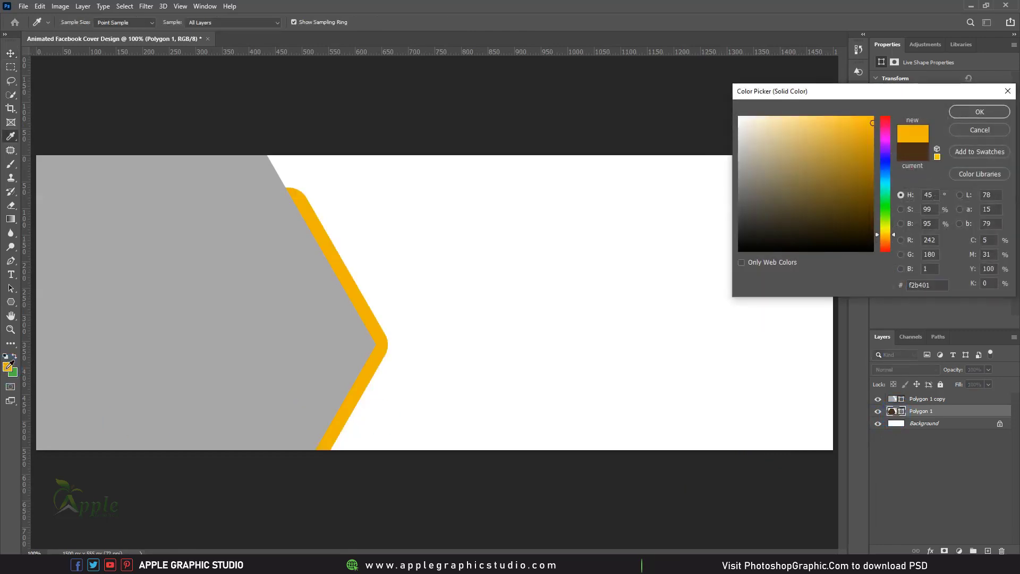
left_click(979, 112)
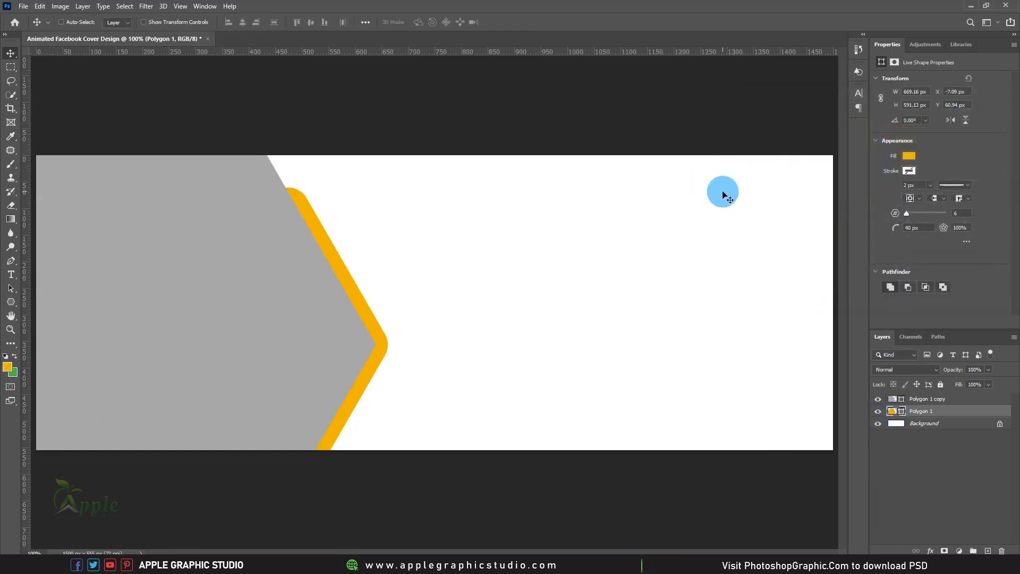
key("ctrl+shift+alt+n")
key("b")
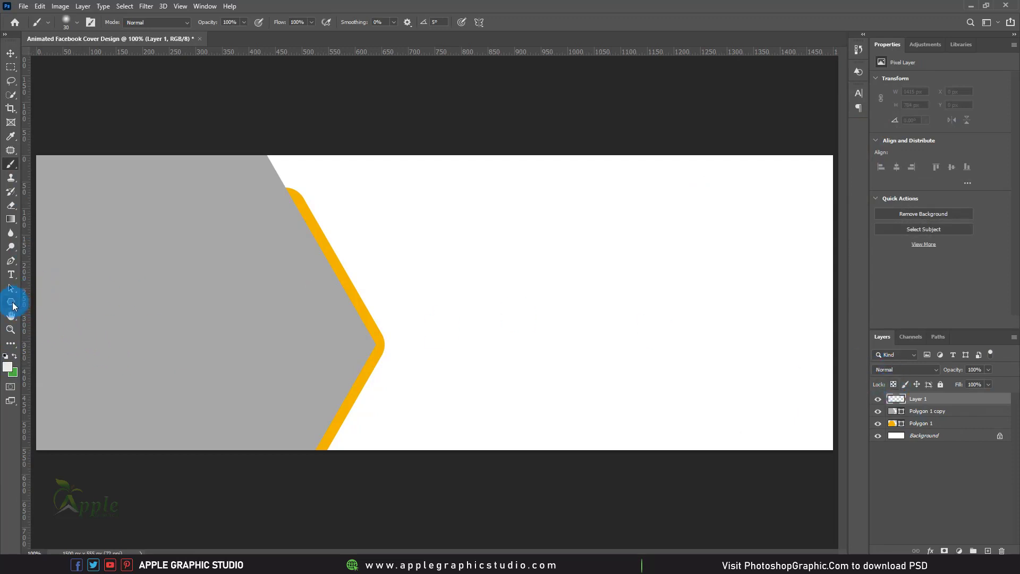
Draw a tall rectangle, stretch it past the canvas top, and rotate it about 30°
left_click(52, 306)
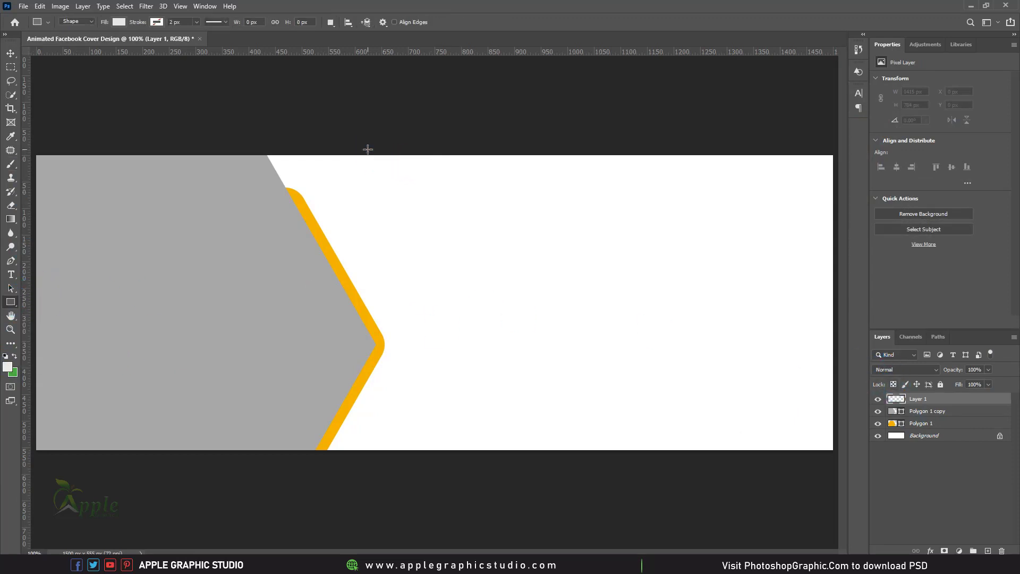
left_click_drag(368, 150, 415, 479)
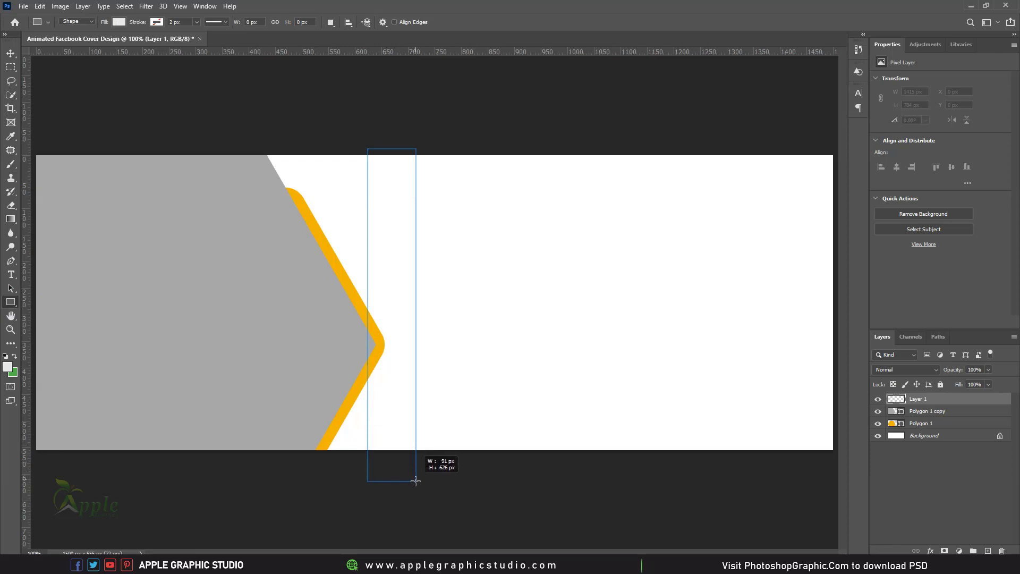
left_click(10, 54)
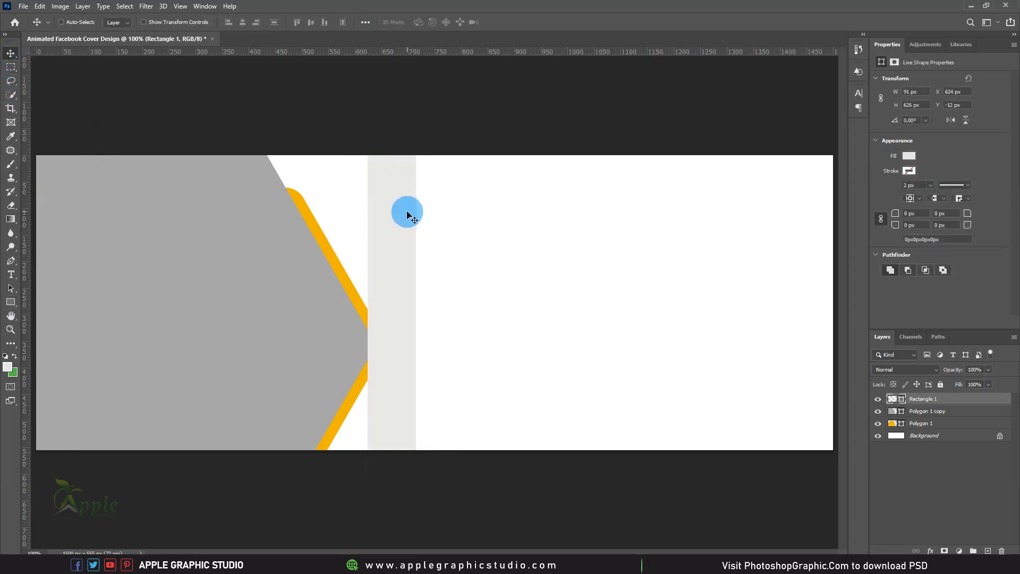
key("ctrl+t")
left_click_drag(399, 158, 400, 38)
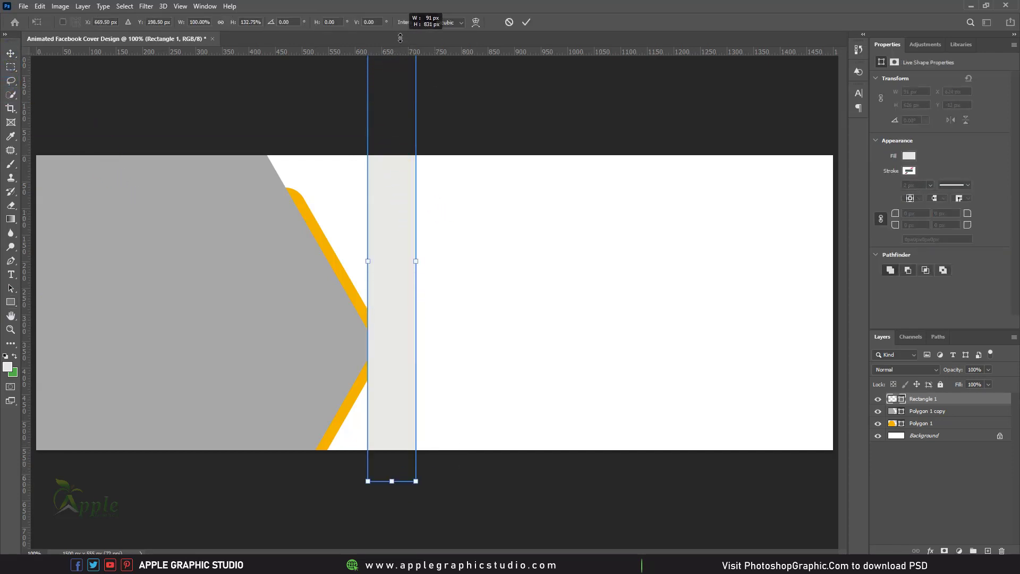
left_click_drag(478, 84, 526, 175)
scroll(328, 388, "up", 2)
left_click_drag(399, 264, 428, 287)
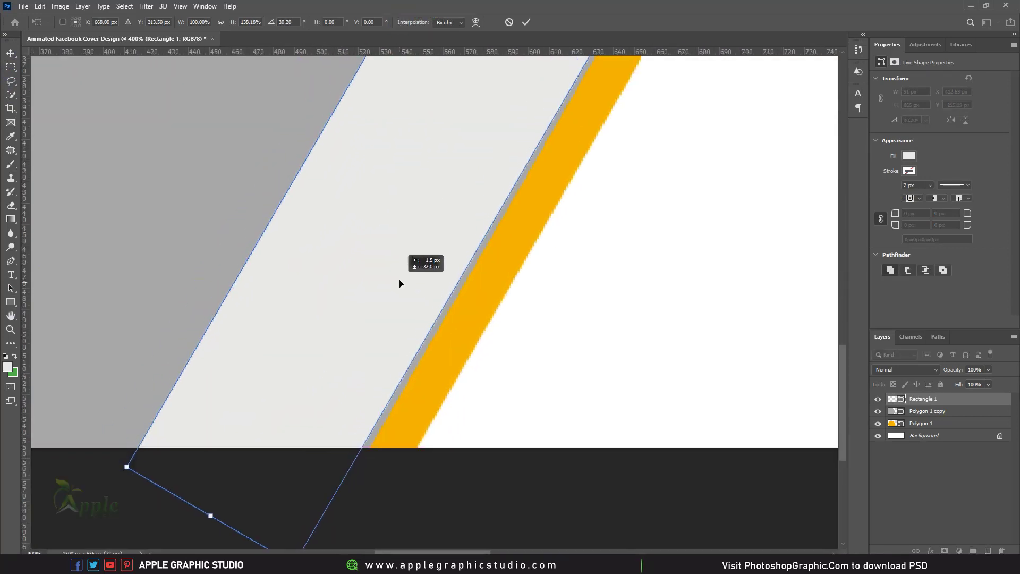
scroll(623, 338, "up", 1)
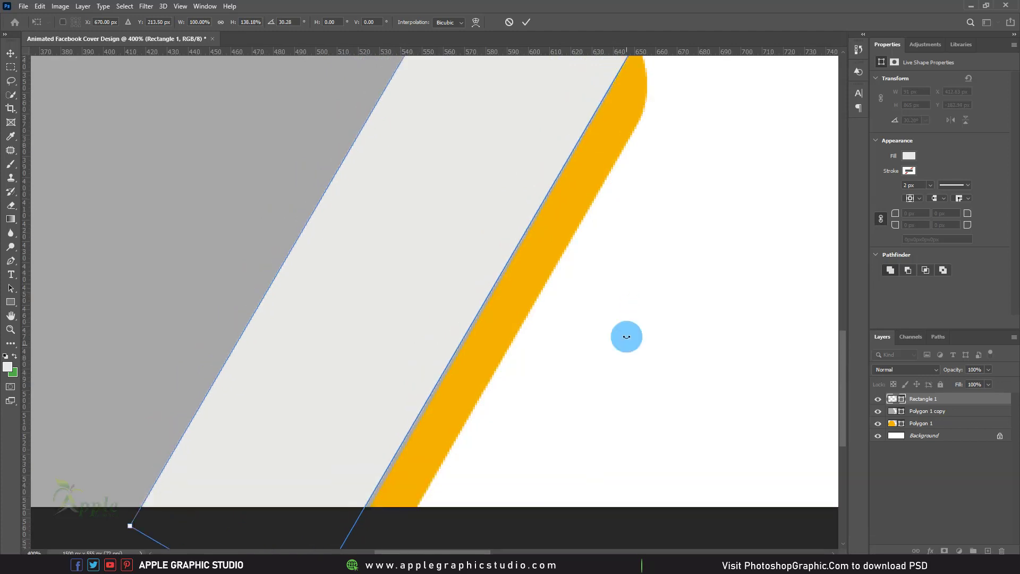
left_click_drag(623, 337, 656, 378)
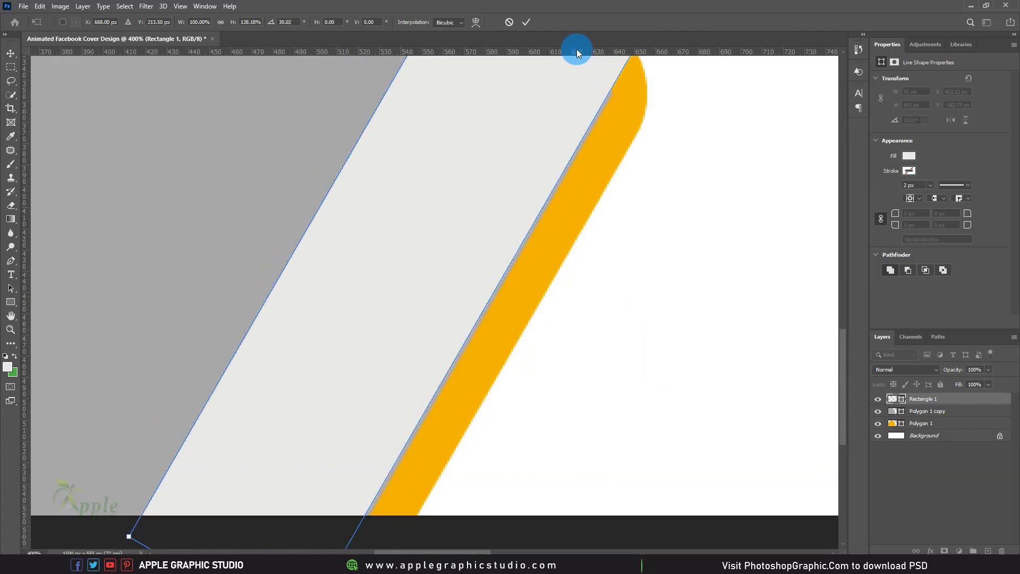
left_click(527, 21)
Move the stripe left onto the hexagons and place its layer below the polygon layers
key("ctrl+minus")
key("ctrl+minus")
key("ctrl+minus")
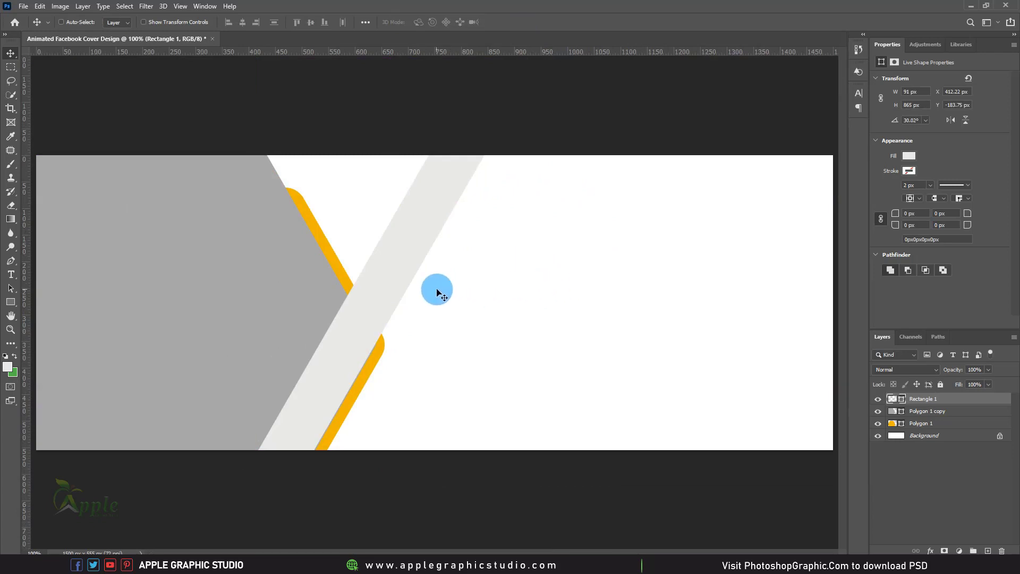
left_click_drag(506, 304, 335, 292)
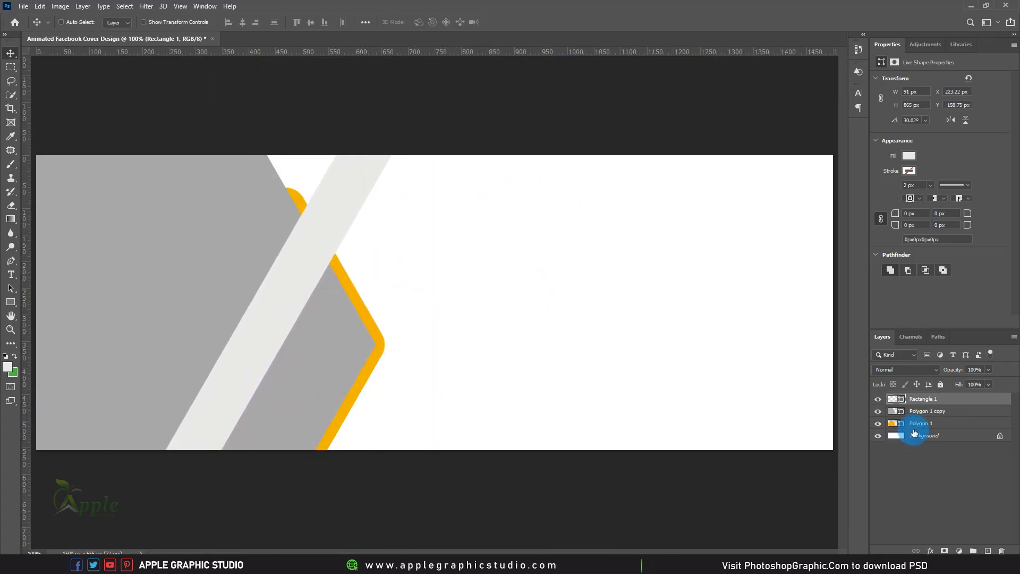
mouse_move(938, 403)
left_mouse_down()
mouse_move(938, 428)
mouse_move(896, 421)
left_mouse_up()
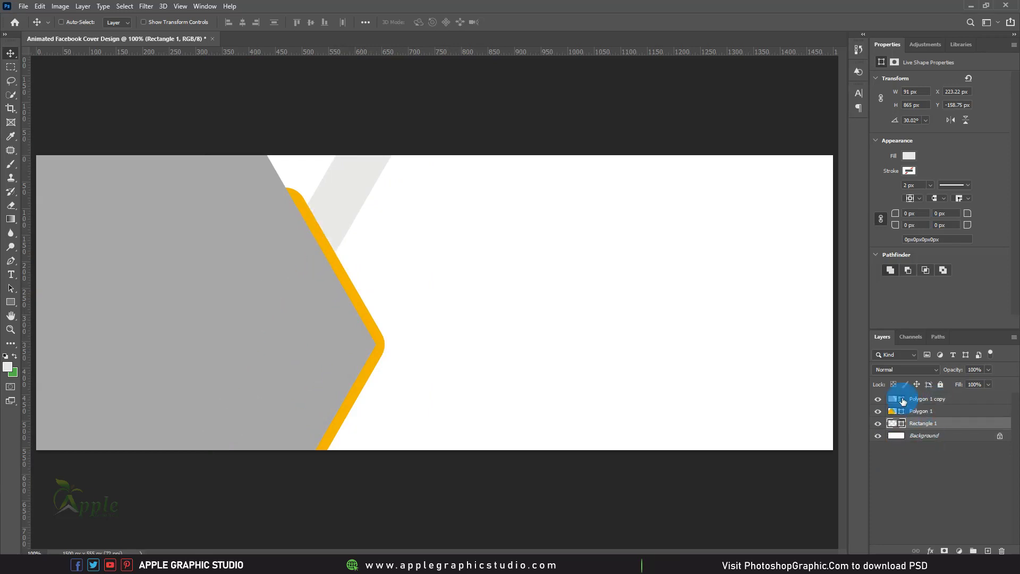
mouse_move(492, 296)
left_mouse_down()
mouse_move(463, 288)
mouse_move(479, 291)
left_mouse_up()
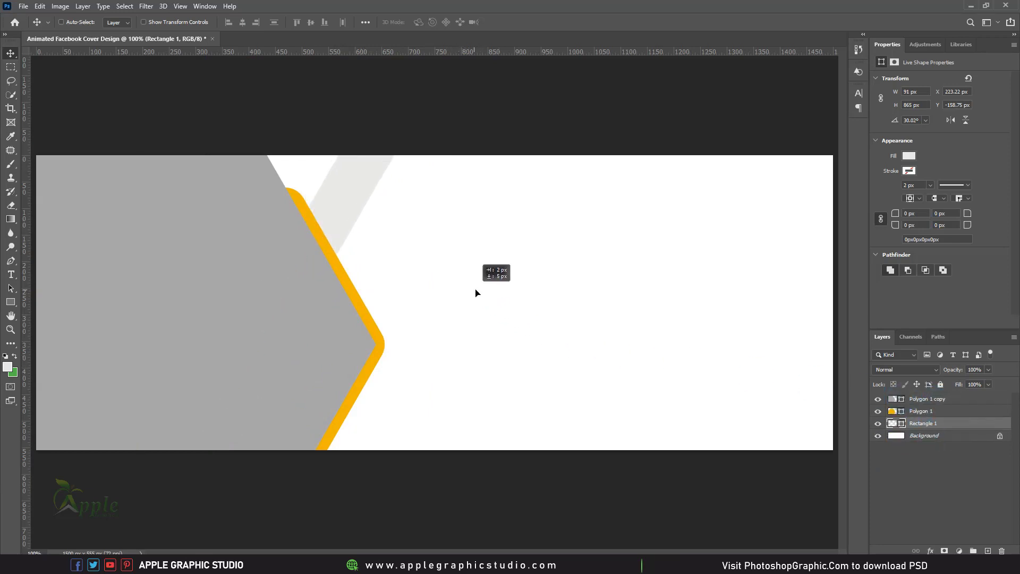
Fill the stripe with orange sampled from the hexagon border and position it beside the border
double_click(901, 424)
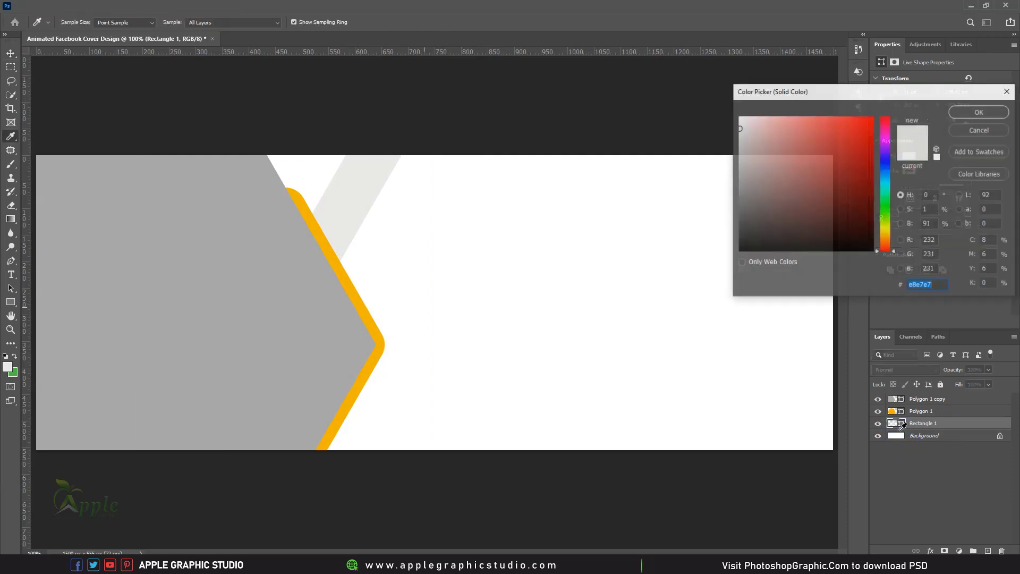
left_click(343, 269)
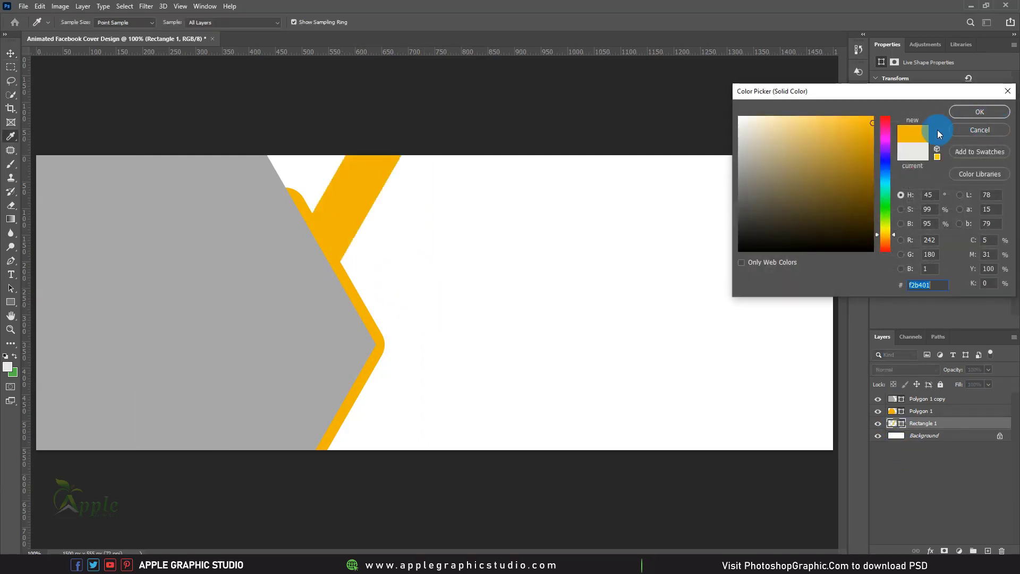
left_click(971, 113)
left_click_drag(748, 496, 334, 186)
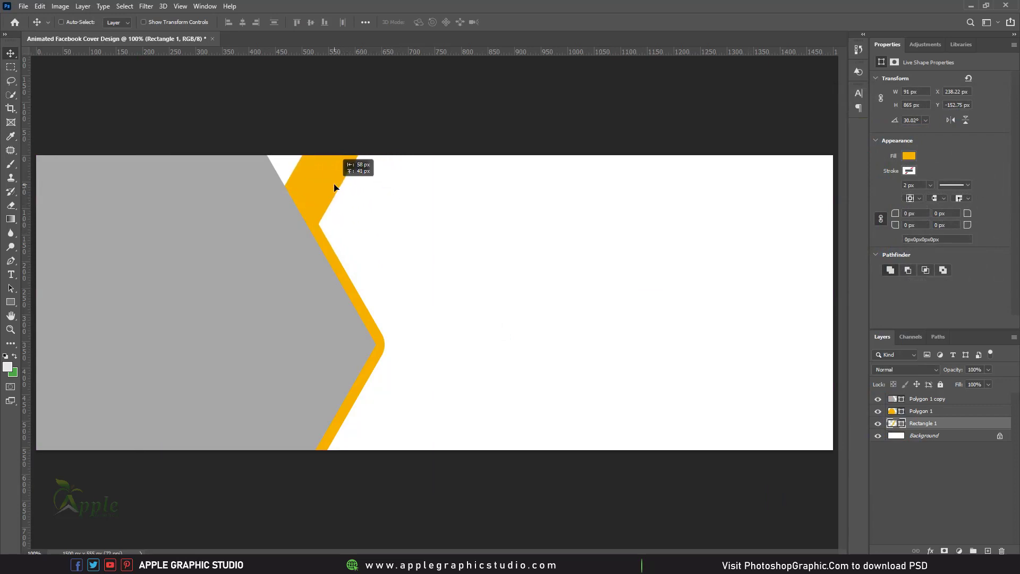
Duplicate the orange stripe, move one copy 145 px right, and make it light grey #f1f1f1
left_click(466, 296)
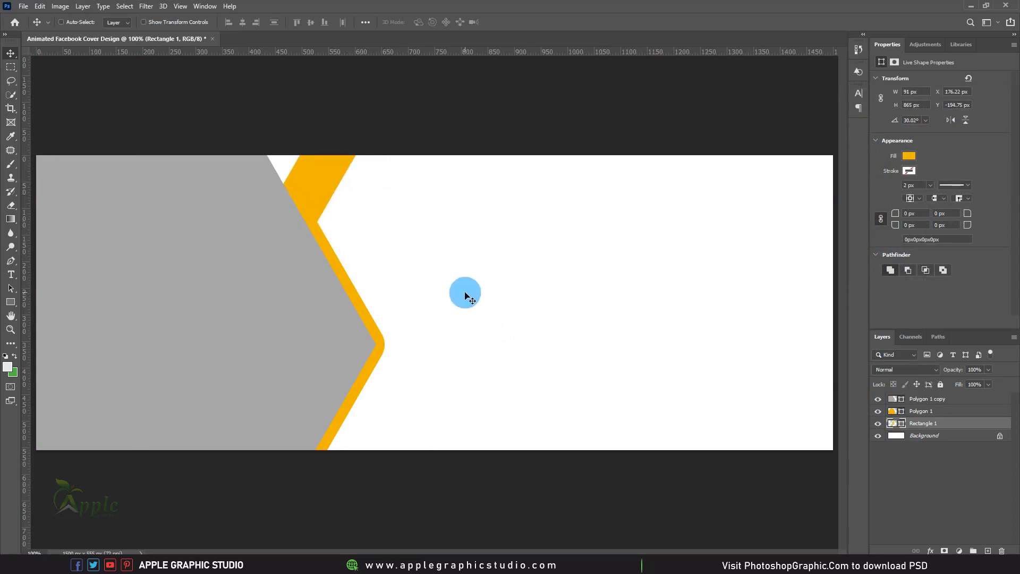
left_click(966, 462)
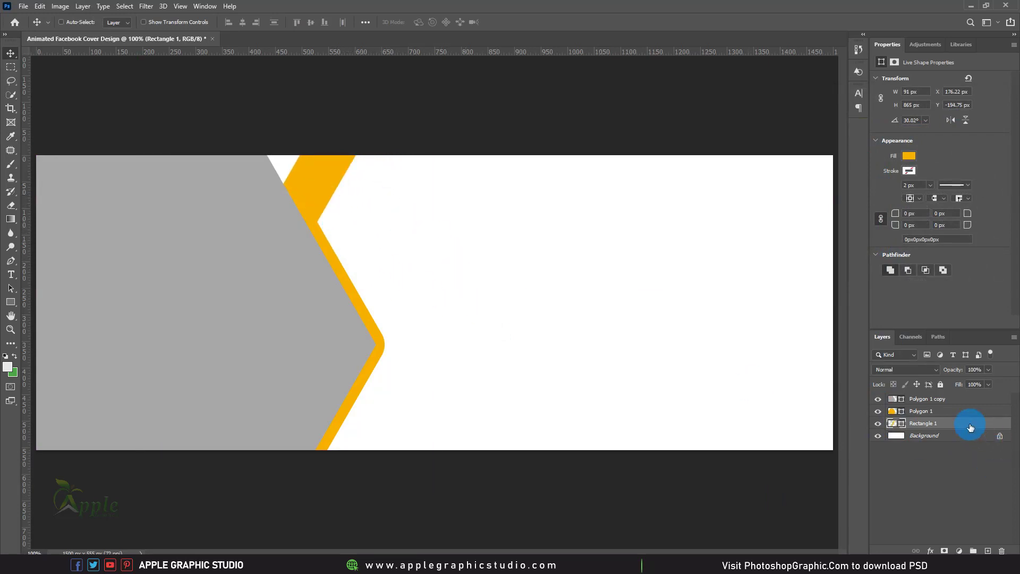
mouse_move(970, 427)
left_mouse_down()
mouse_move(999, 550)
mouse_move(988, 551)
left_mouse_up()
left_click(917, 440)
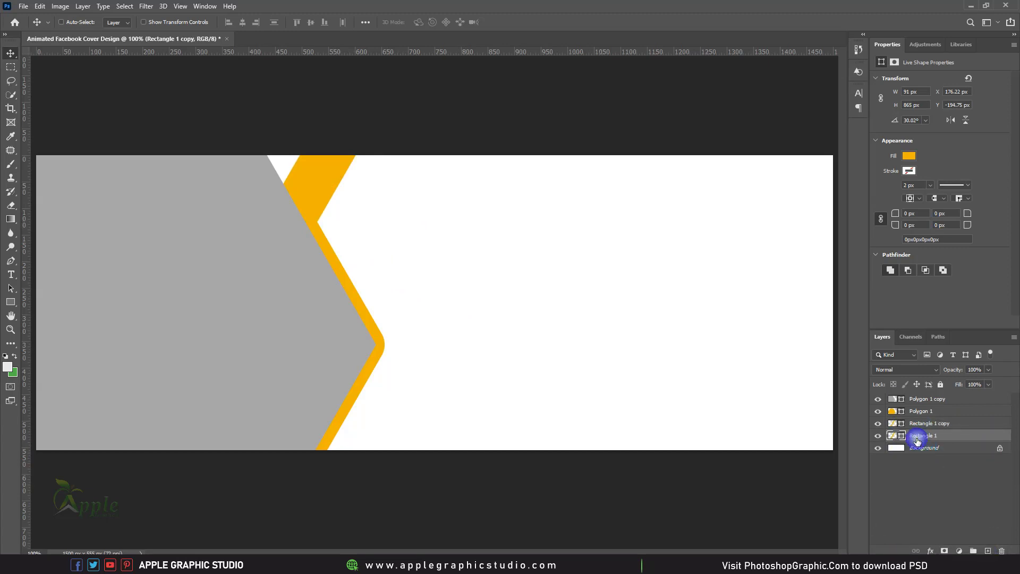
mouse_move(348, 181)
left_mouse_down()
mouse_move(430, 206)
mouse_move(421, 200)
left_mouse_up()
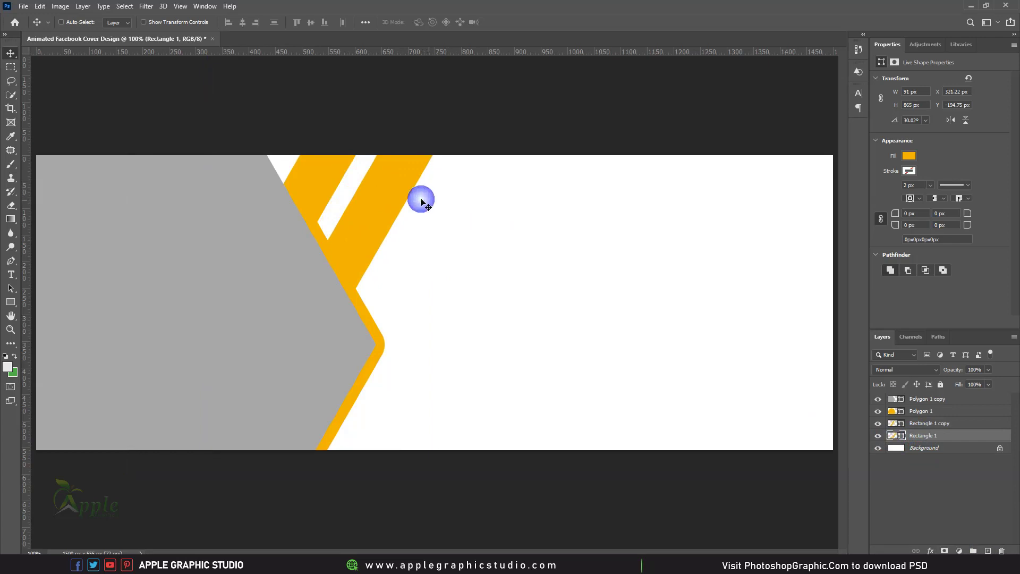
left_click(909, 156)
left_click(737, 124)
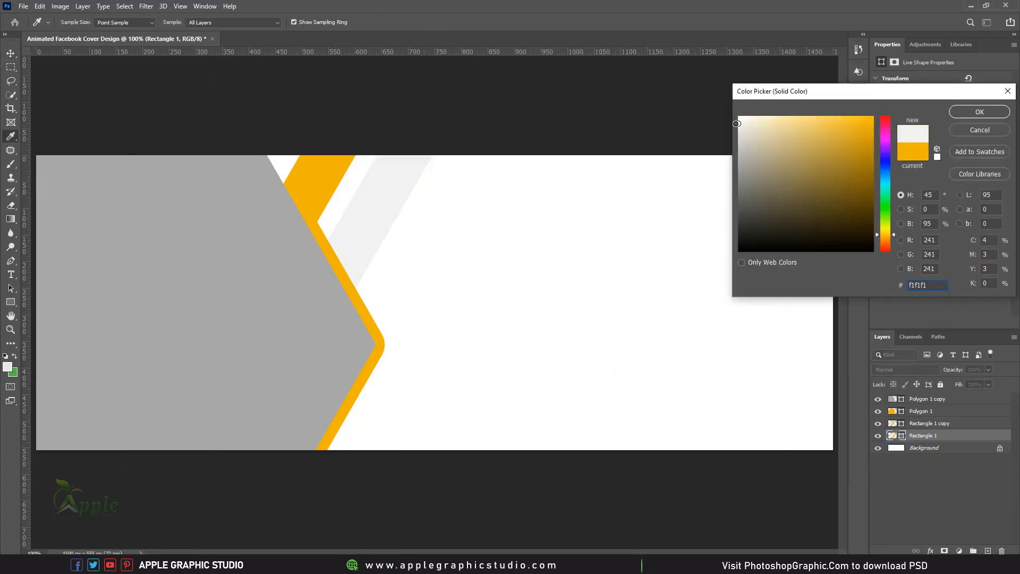
key("Return")
Alt-drag grey stripe copies rightward across the white area, lowering opacities (84%, about 24%)
mouse_move(392, 212)
left_mouse_down()
mouse_move(476, 234)
mouse_move(426, 292)
left_mouse_up()
left_click(988, 370)
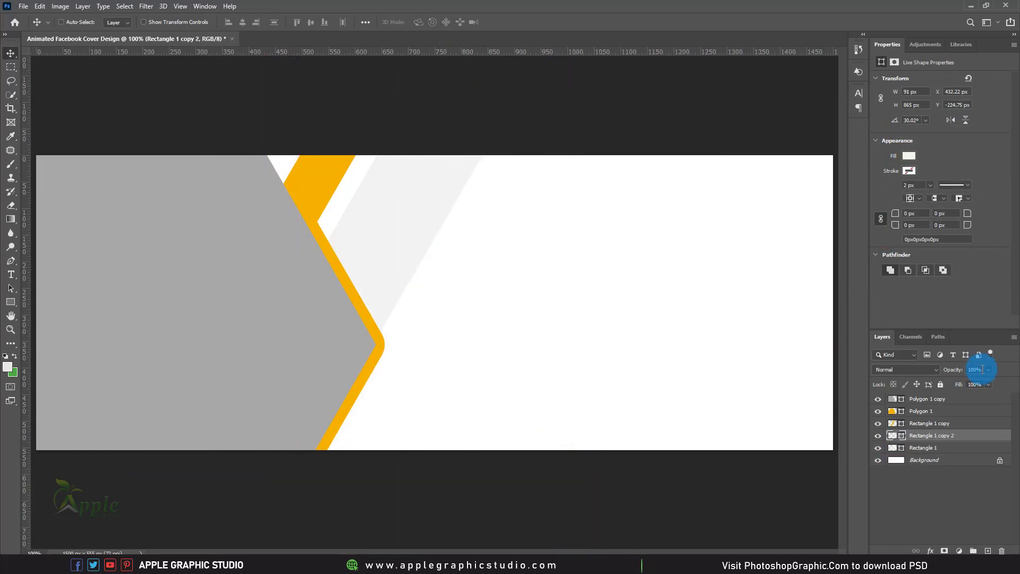
left_click_drag(991, 380, 967, 381)
left_click_drag(423, 278, 478, 280)
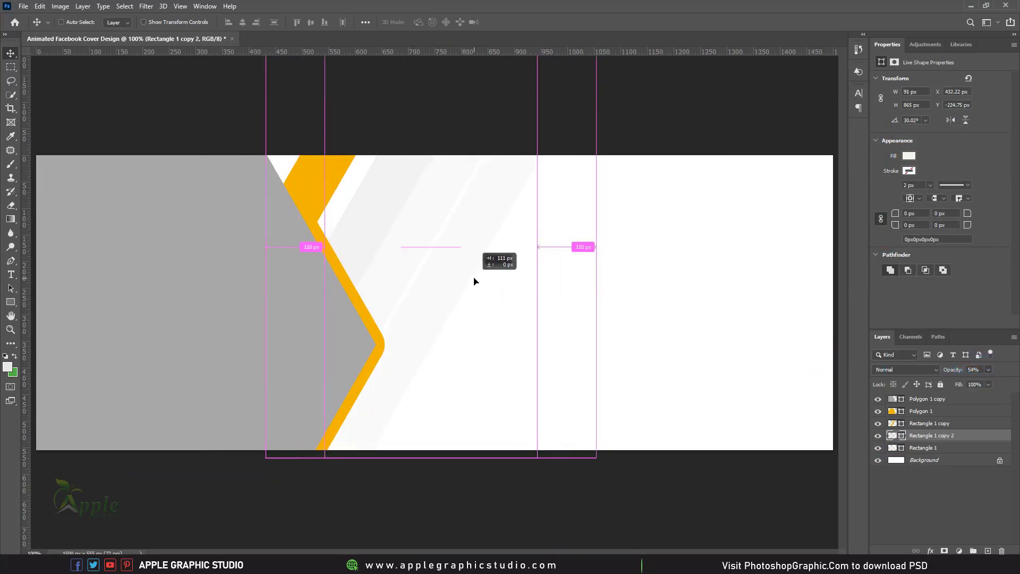
left_click_drag(980, 383, 1009, 386)
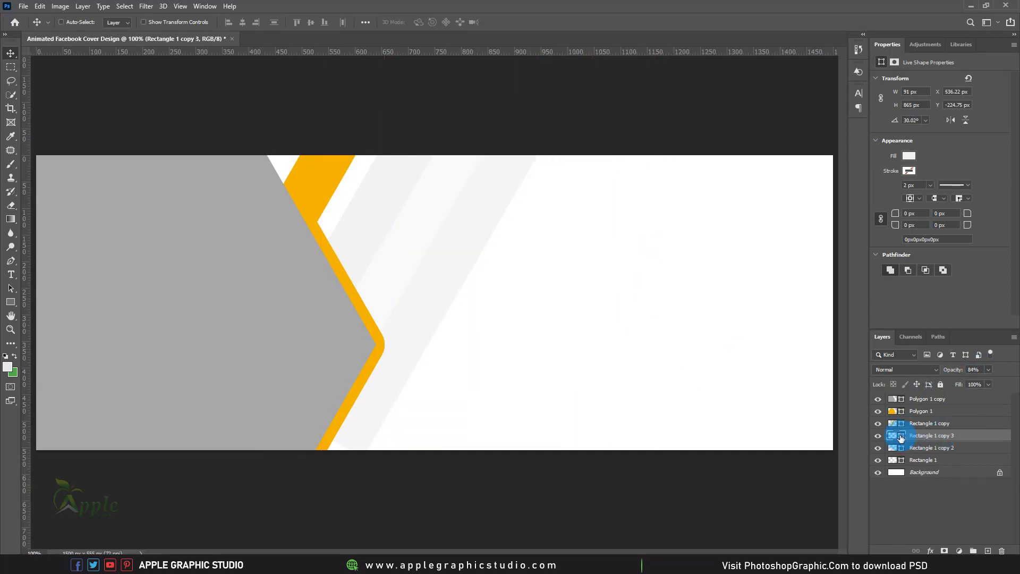
left_click_drag(435, 333, 409, 374)
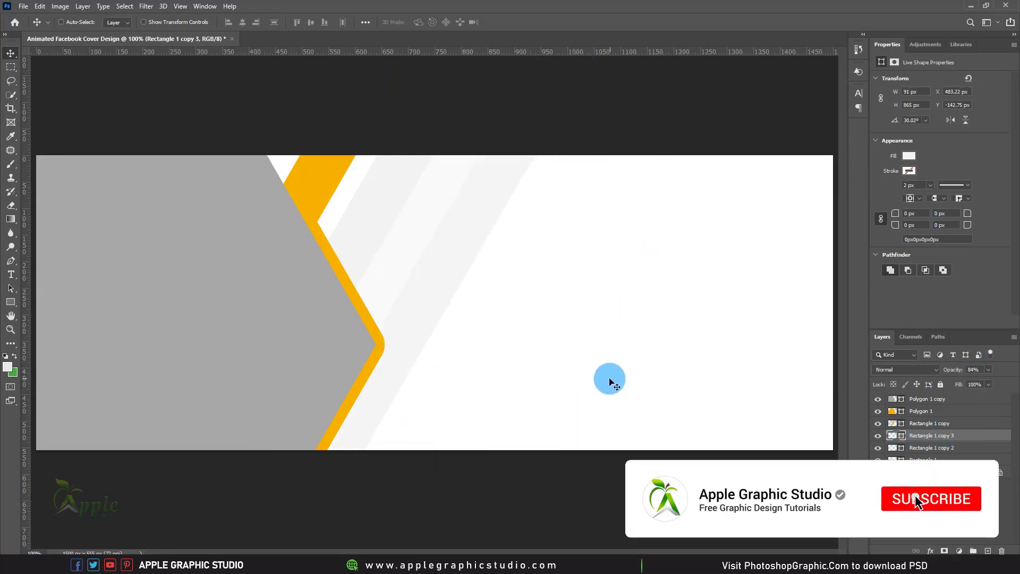
left_click_drag(447, 304, 504, 343)
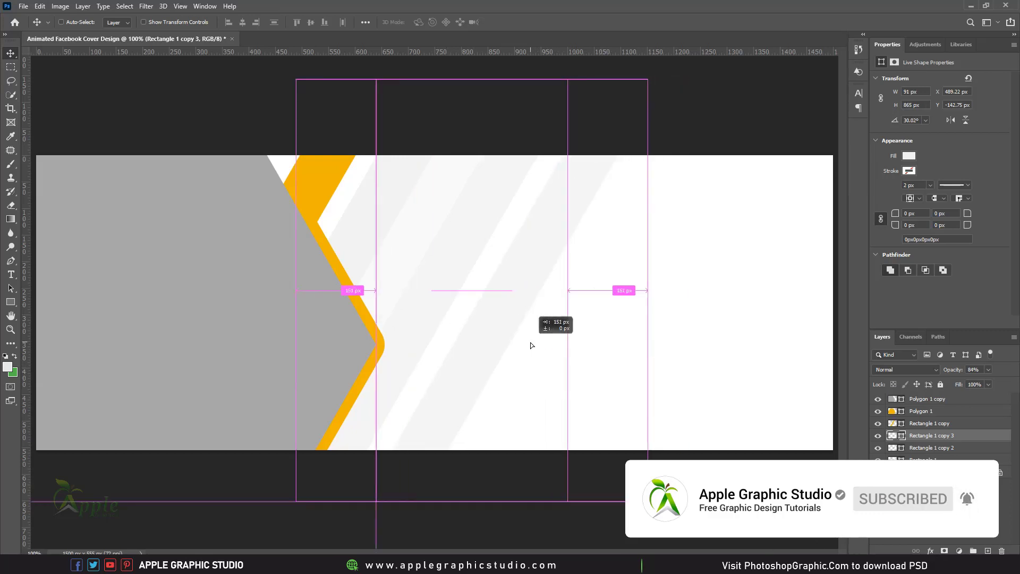
left_click(979, 385)
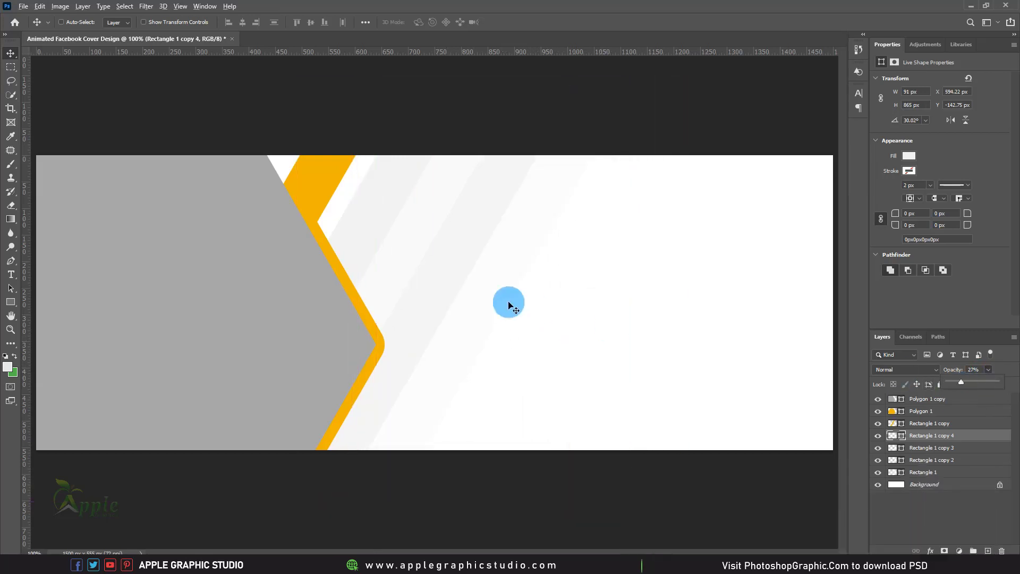
mouse_move(508, 303)
left_mouse_down()
mouse_move(821, 374)
mouse_move(823, 387)
left_mouse_up()
left_click(989, 369)
left_click_drag(975, 381, 977, 381)
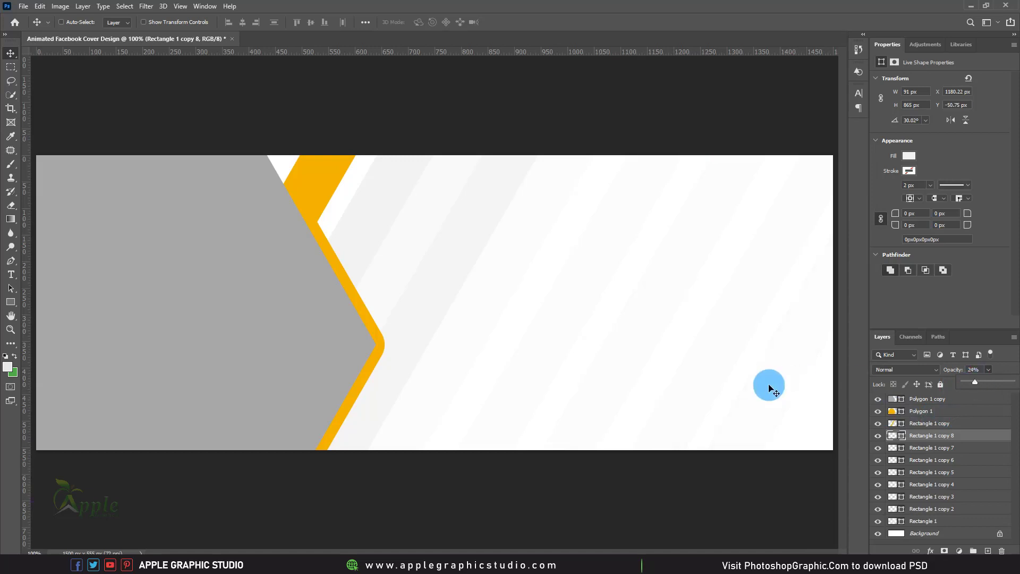
Add one last grey stripe copy at the far right with 32% opacity
key("ctrl+minus")
left_click_drag(687, 356, 697, 390)
key("ctrl+t")
key("Return")
left_click(988, 369)
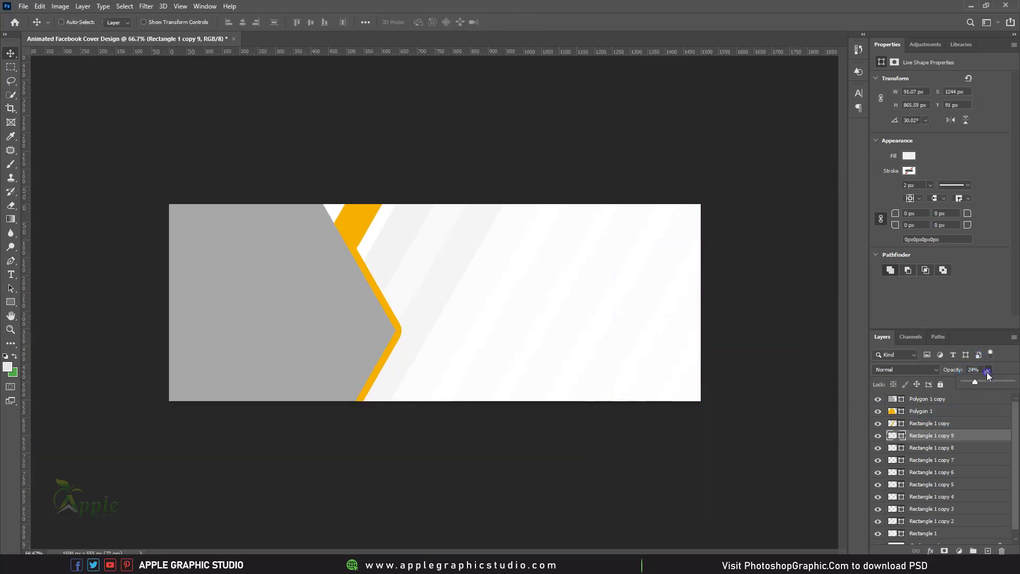
left_click_drag(981, 381, 978, 381)
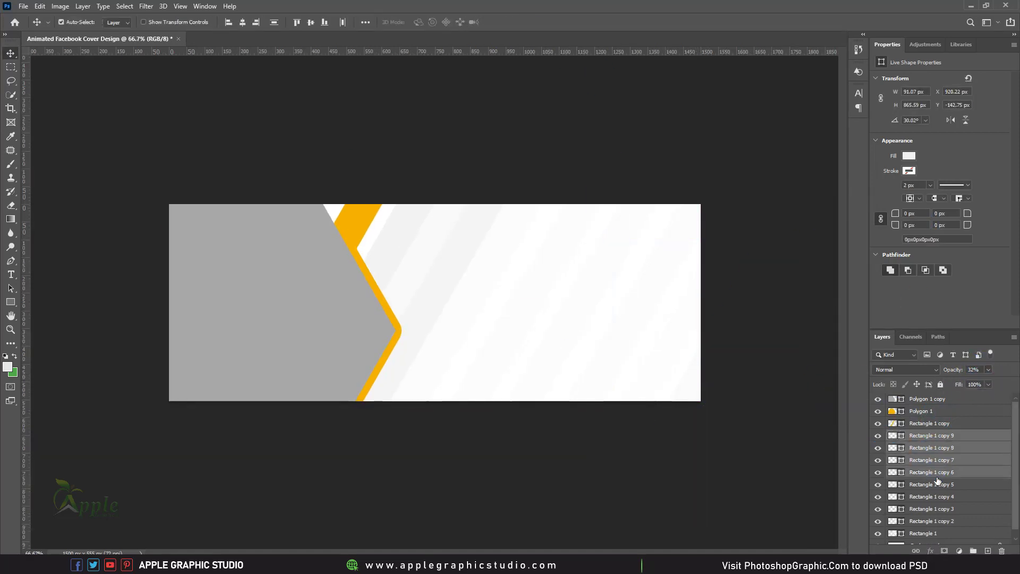
Group all stripe layers into Group 1 and shift the group slightly right and down
left_click(930, 533, "shift")
left_click(966, 551)
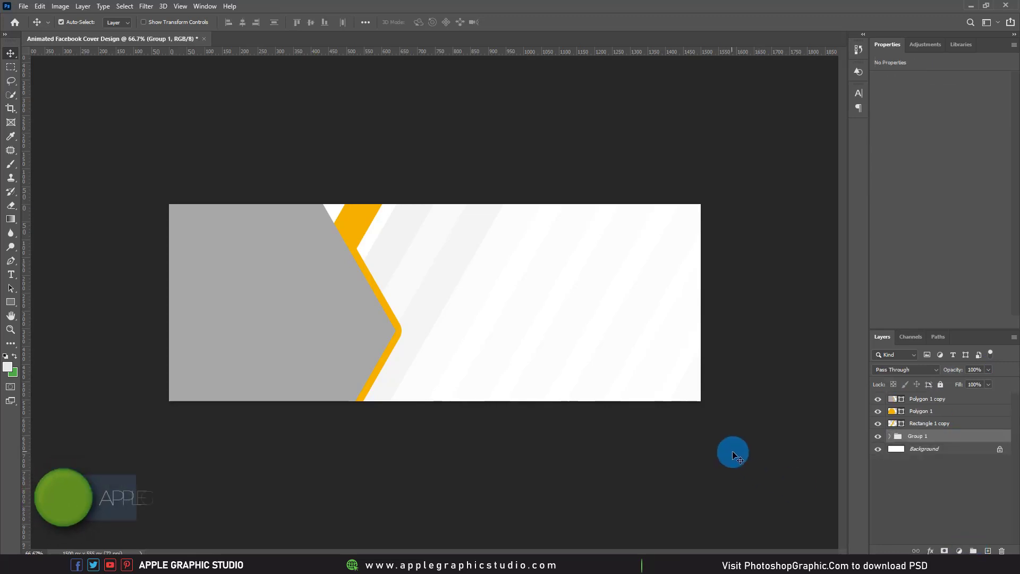
key("ctrl+t")
left_click_drag(519, 272, 524, 277)
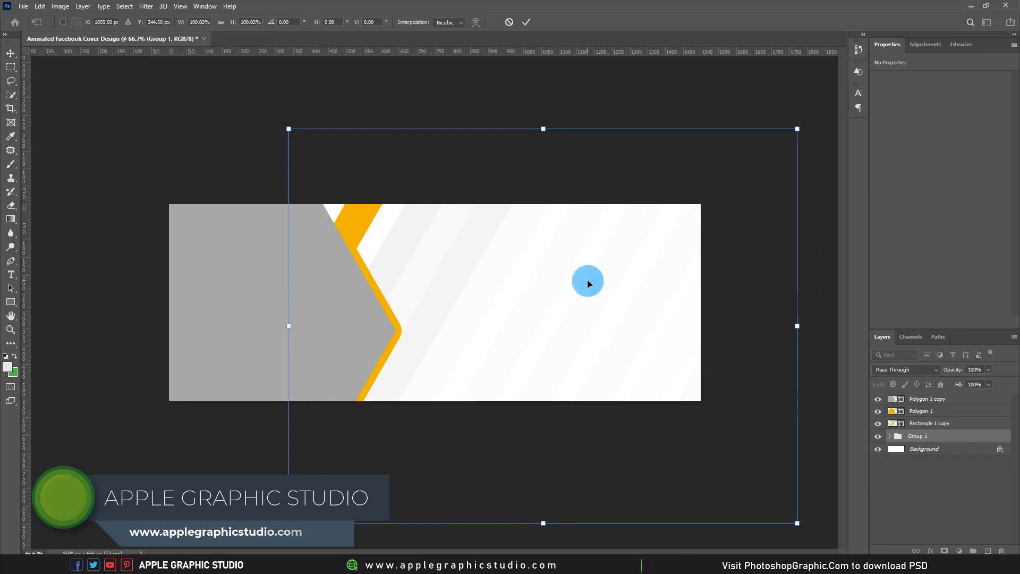
left_click(526, 21)
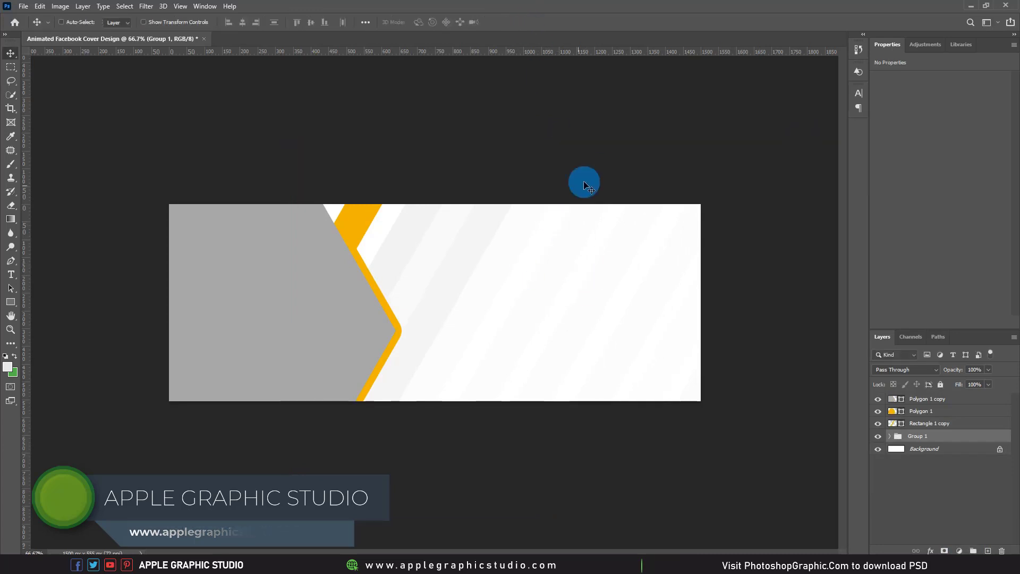
Nudge Rectangle 1 12 px left, set its opacity to 84%, and collapse Group 1 at 100% view
right_click(391, 259)
left_click(428, 278)
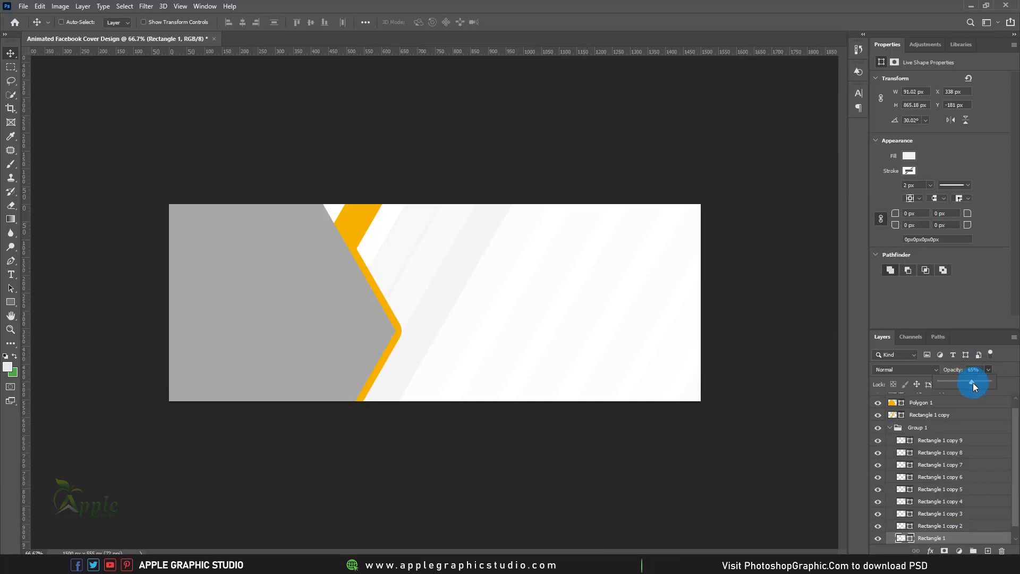
left_click_drag(616, 285, 612, 285)
left_click(988, 369)
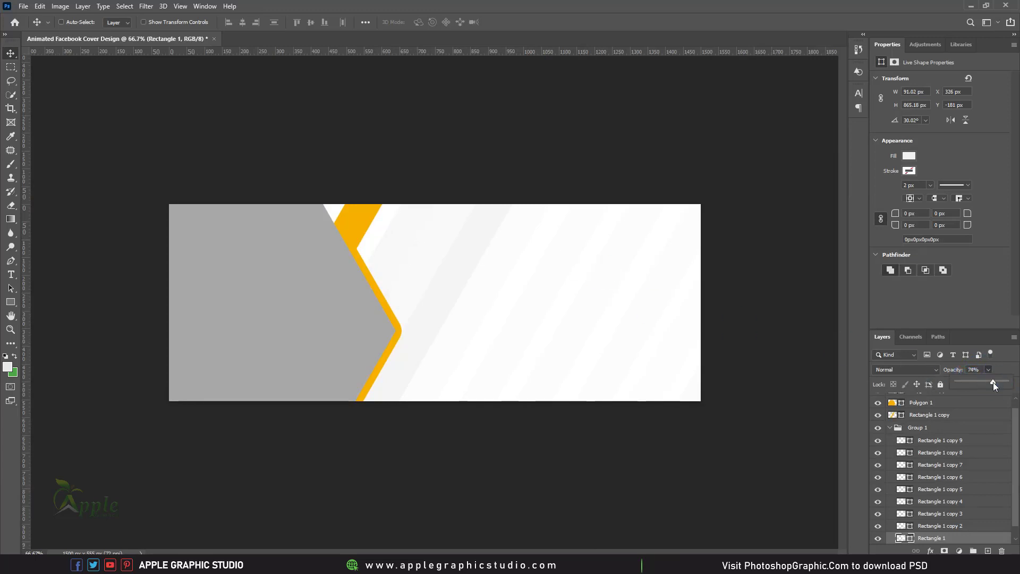
left_click_drag(994, 382, 998, 383)
left_click(851, 342)
left_click(503, 307)
key("ctrl+1")
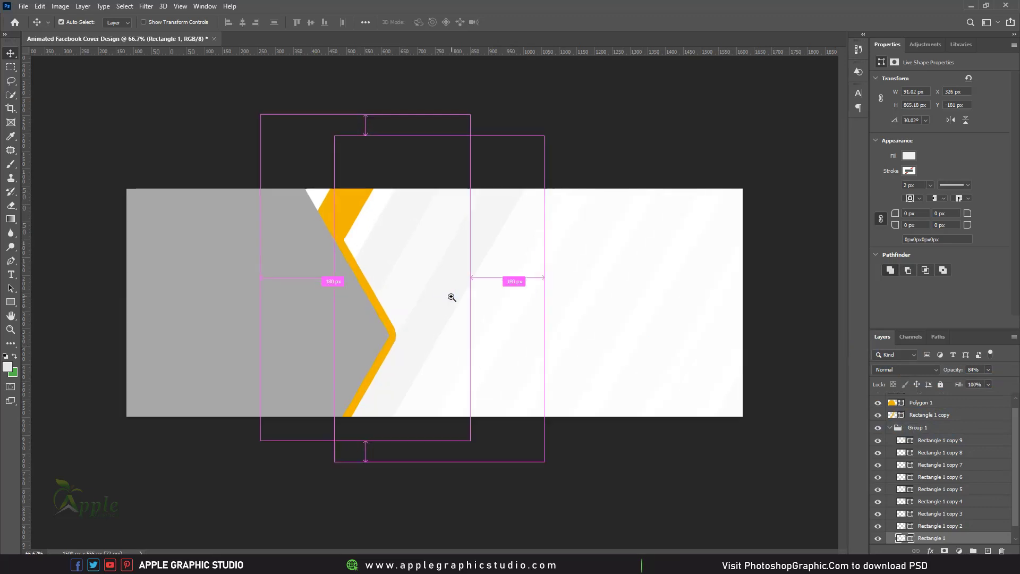
left_click(893, 430)
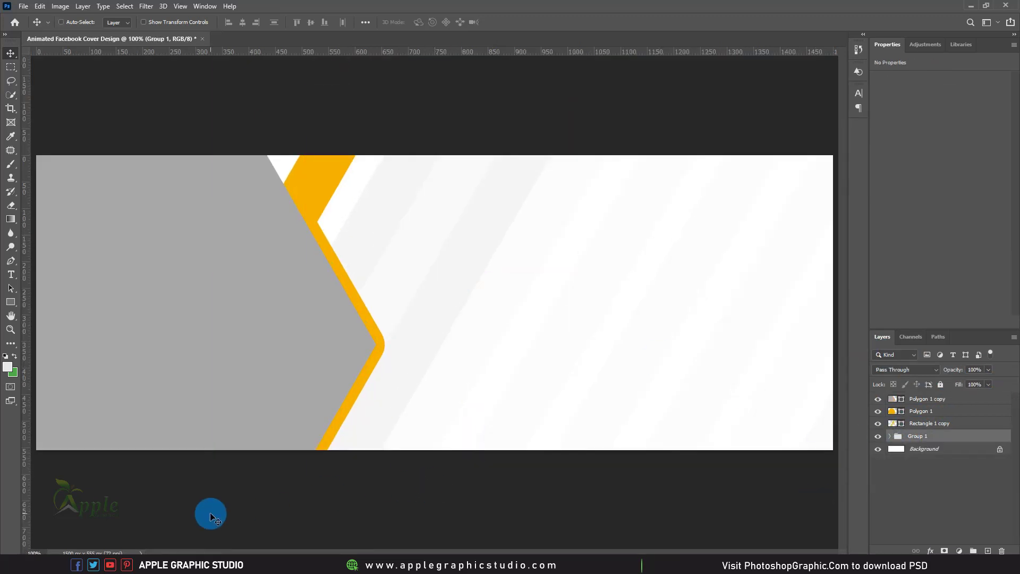
Drag the girls-1828539 photo from Downloads onto the cover, position it, and commit the placement
left_click(151, 563)
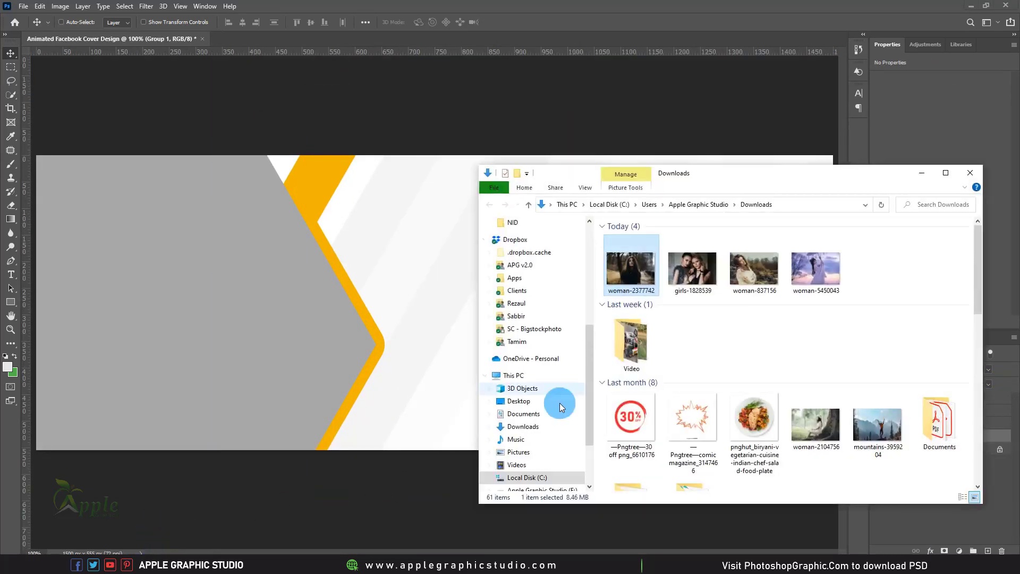
left_click(693, 273)
left_click_drag(693, 271, 291, 315)
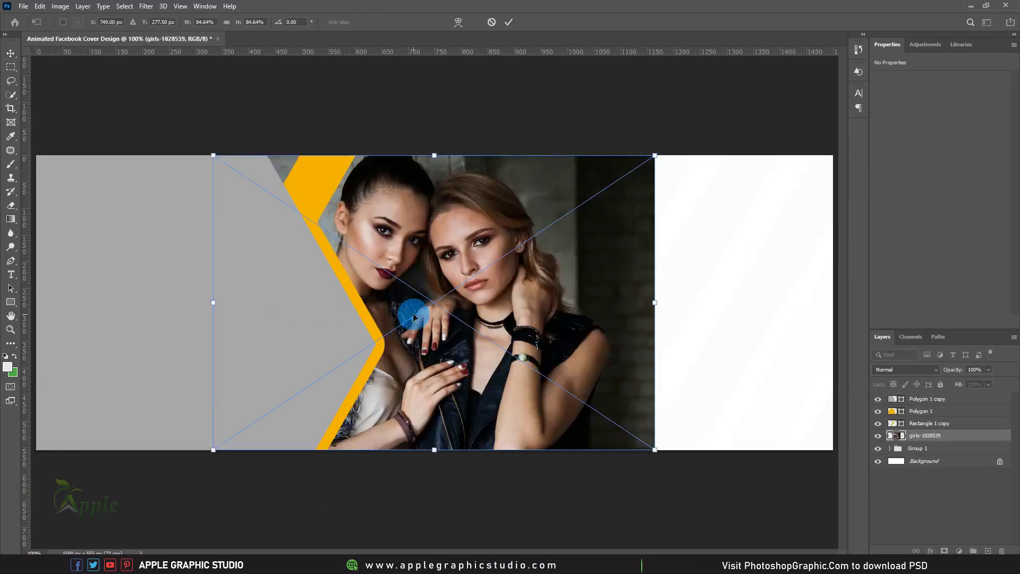
mouse_move(508, 314)
left_mouse_down()
mouse_move(599, 352)
mouse_move(640, 314)
left_mouse_up()
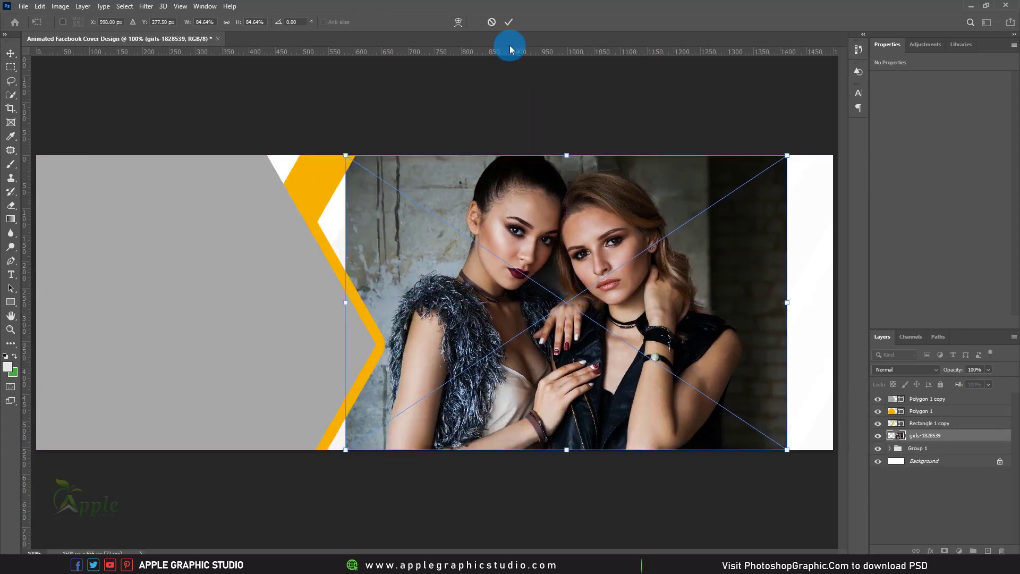
left_click(508, 22)
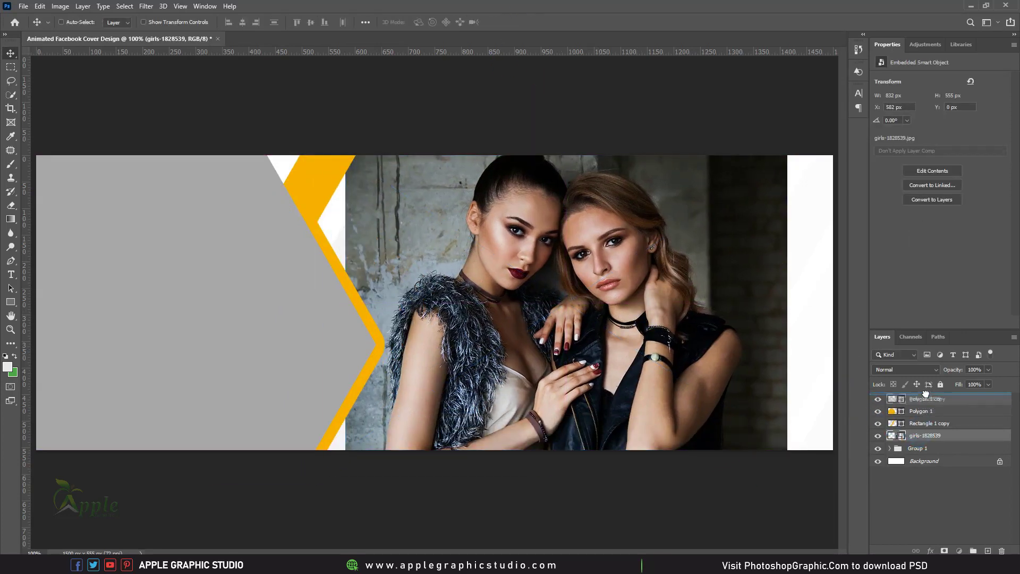
Clip the girls photo into the Polygon 1 copy hexagon and group them as the image frame
left_click_drag(920, 435, 930, 400)
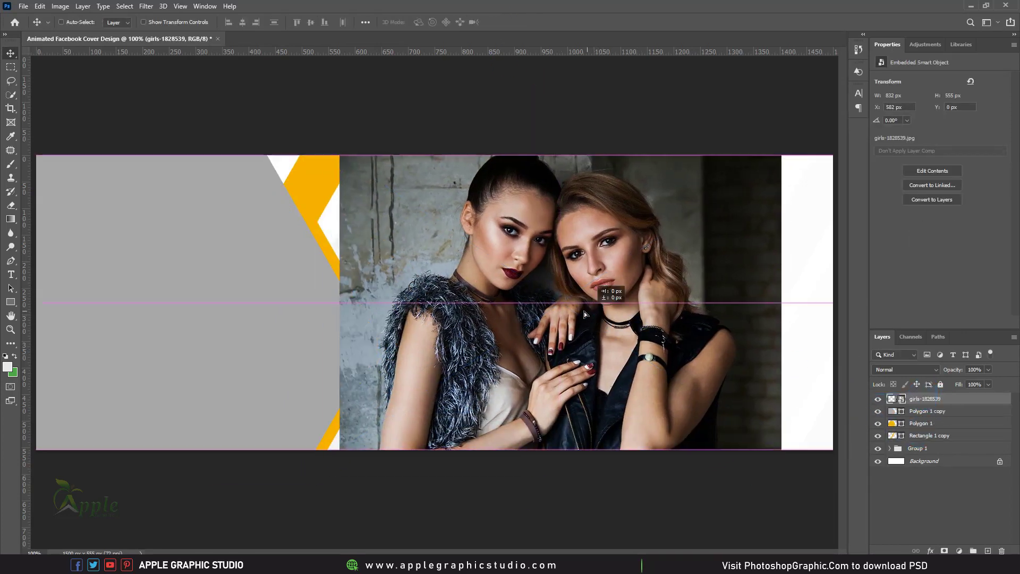
left_click_drag(584, 312, 240, 312)
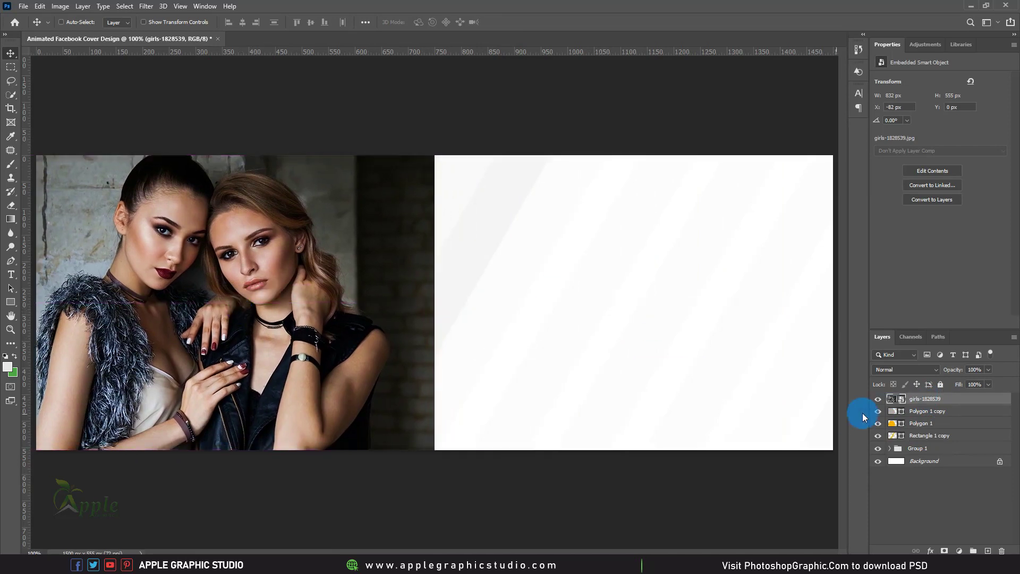
right_click(931, 398)
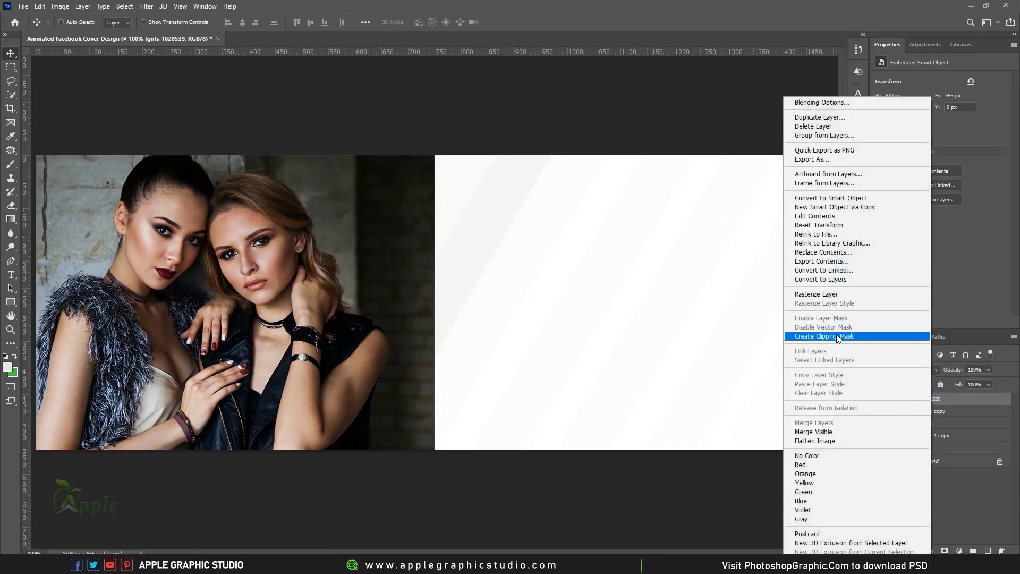
left_click(837, 334)
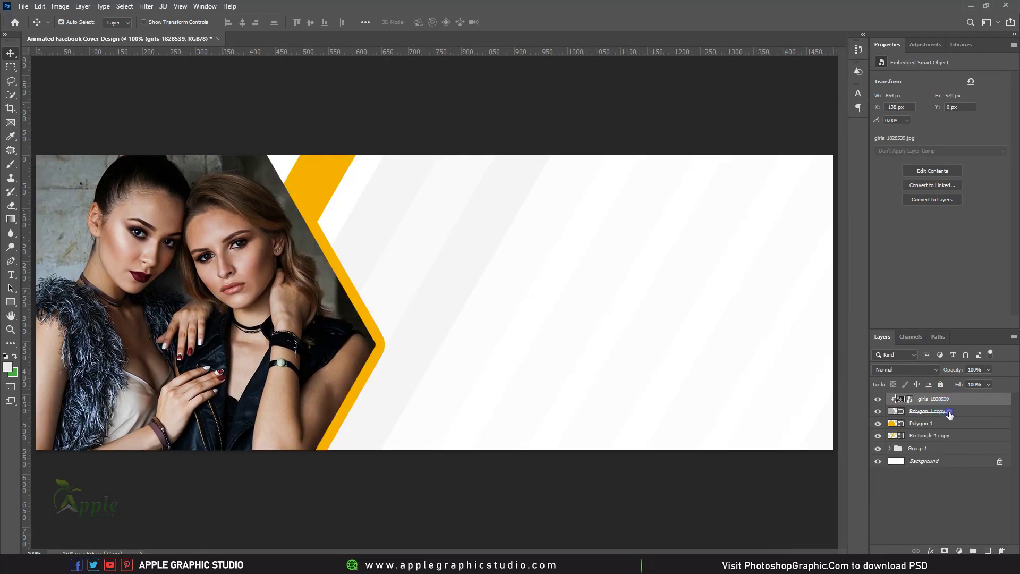
left_click(951, 412)
left_click(973, 550)
type("Image Frame")
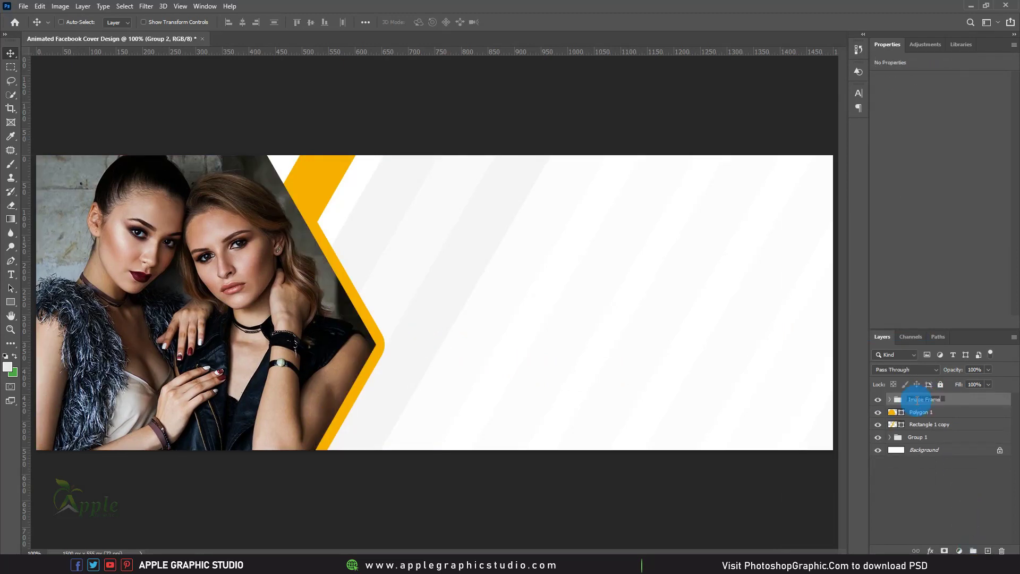
Group Polygon 1, Rectangle 1 copy and Group 1 into a group named BG
left_click(930, 417)
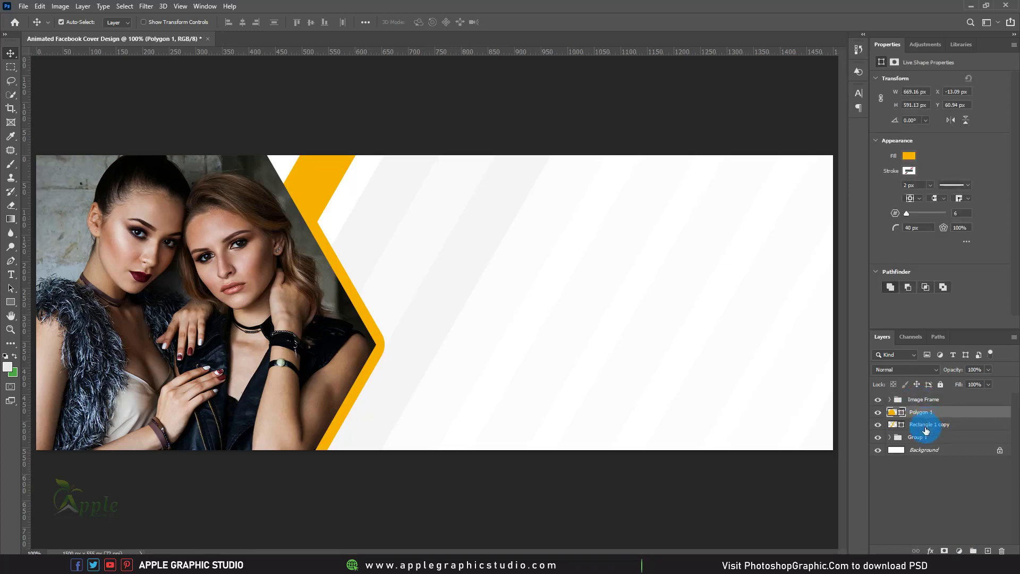
left_click(921, 437, "shift")
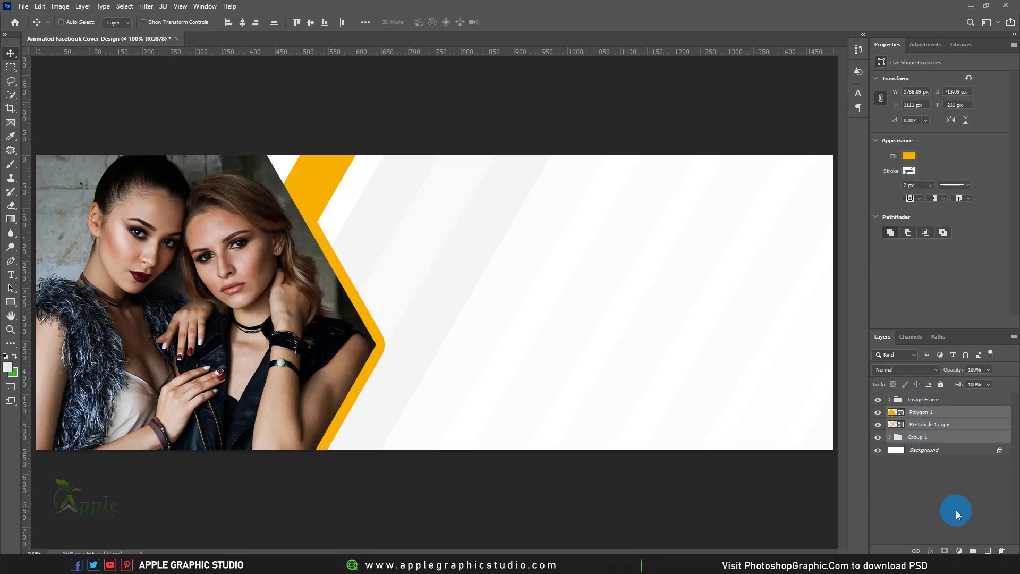
left_click(971, 550)
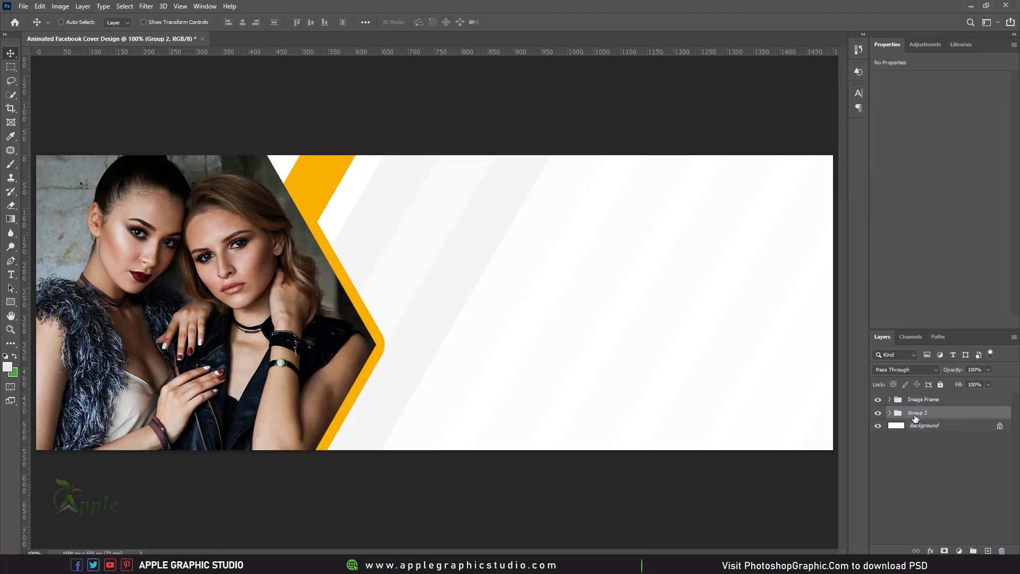
double_click(917, 413)
type("BG")
key("Return")
Draw a tiny ellipse dot near the top centre, duplicate it, and group the pair
left_click(10, 302)
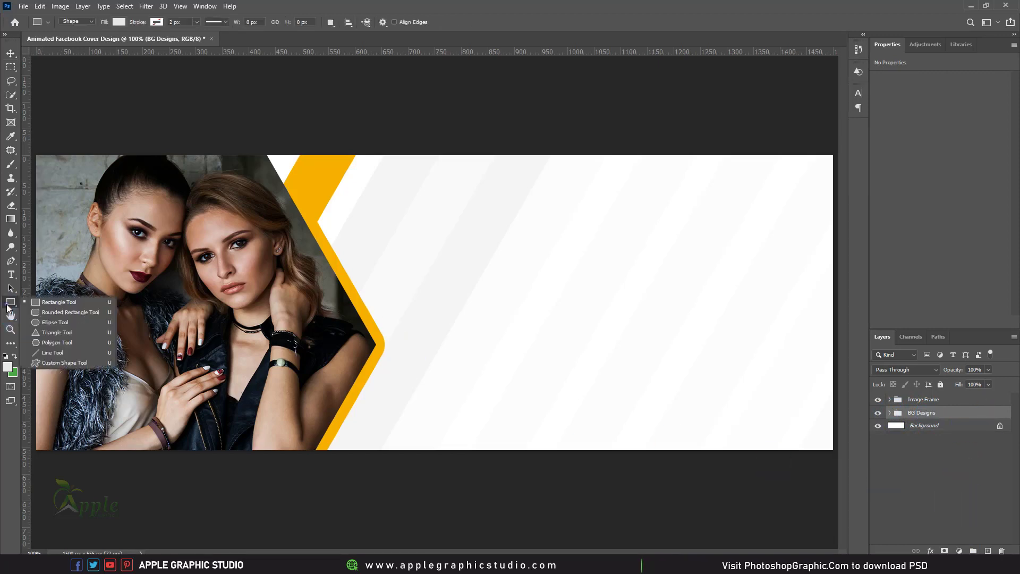
left_click(43, 323)
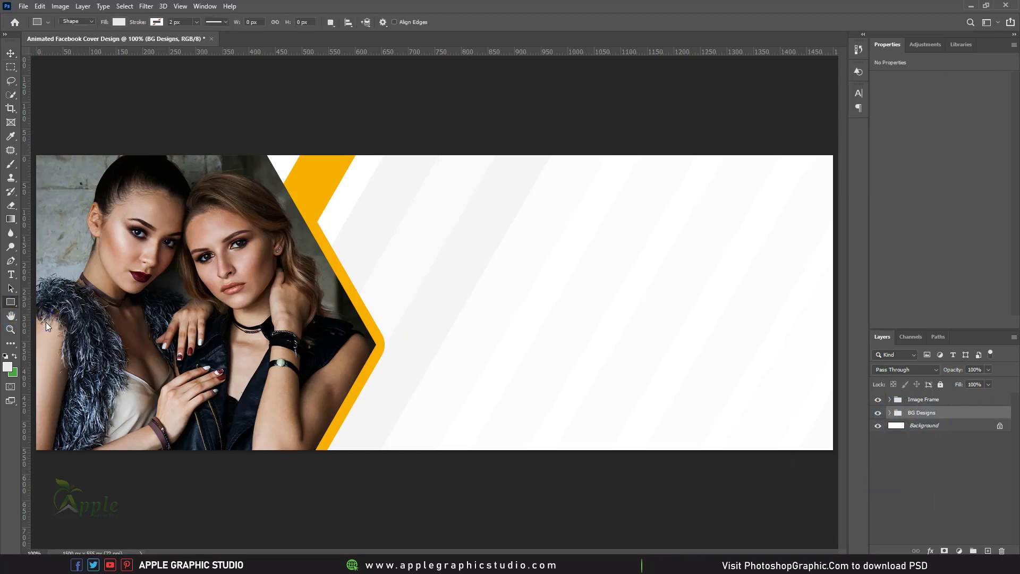
left_click_drag(476, 169, 481, 172)
left_click(10, 53)
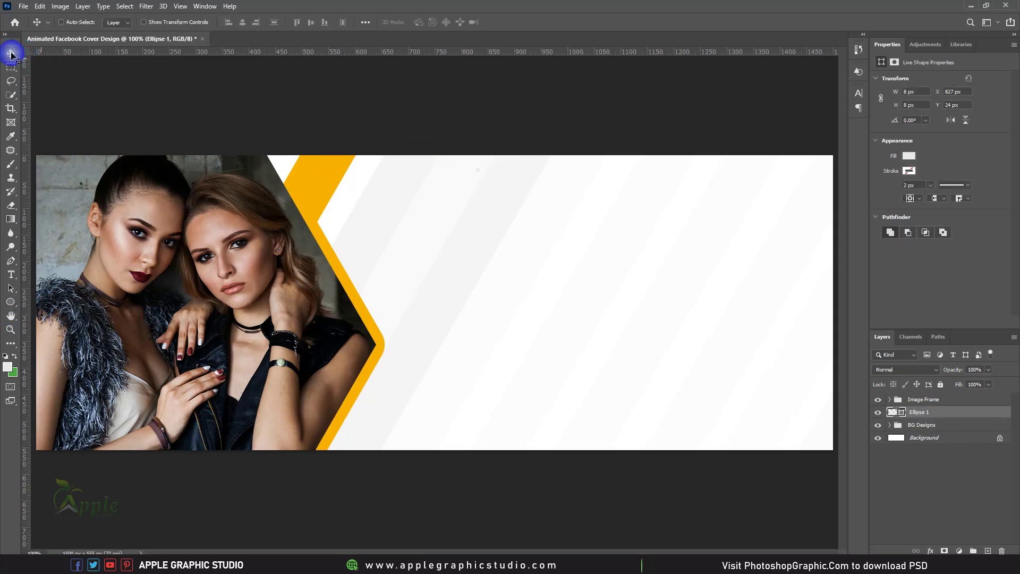
left_click_drag(489, 170, 504, 170)
left_click(922, 424, "shift")
left_click(974, 551)
Extend the dots into a row and convert the row into one smart object
scroll(536, 176, "up", 4)
left_click_drag(522, 218, 649, 226)
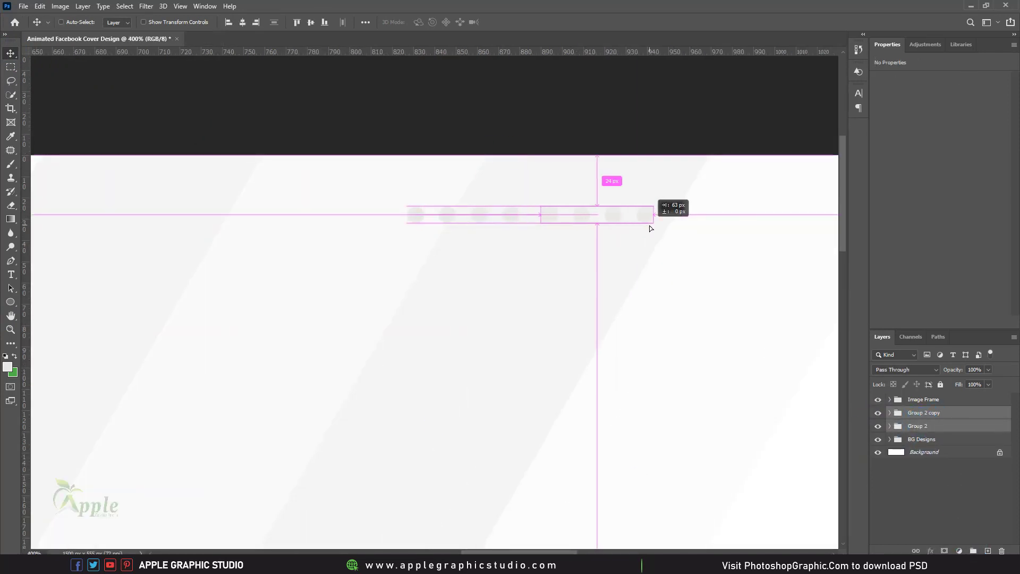
left_click_drag(563, 207, 818, 209)
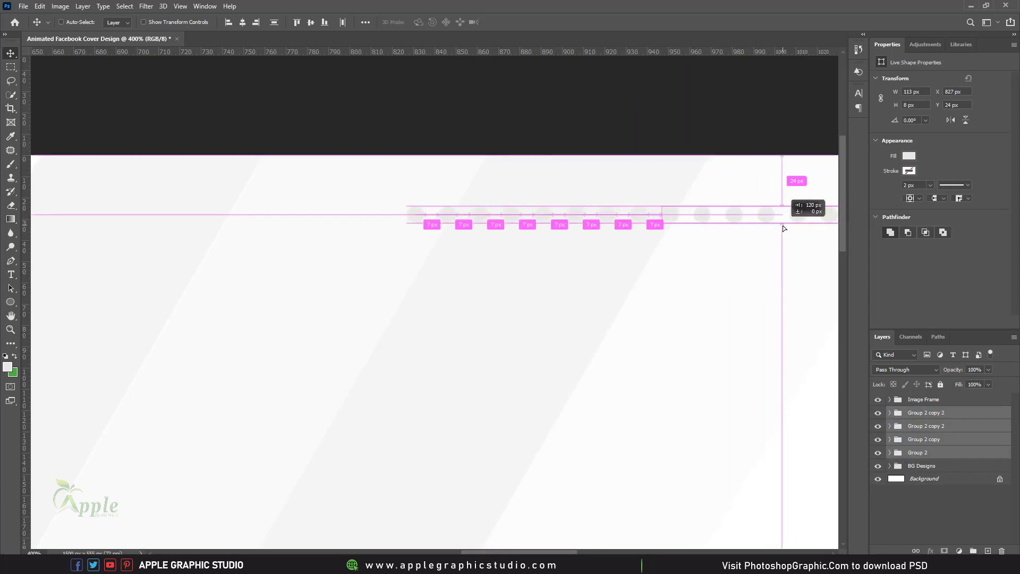
left_click(930, 506, "shift")
right_click(930, 506)
left_click(945, 248)
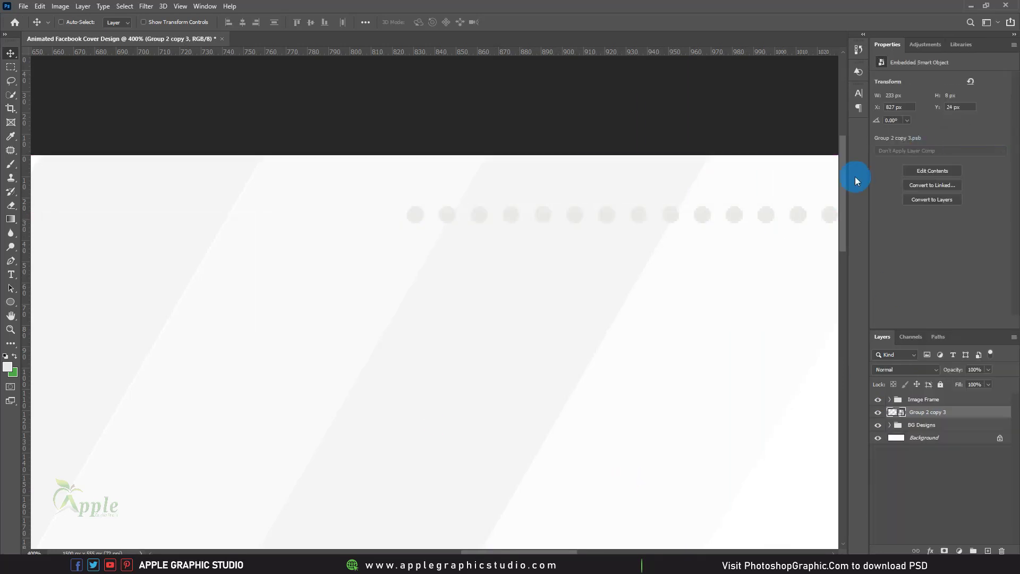
Duplicate the dot row just below it and group both rows
key("ctrl+minus")
left_click(662, 245)
key("ctrl+minus")
left_click_drag(580, 162, 579, 170)
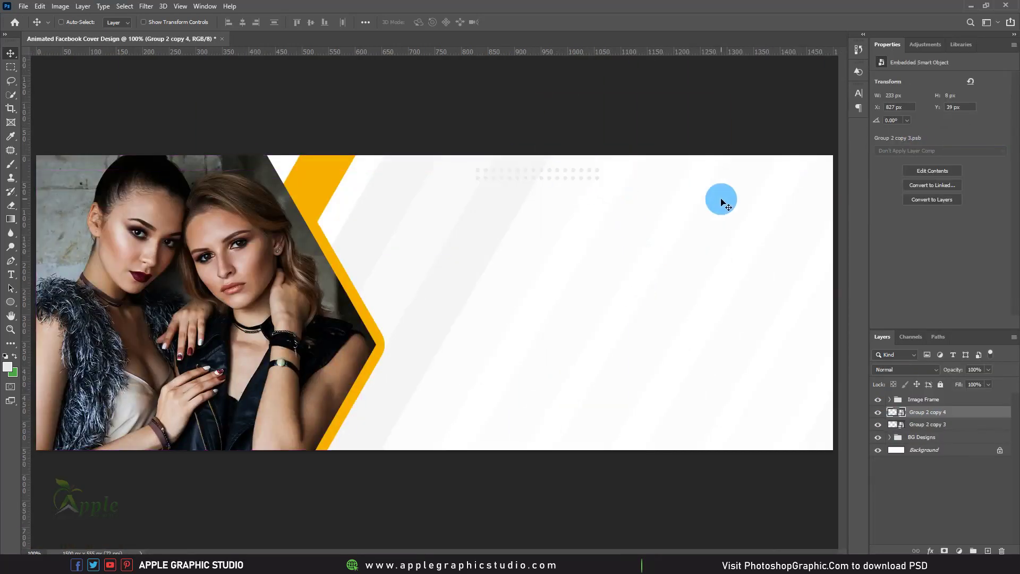
left_click(938, 425, "ctrl")
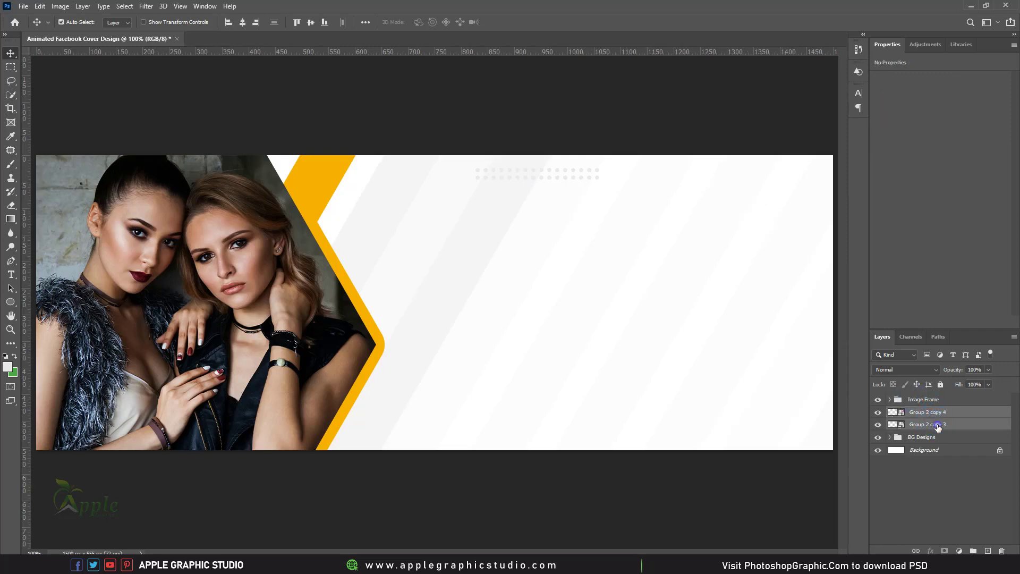
left_click(976, 551)
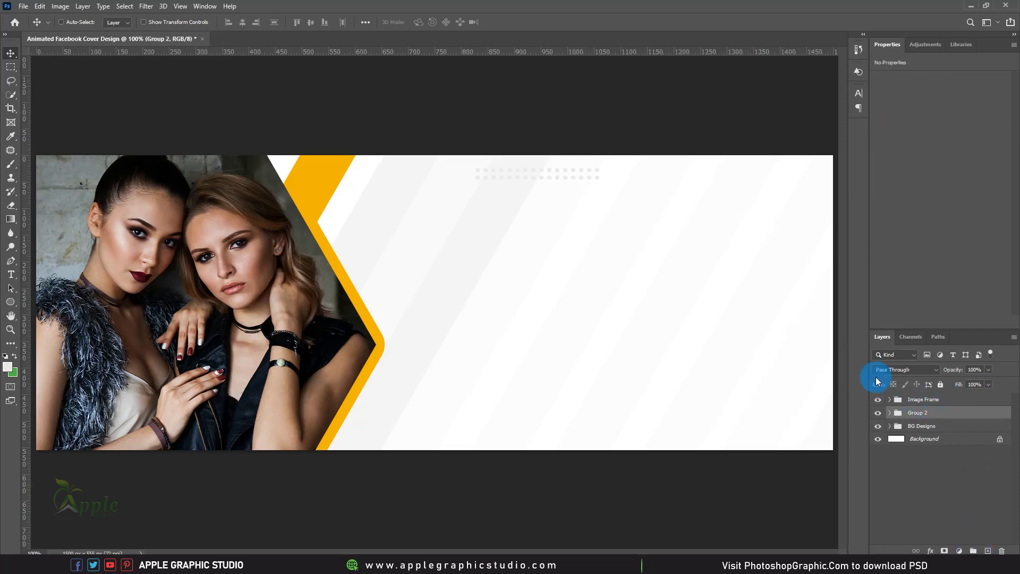
Convert the dots group into a smart object named Dots
right_click(923, 420)
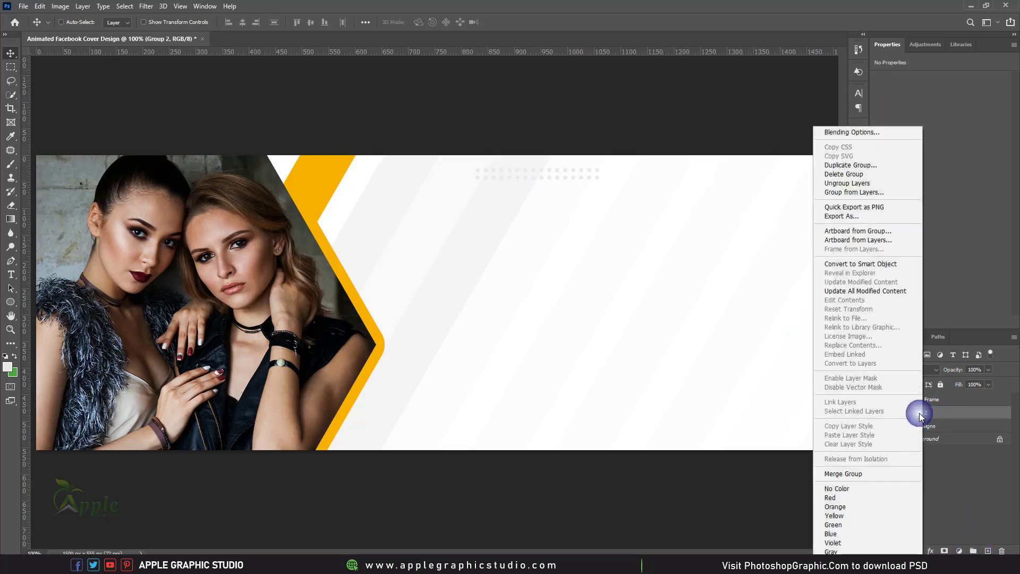
left_click(857, 265)
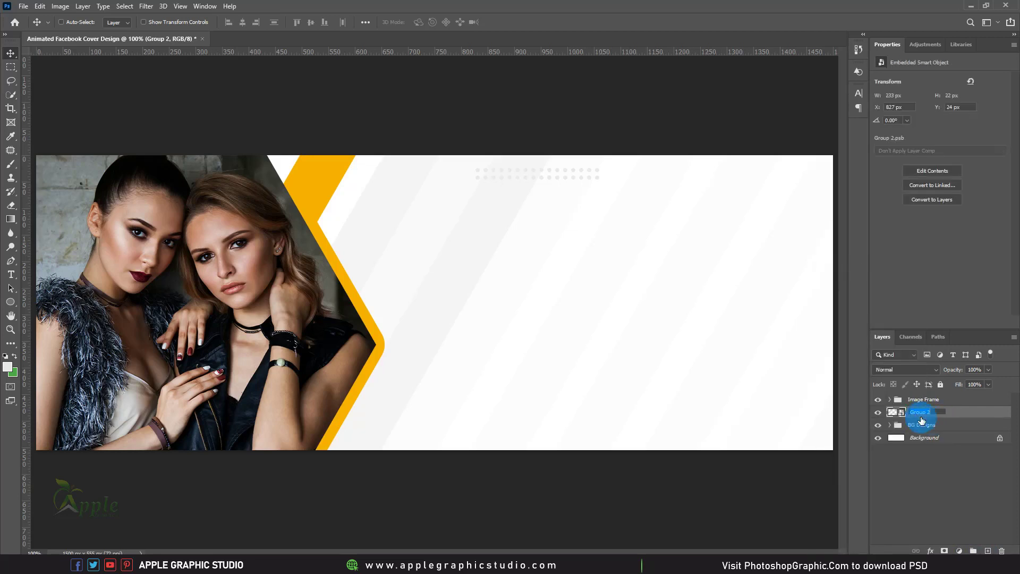
left_click(921, 415)
type("Dots")
left_click(891, 413)
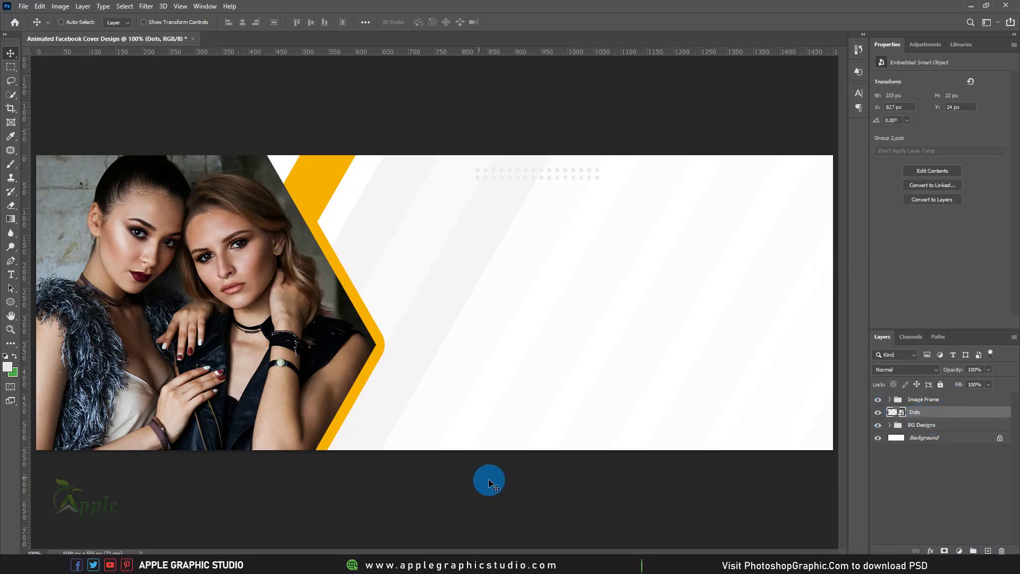
Scale Dots down to about 76% and shift it further right along the top
key("ctrl")
key("ctrl+t")
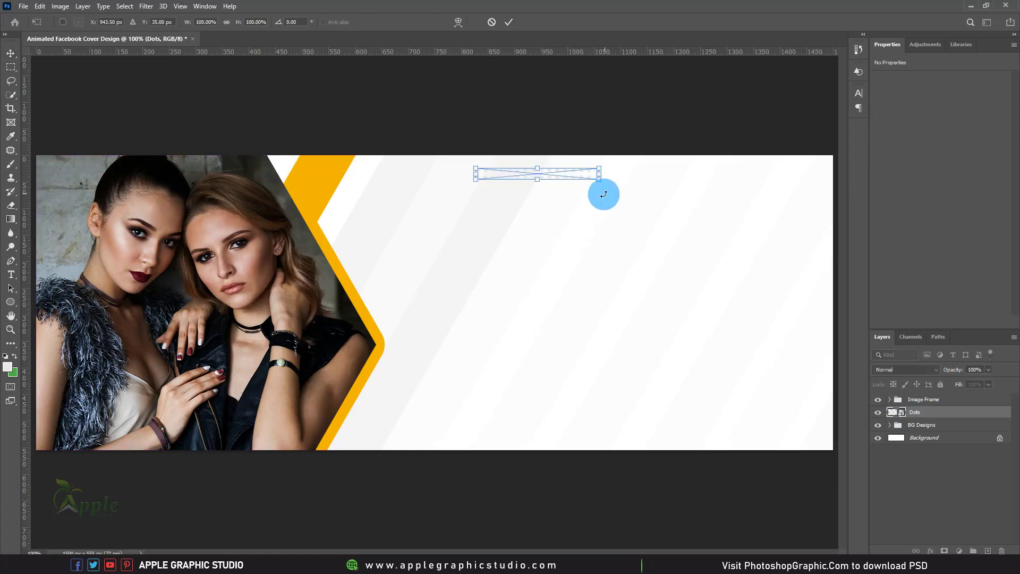
mouse_move(599, 180)
left_mouse_down()
mouse_move(569, 176)
mouse_move(771, 170)
left_mouse_up()
left_click(509, 20)
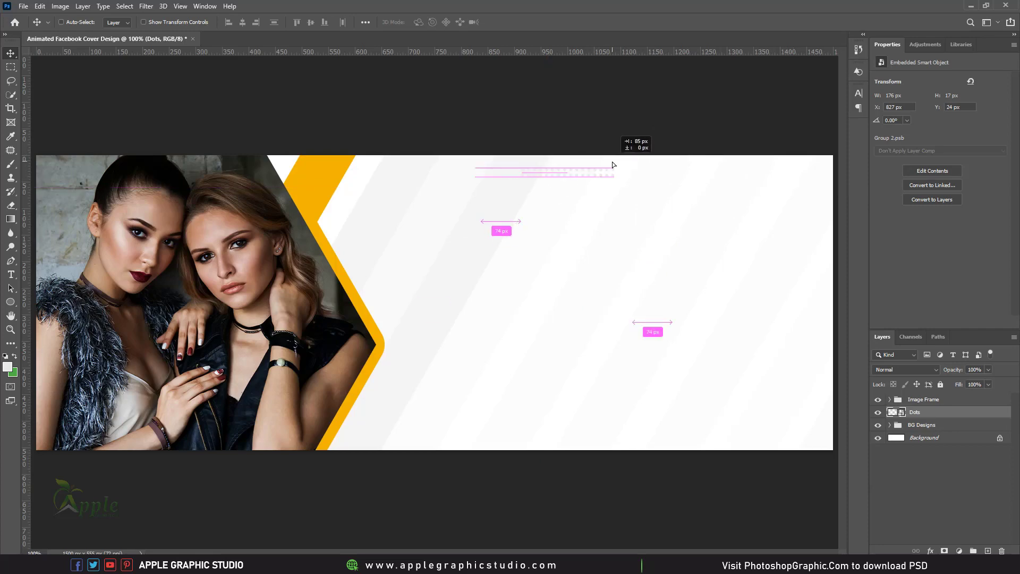
left_click_drag(772, 171, 612, 161)
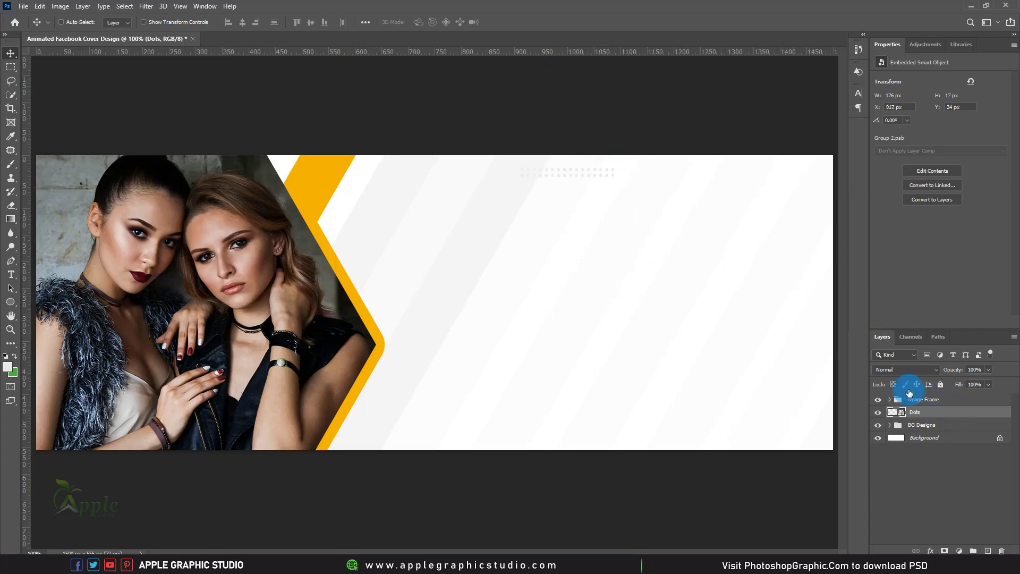
double_click(925, 412)
Apply a pale yellow #fbe39d Color Overlay to the Dots layer
left_click_drag(576, 111, 796, 201)
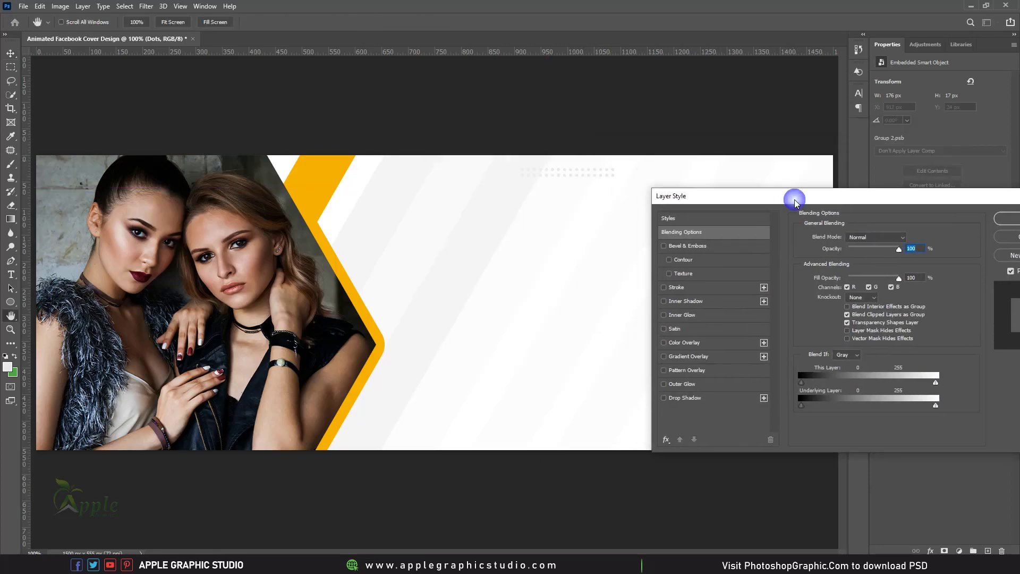
left_click(684, 342)
left_click(897, 247)
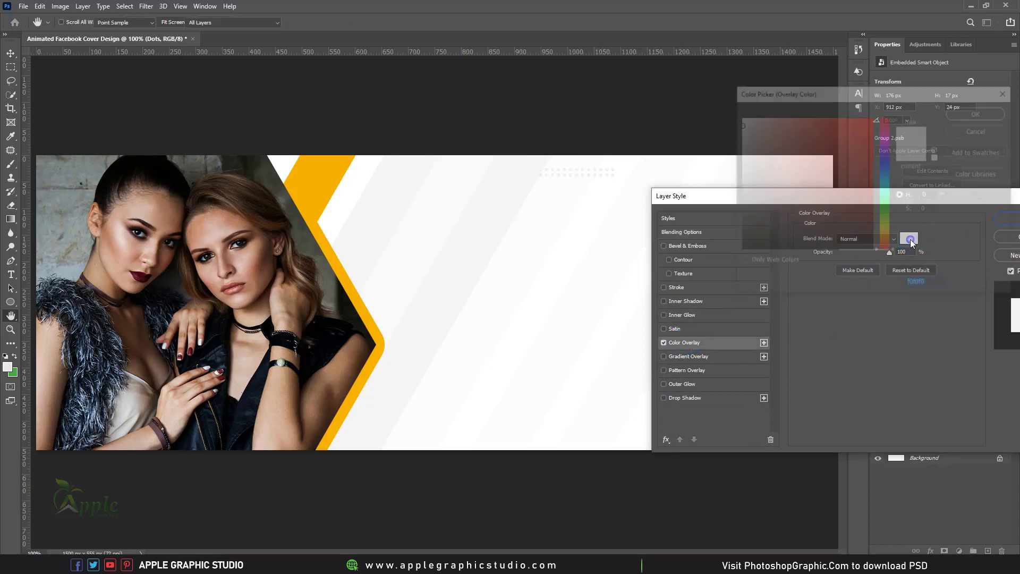
left_click(321, 172)
left_click_drag(744, 138, 772, 119)
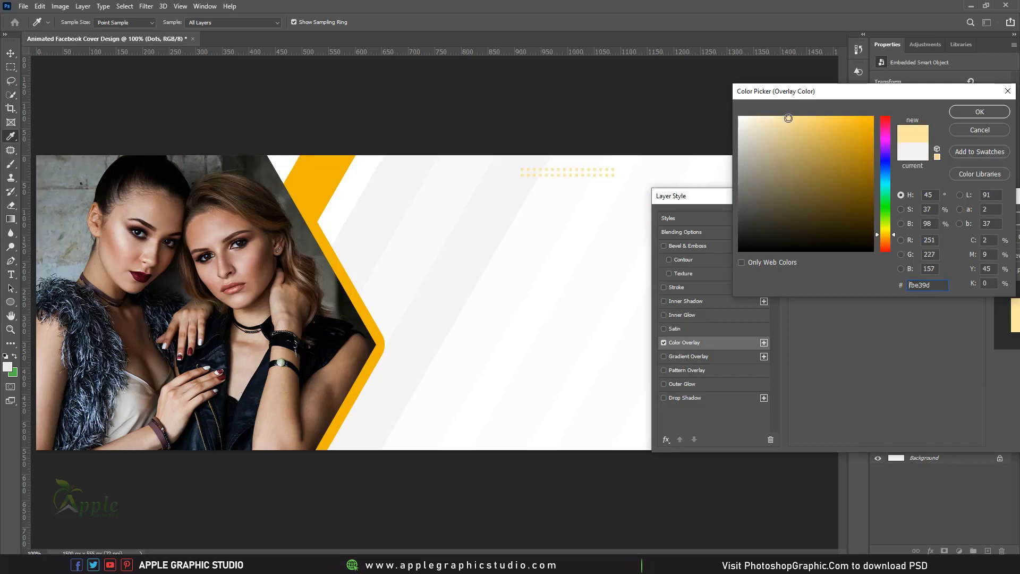
left_click(976, 111)
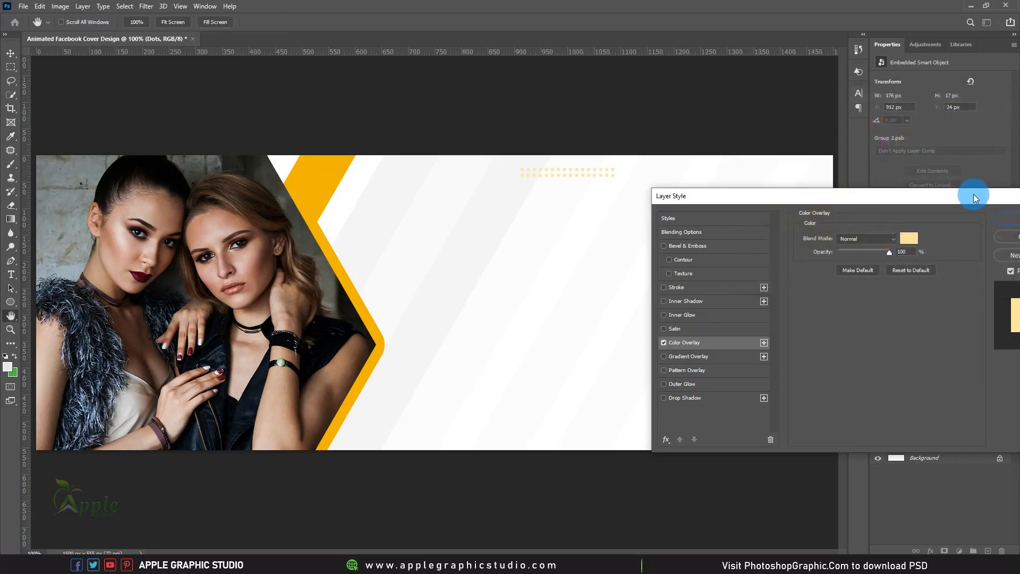
left_click_drag(974, 194, 605, 198)
left_click(635, 218)
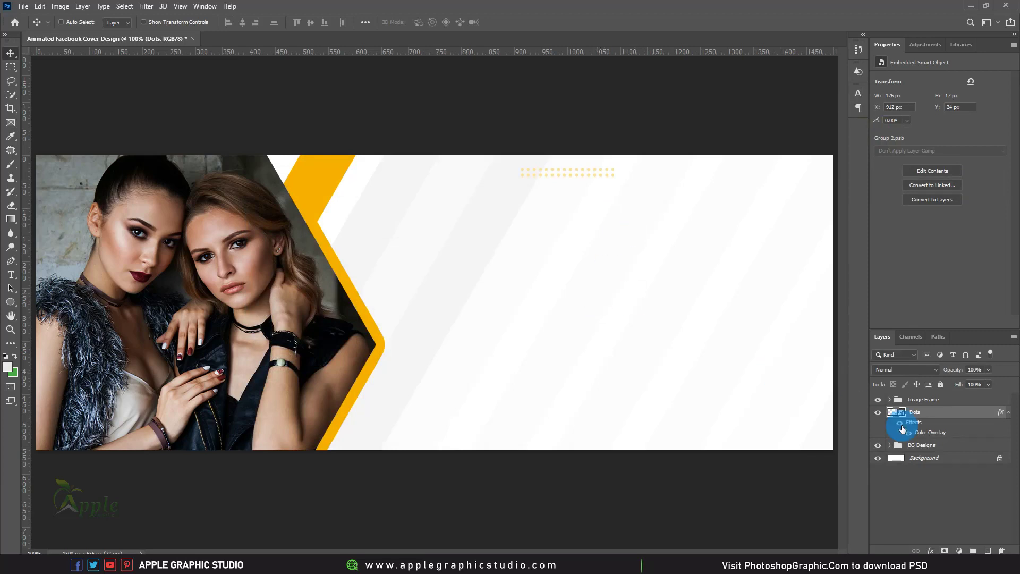
Place a copy of Dots in the bottom-right corner with its Color Overlay removed
left_click(1003, 414)
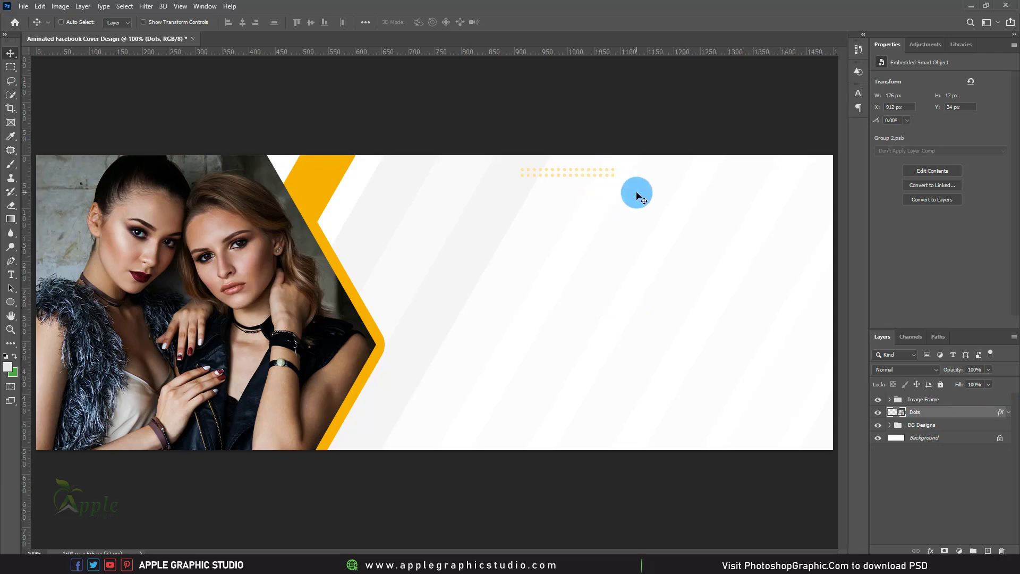
left_click_drag(585, 169, 622, 410)
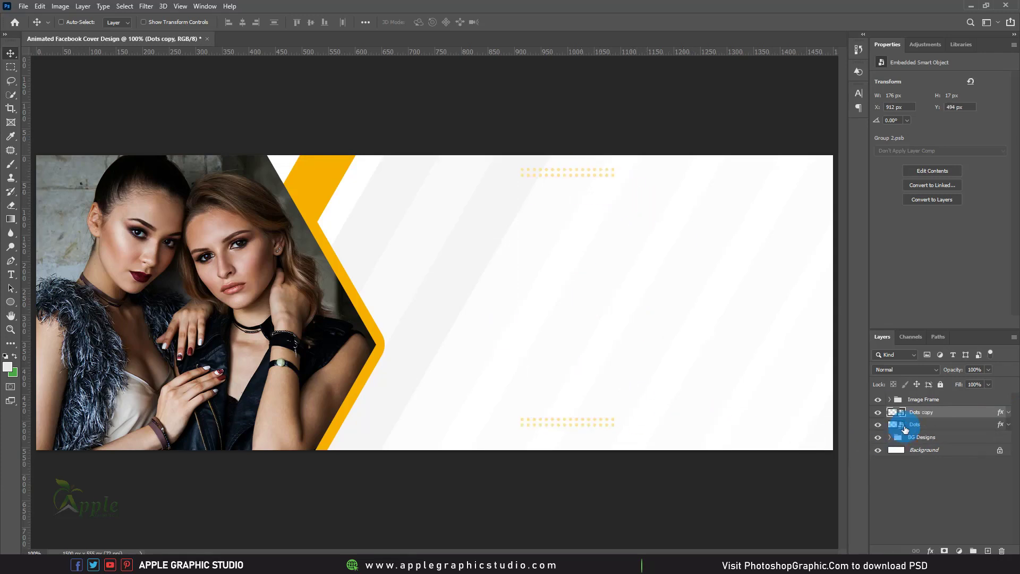
left_click(1008, 414)
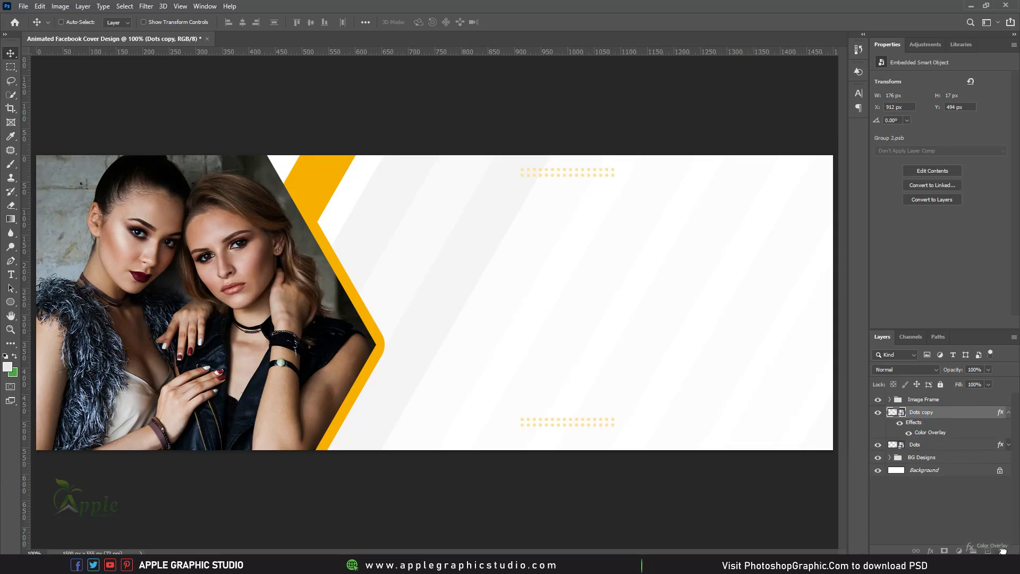
left_click_drag(1002, 551, 1002, 551)
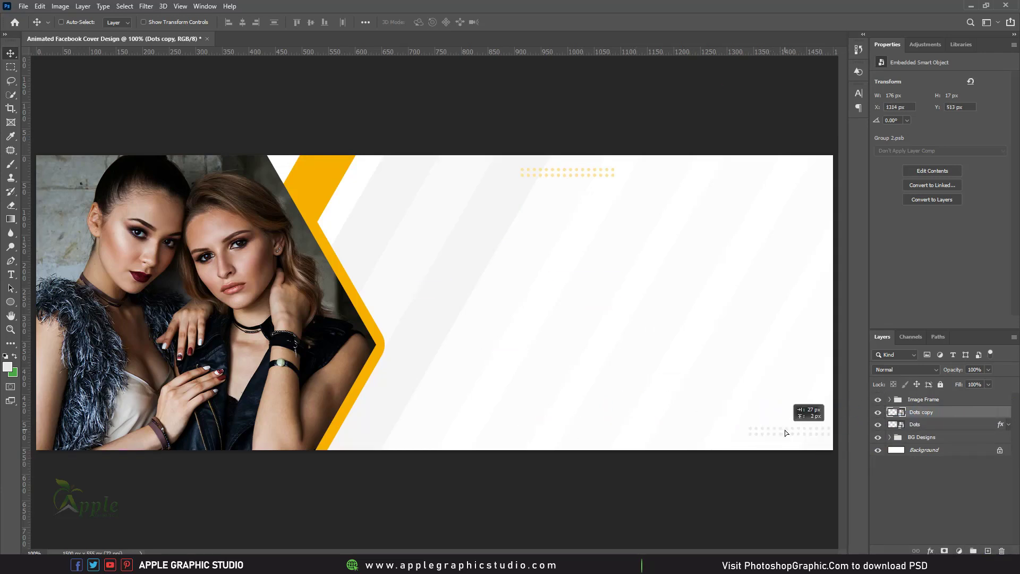
mouse_move(785, 430)
left_mouse_down()
mouse_move(823, 428)
mouse_move(804, 436)
left_mouse_up()
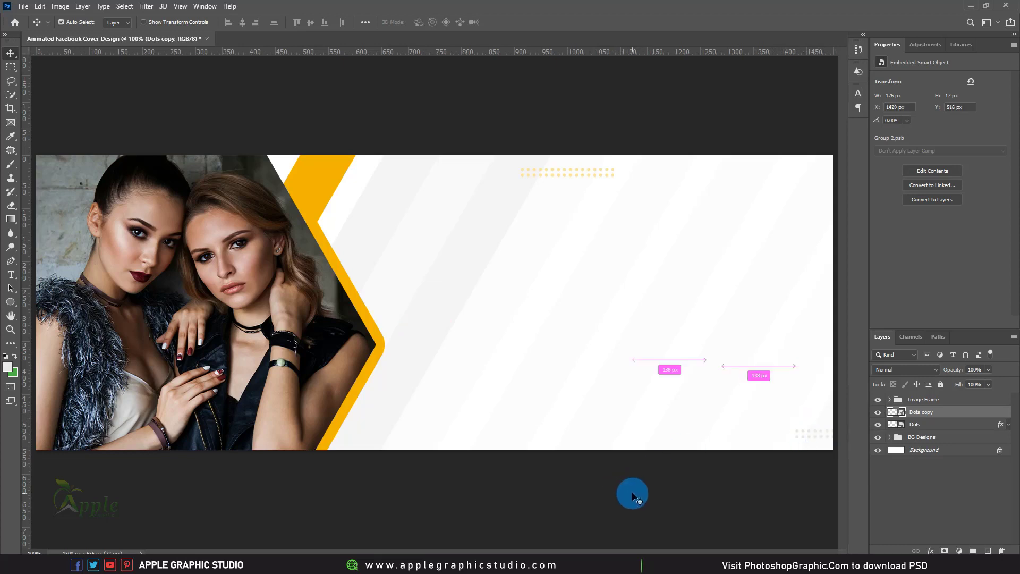
left_click(6, 368)
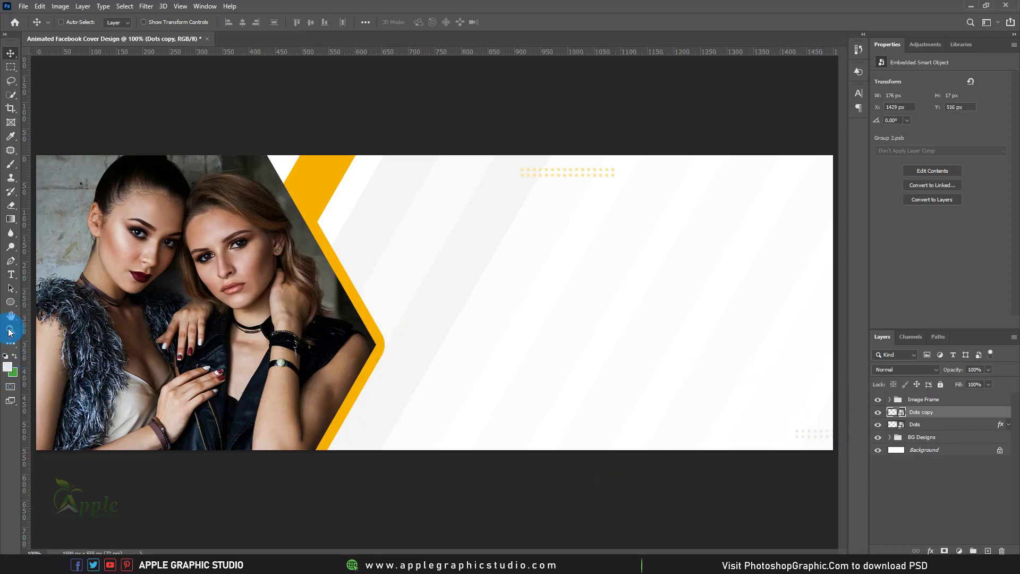
Draw a 233 px circle with the Ellipse tool over the cover's bottom edge
left_click(10, 304)
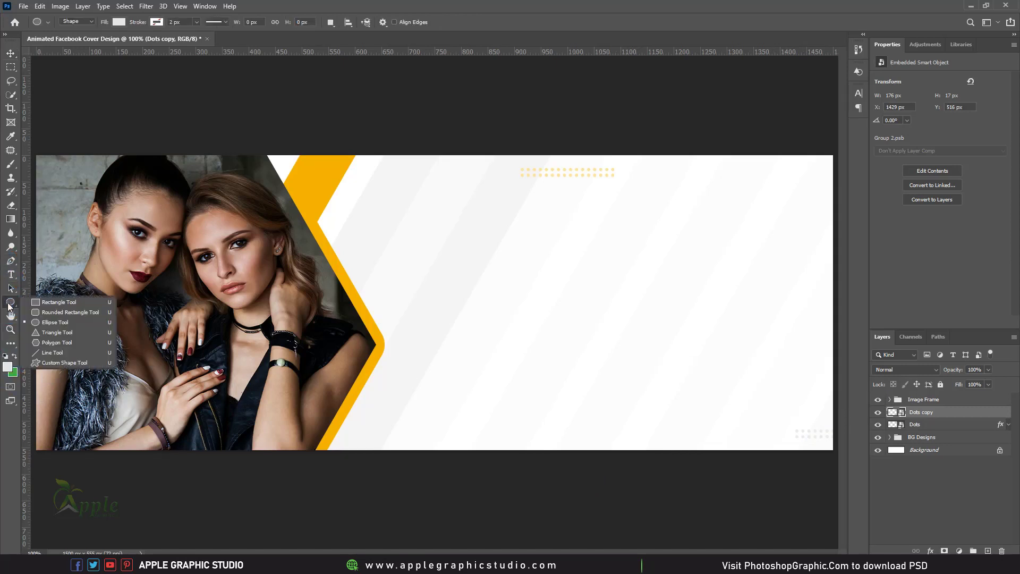
left_click(57, 335)
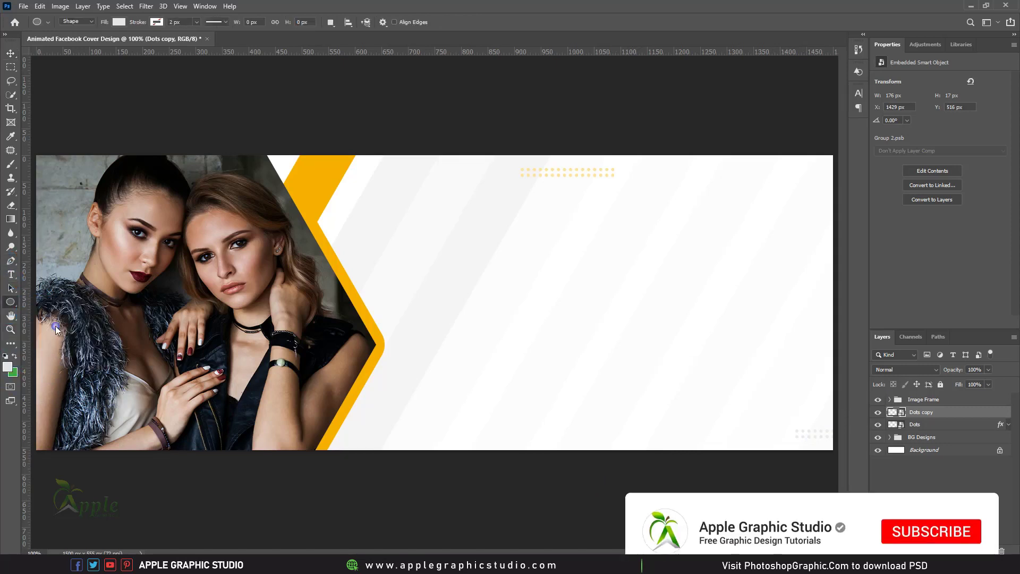
mouse_move(484, 388)
left_mouse_down()
mouse_move(620, 517)
mouse_move(608, 512)
left_mouse_up()
left_click(11, 53)
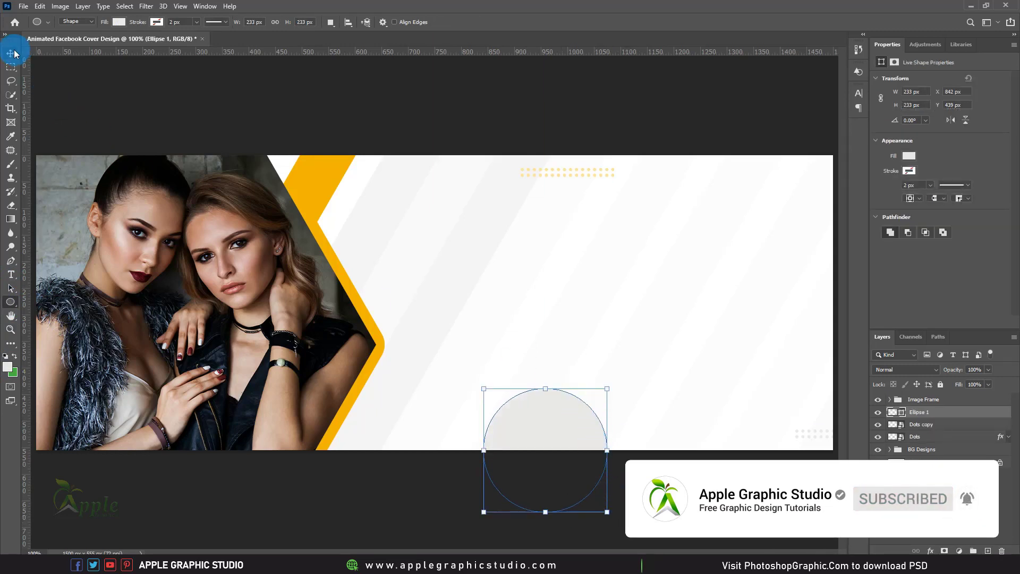
mouse_move(595, 370)
left_mouse_down()
mouse_move(581, 393)
mouse_move(509, 412)
left_mouse_up()
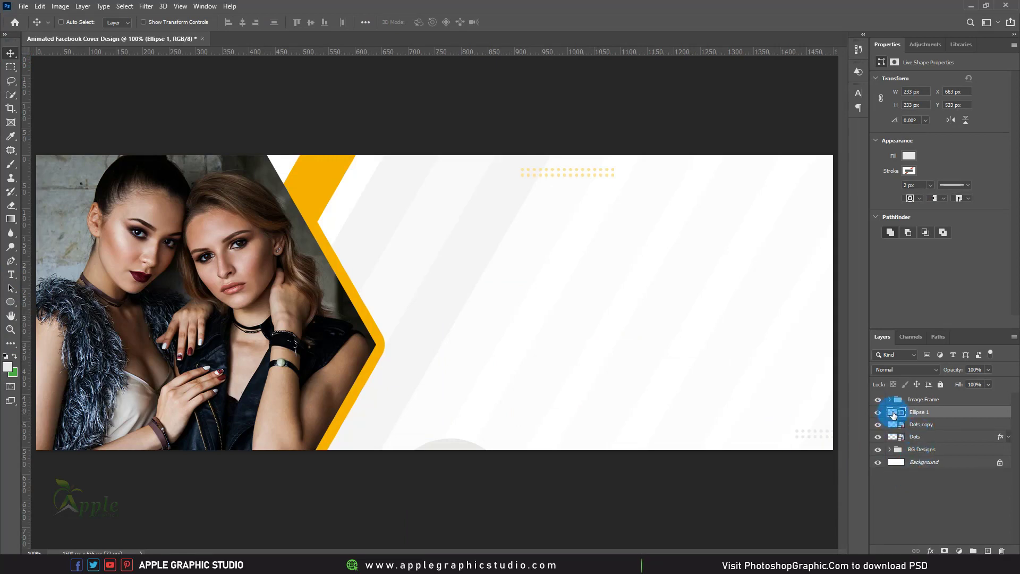
Fill the circle with the stripe's orange and place it at the bottom centre
double_click(893, 412)
left_click(322, 166)
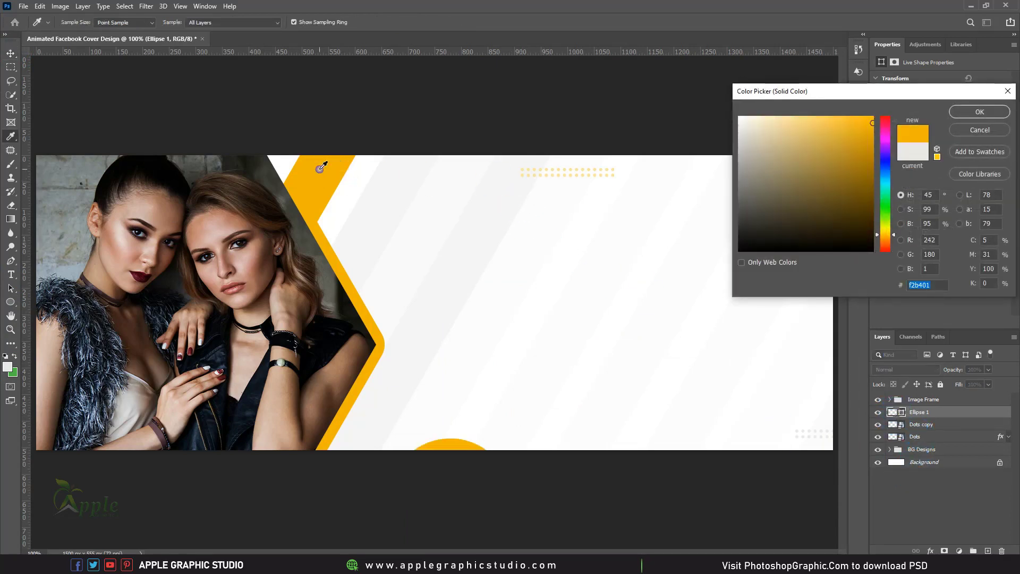
left_click(969, 113)
key("v")
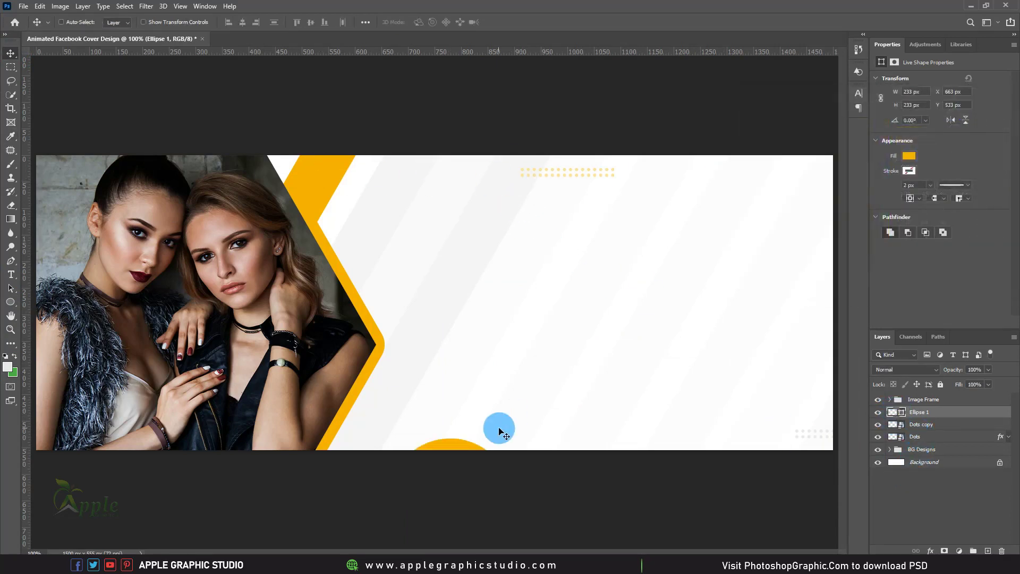
mouse_move(499, 443)
left_mouse_down()
mouse_move(788, 219)
mouse_move(796, 171)
left_mouse_up()
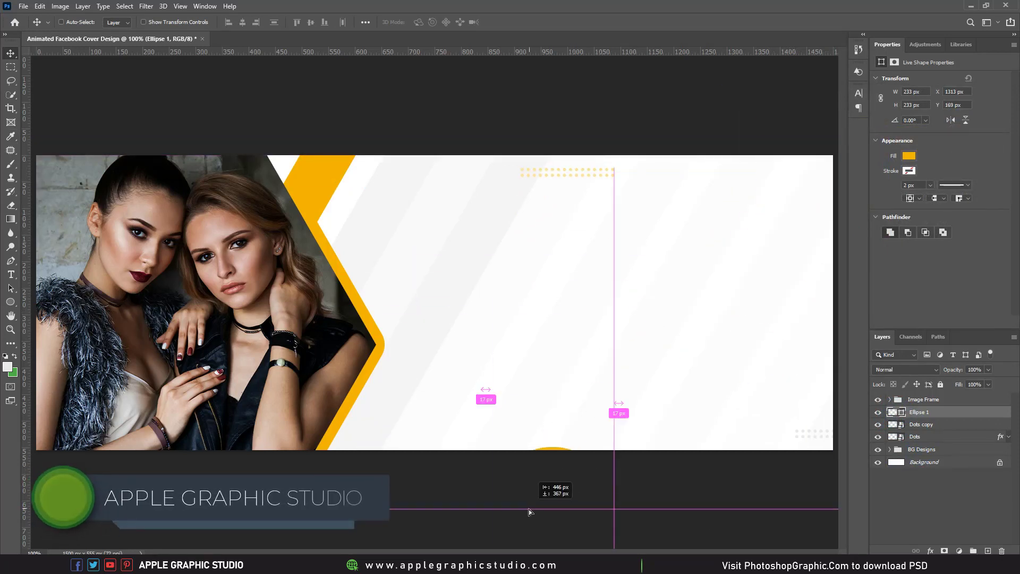
left_click_drag(796, 171, 562, 482)
left_click(10, 302)
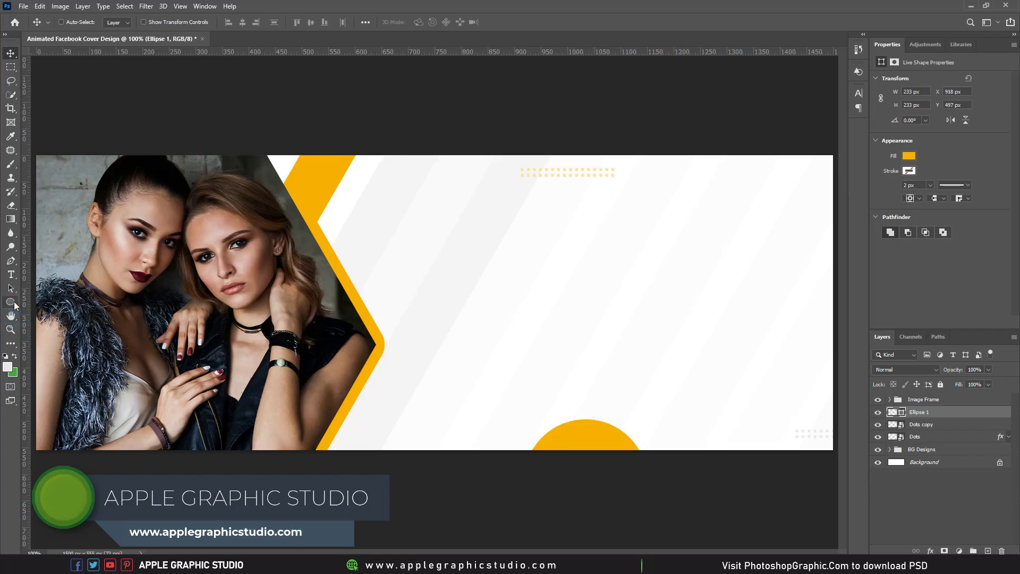
left_click(119, 22)
Set the circle to no fill with a 3 px orange stroke sampled from the stripe
left_click(56, 42)
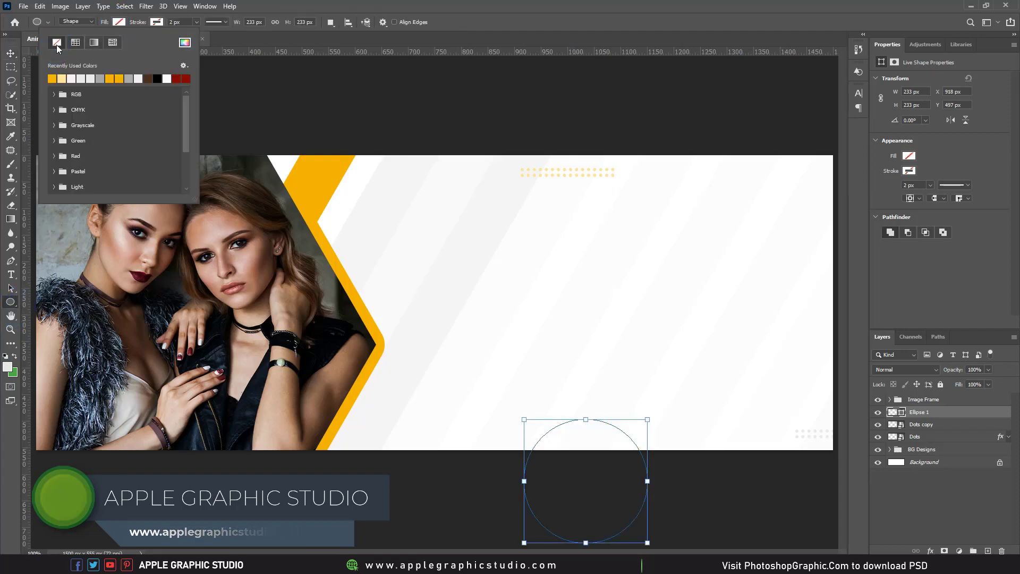
left_click(156, 22)
left_click(223, 42)
left_click(90, 79)
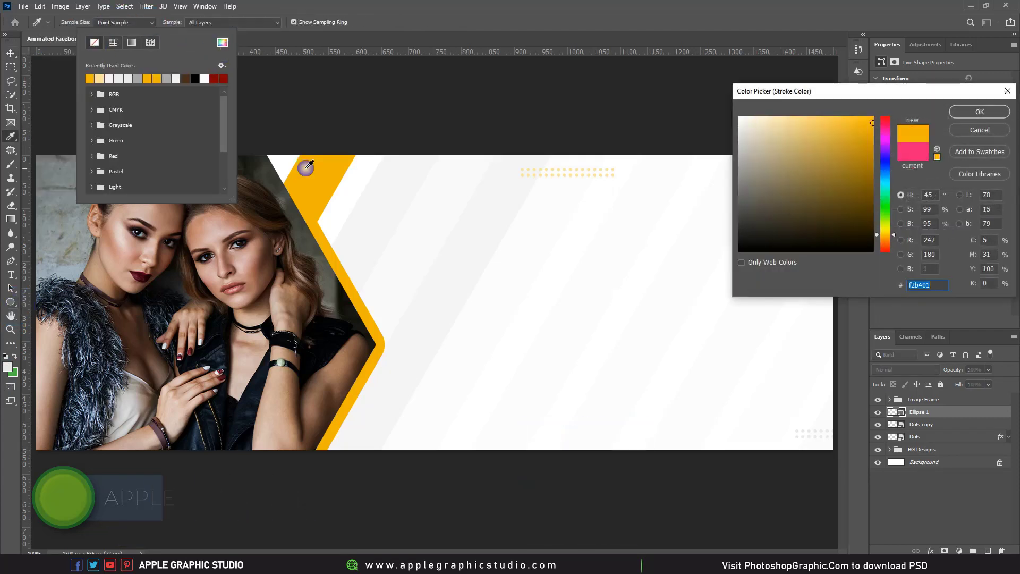
left_click(979, 113)
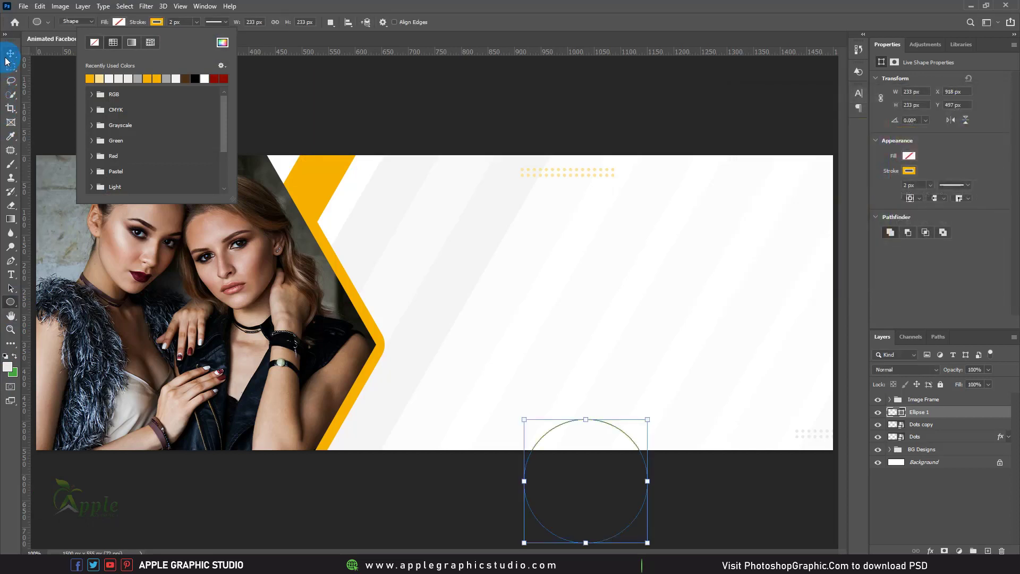
left_click(175, 22)
left_click(169, 22)
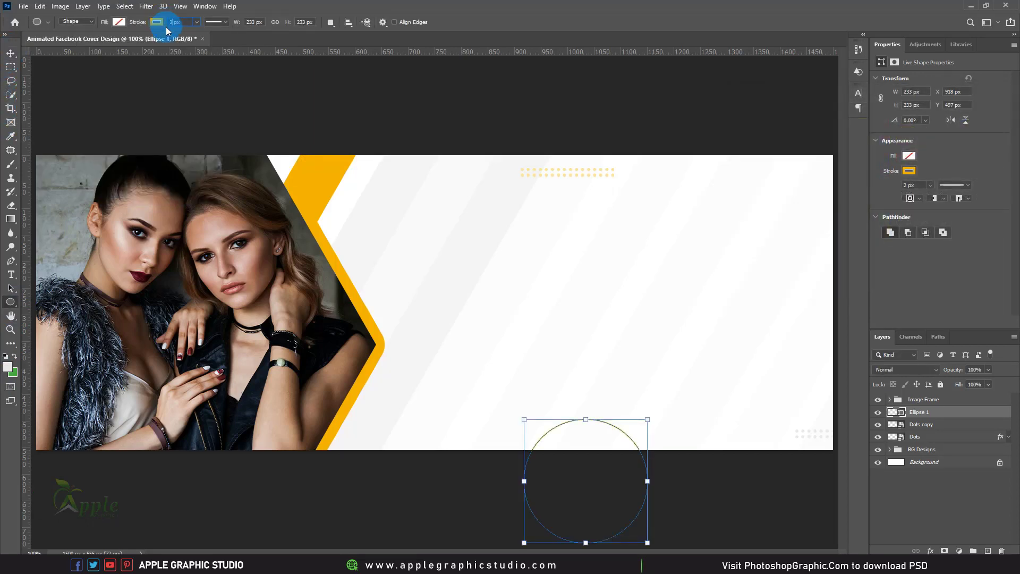
left_click(1, 72)
Lower the ring's opacity to about 15% and move it toward the top-right
left_click(9, 54)
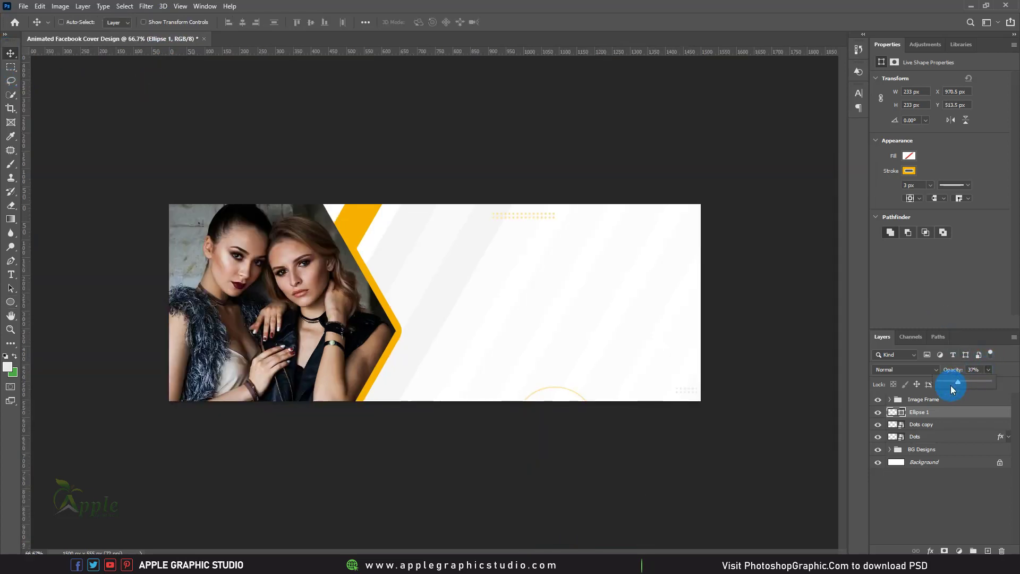
left_click(490, 307)
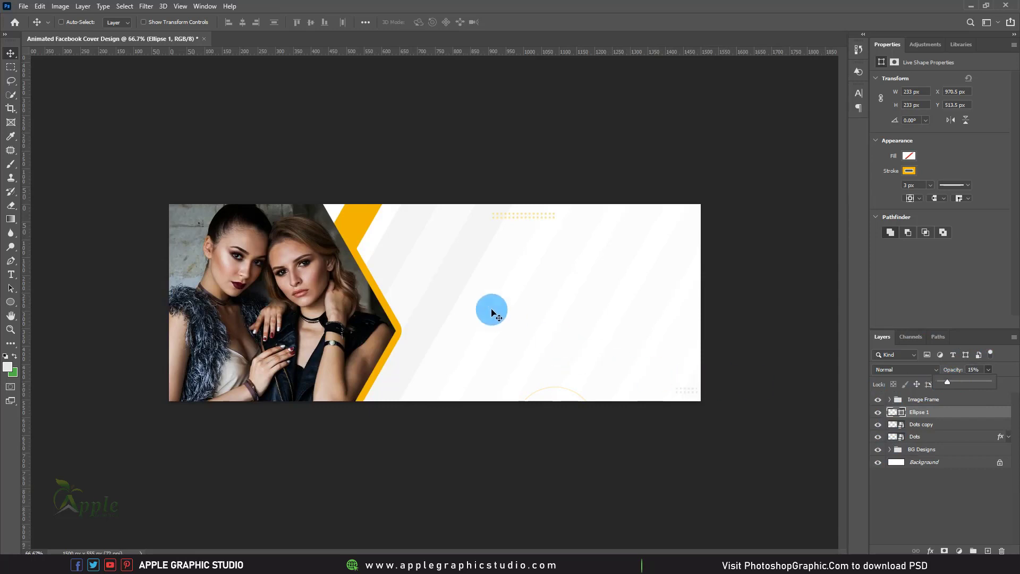
key("ctrl+plus")
mouse_move(668, 417)
left_mouse_down()
mouse_move(663, 392)
mouse_move(821, 172)
left_mouse_up()
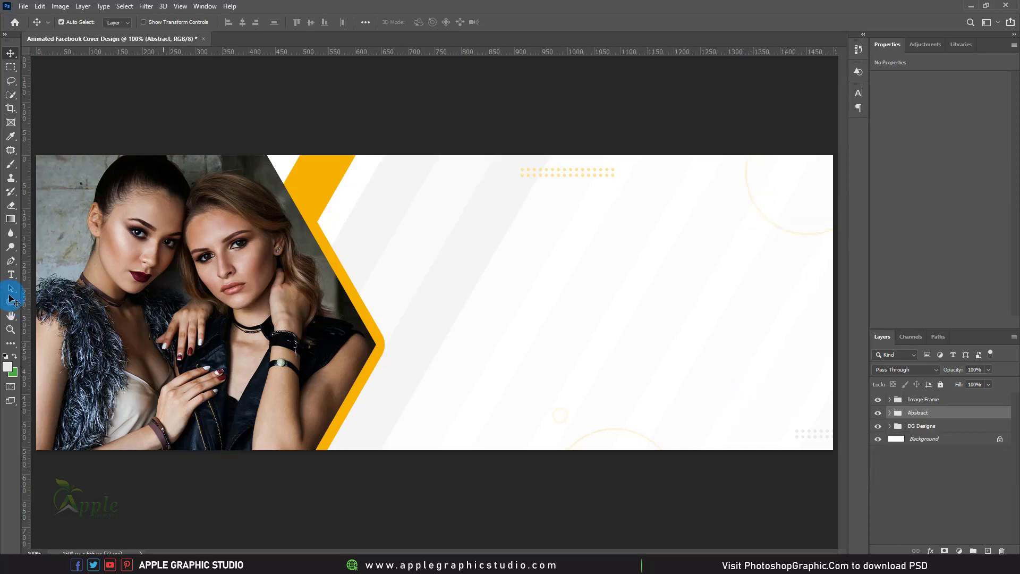
Add a 'Noor Fashion' text layer at 91 pt on the right side
left_click(12, 275)
left_click(488, 314)
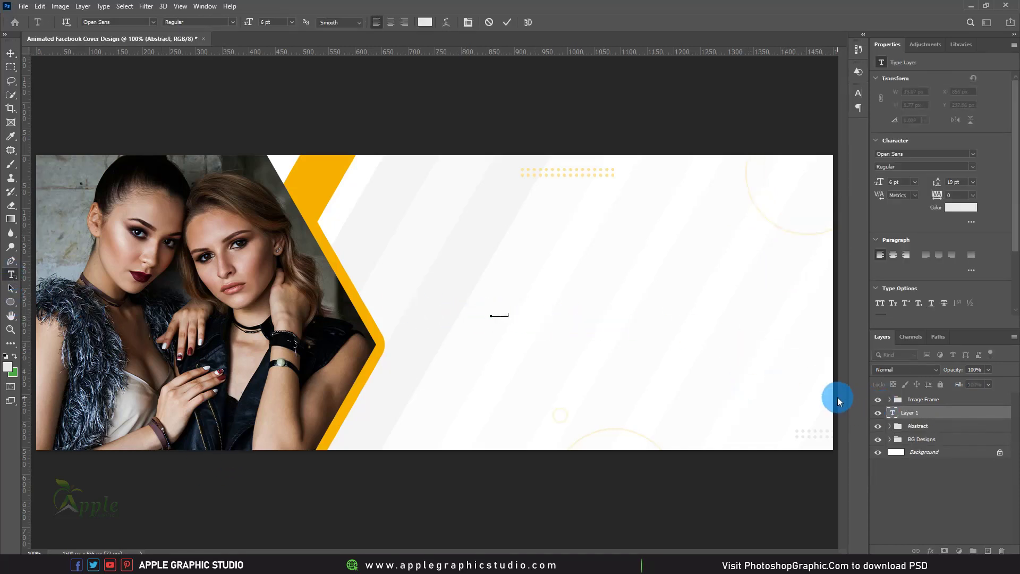
key("ctrl+a")
left_click(859, 94)
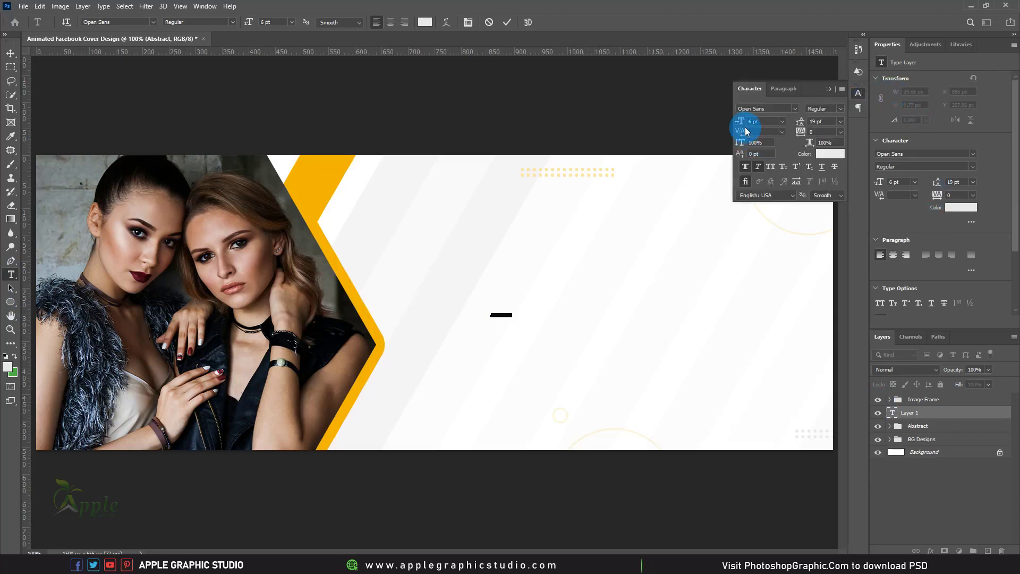
left_click_drag(741, 122, 787, 128)
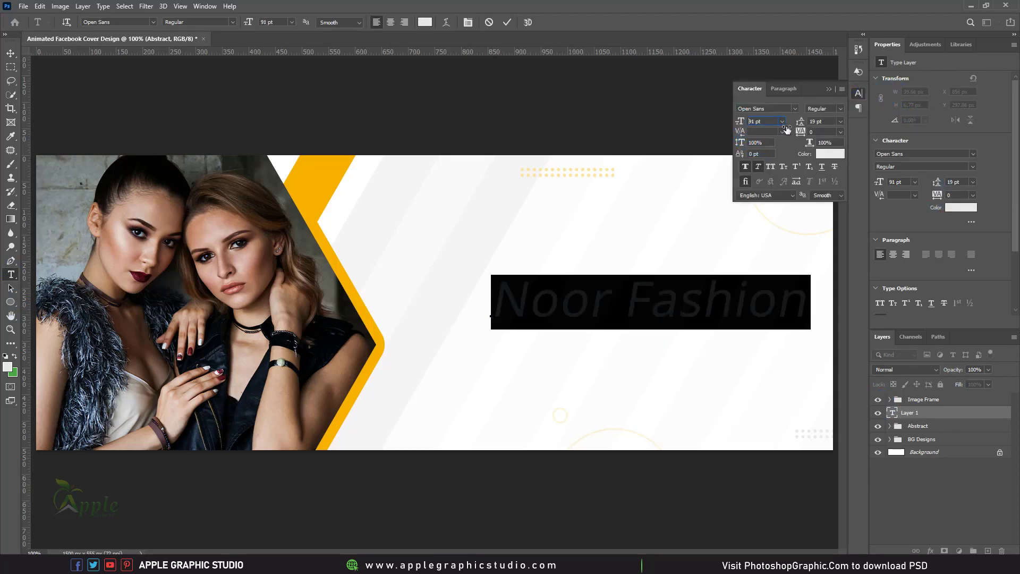
left_click(507, 22)
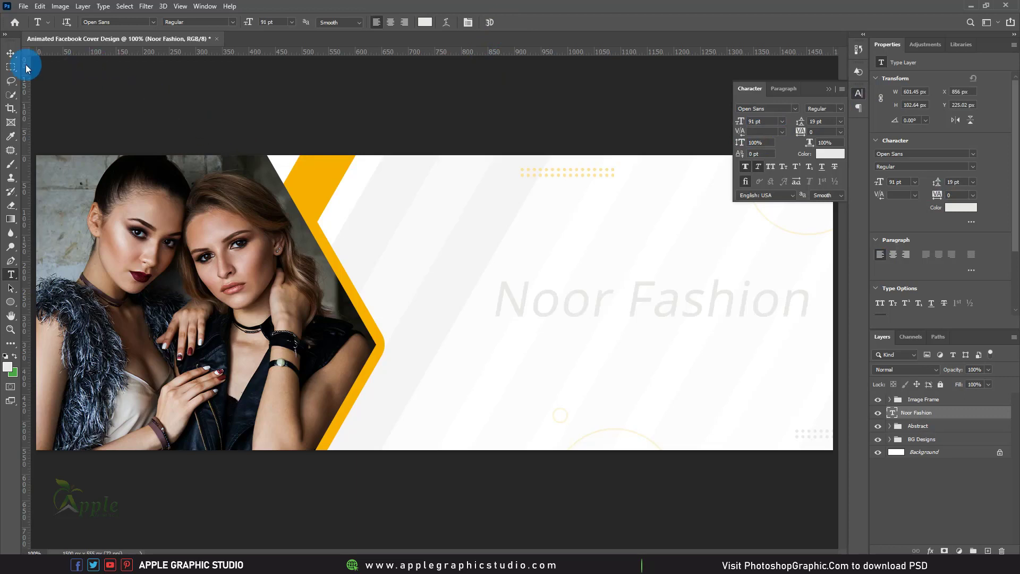
Move the heading up and left and turn off Faux Italic
left_click(10, 54)
left_click_drag(675, 245, 646, 219)
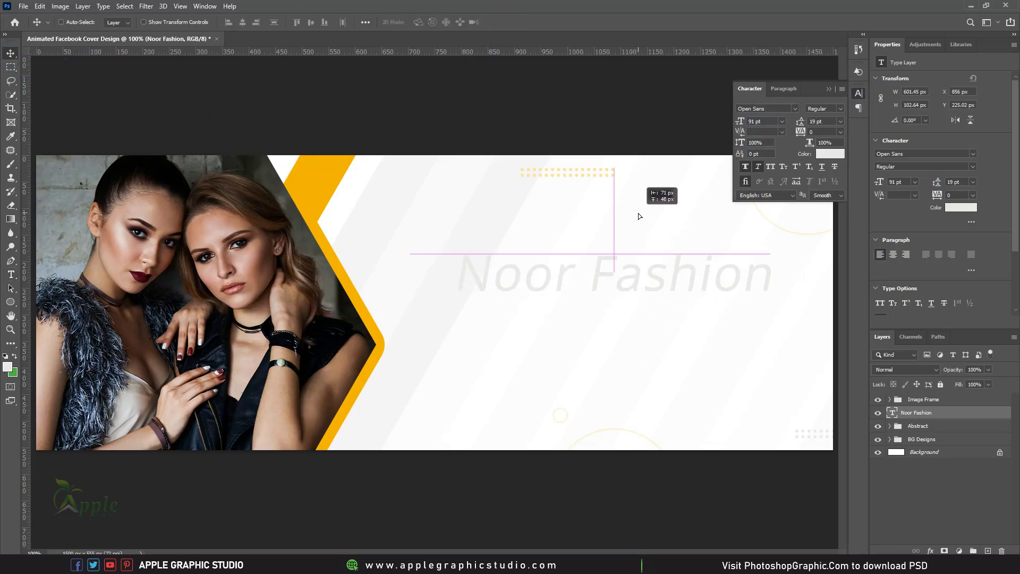
left_click(806, 133)
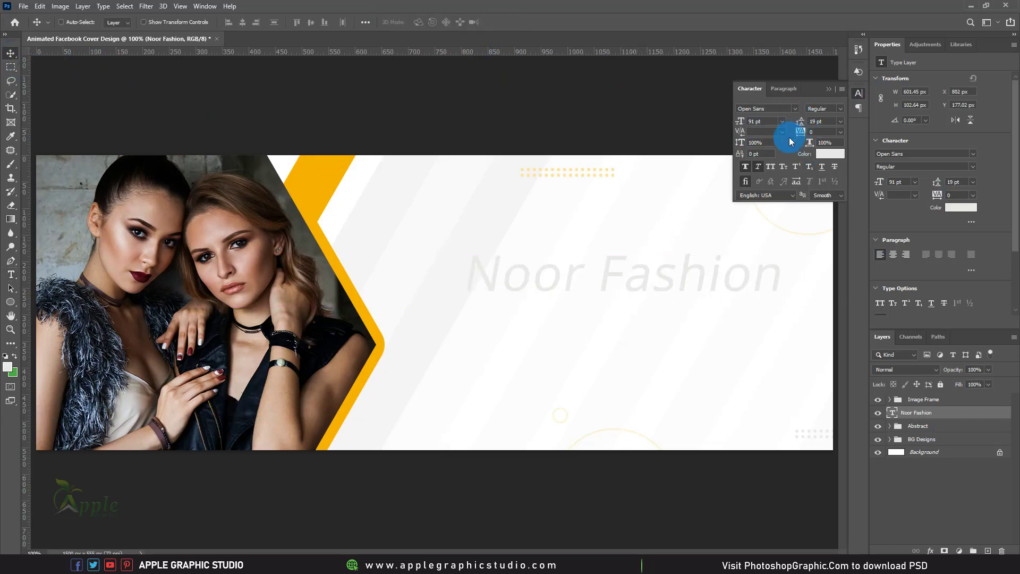
left_click(749, 167)
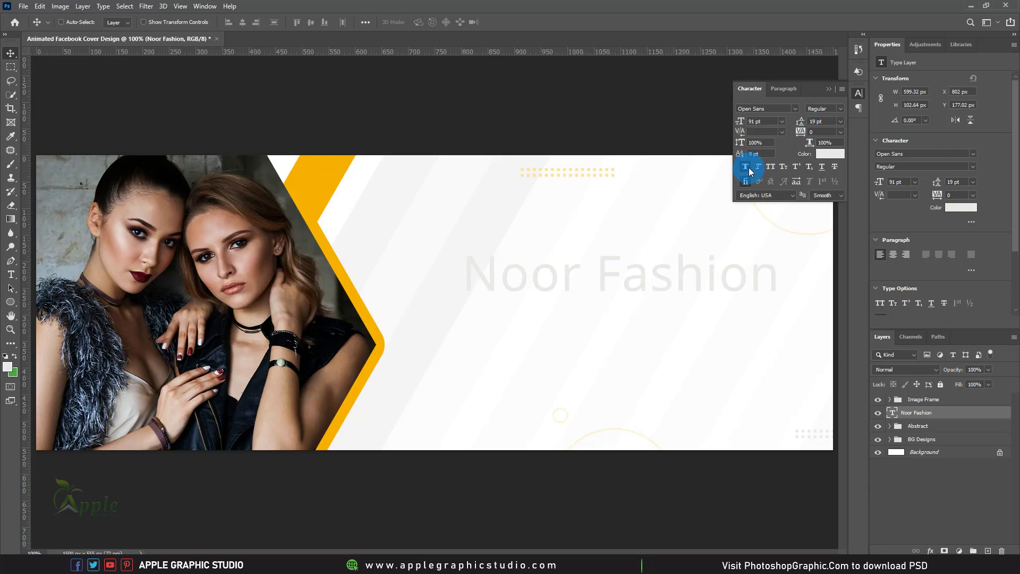
Switch the heading to the Bringshoot font, enlarge it and move it right
left_click(795, 108)
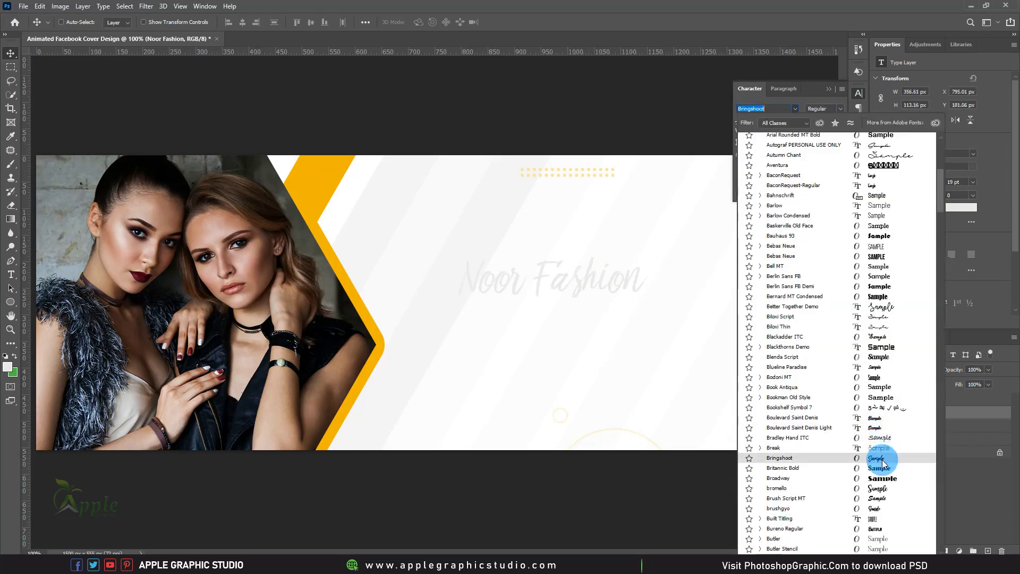
left_click(882, 460)
key("ctrl")
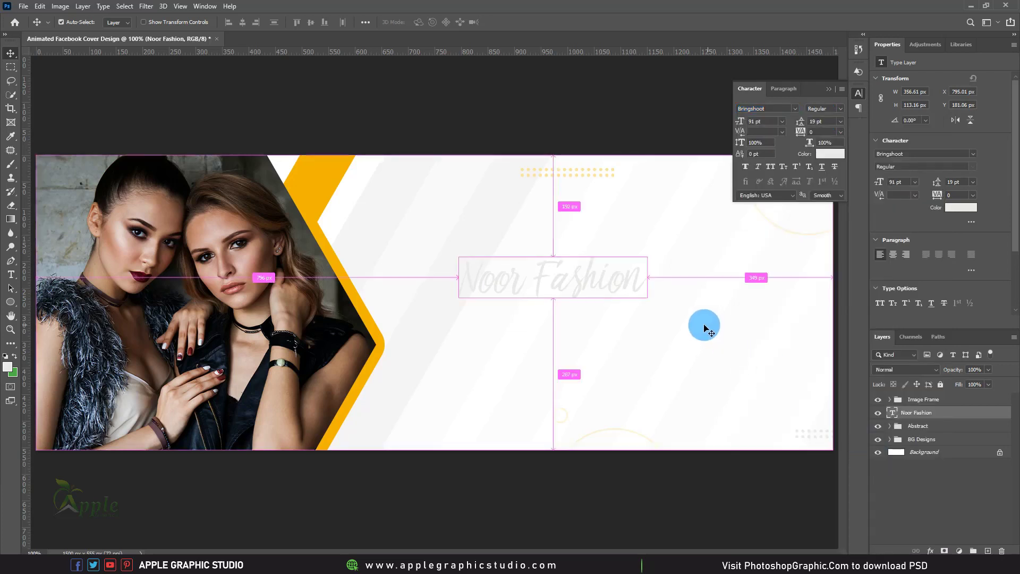
key("ctrl+t")
left_click_drag(647, 298, 718, 334)
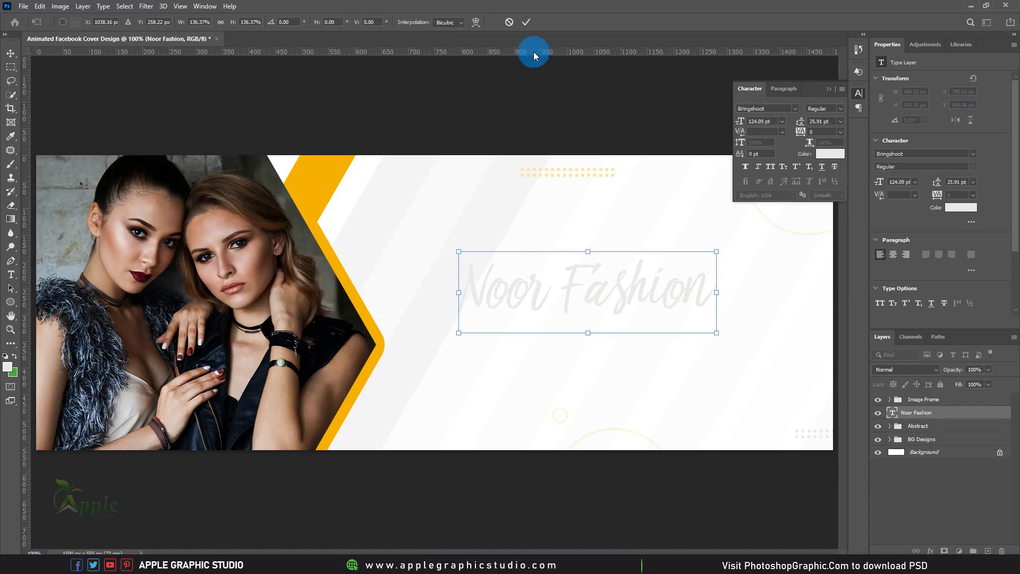
left_click(526, 22)
left_click_drag(632, 243, 665, 237)
Colour the heading with the yellow sampled from the cover artwork
left_click(793, 186)
left_click(831, 157)
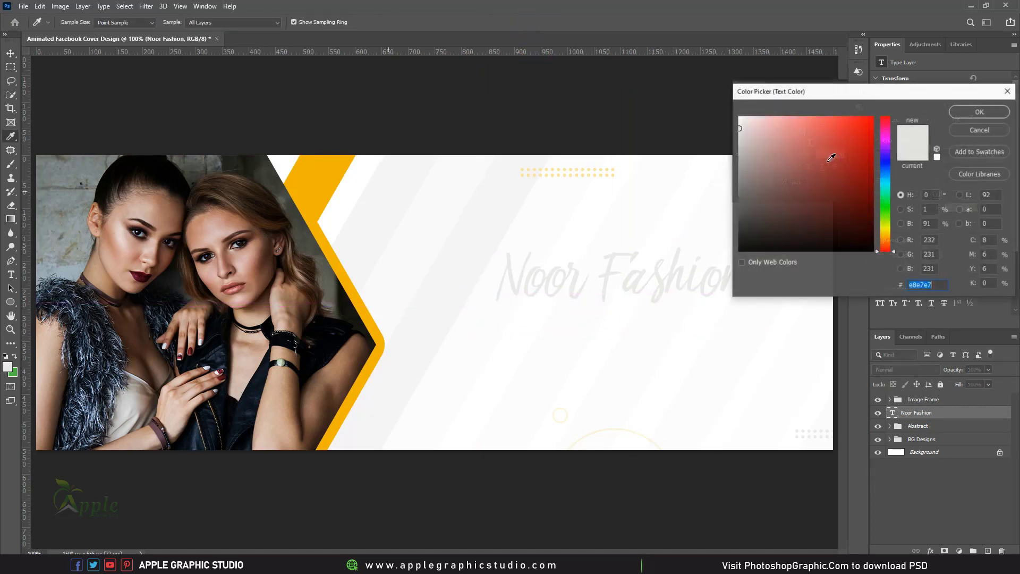
left_click(325, 170)
left_click(974, 112)
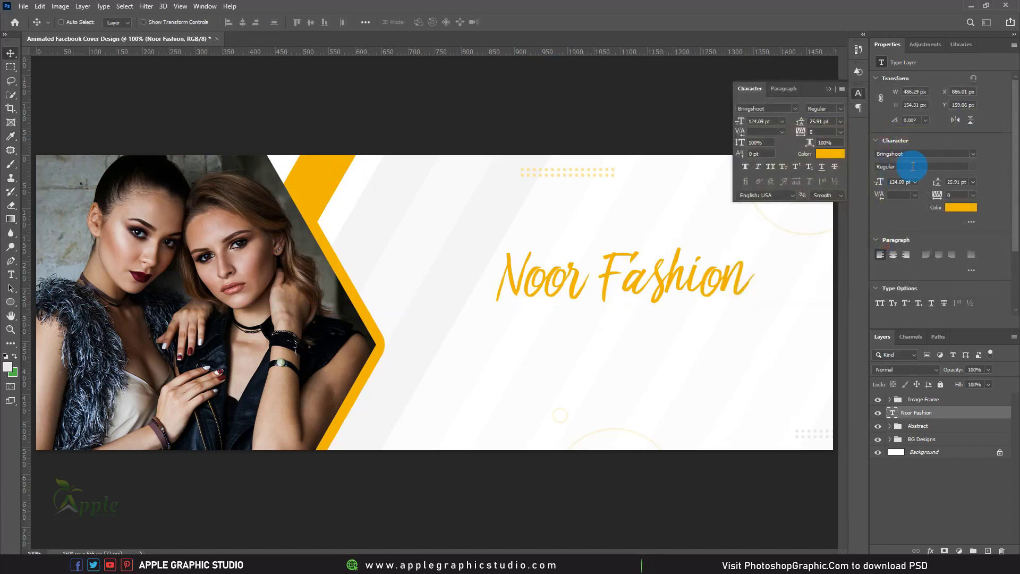
left_click(834, 85)
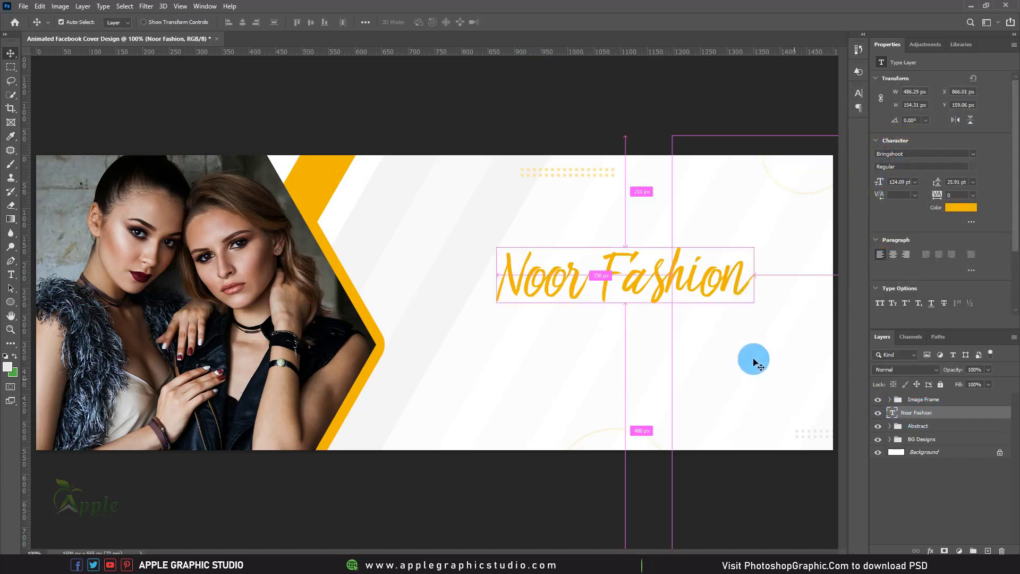
Shrink the heading slightly and nudge it into place in the right half
key("ctrl+t")
left_click_drag(755, 319, 739, 311)
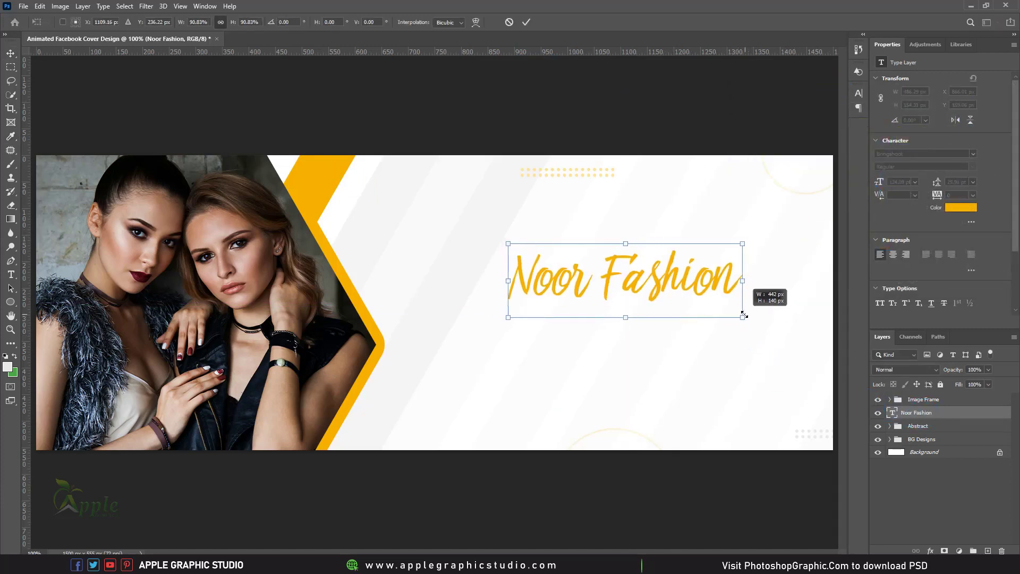
left_click(526, 22)
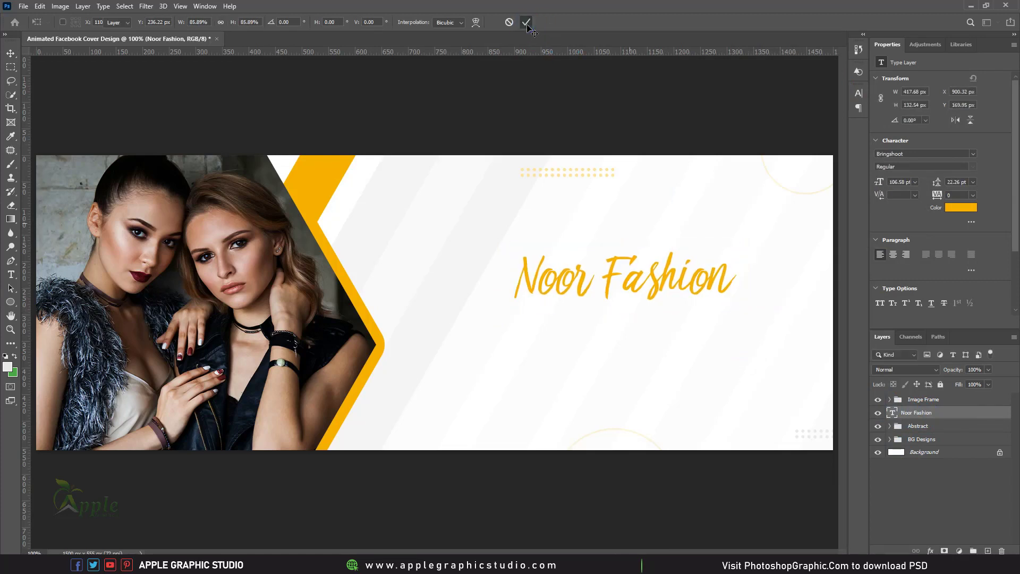
left_click_drag(632, 231, 645, 234)
left_click_drag(612, 319, 598, 281)
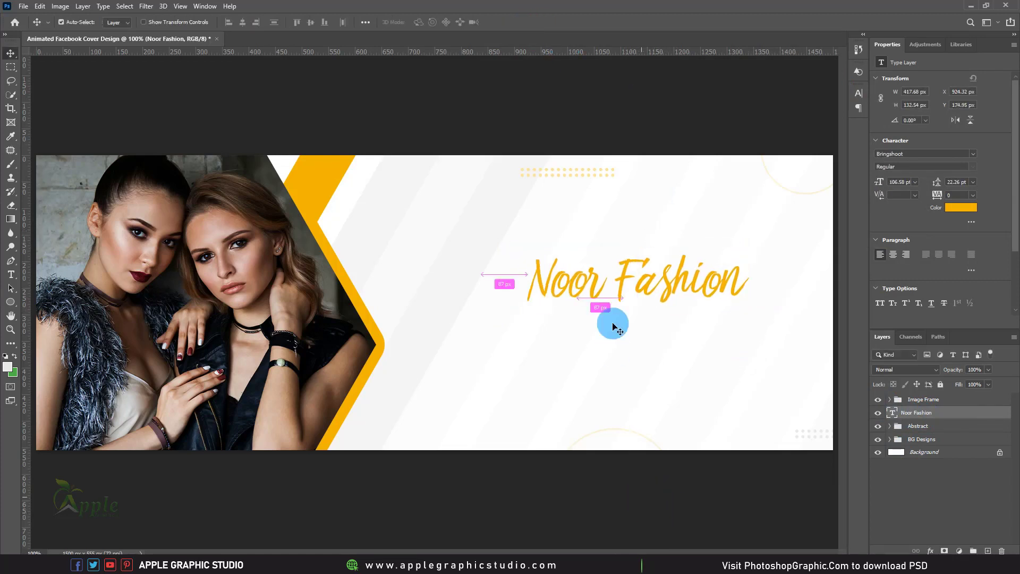
left_click(608, 518)
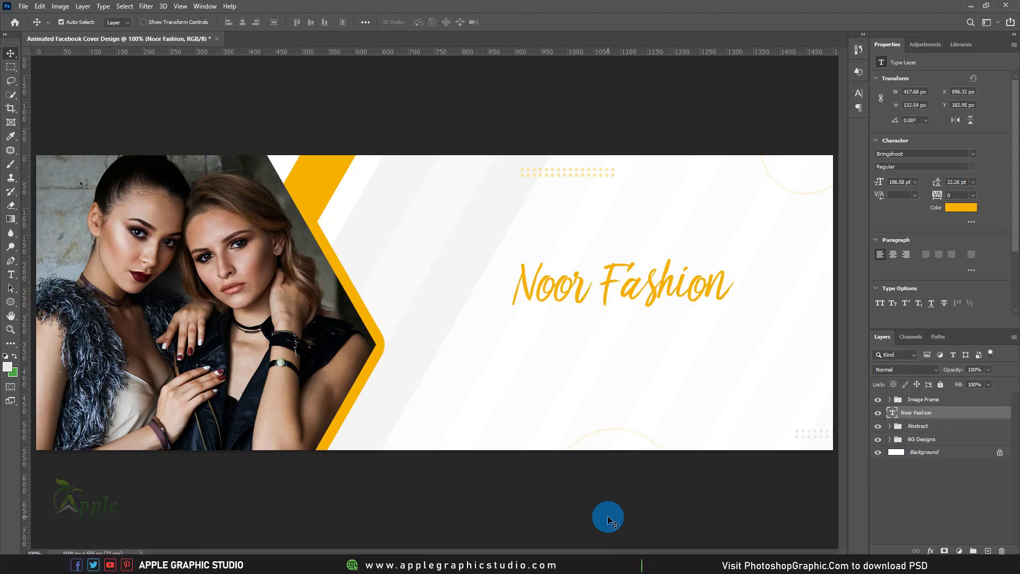
Create a text layer below the heading containing the pasted tagline
left_click(12, 274)
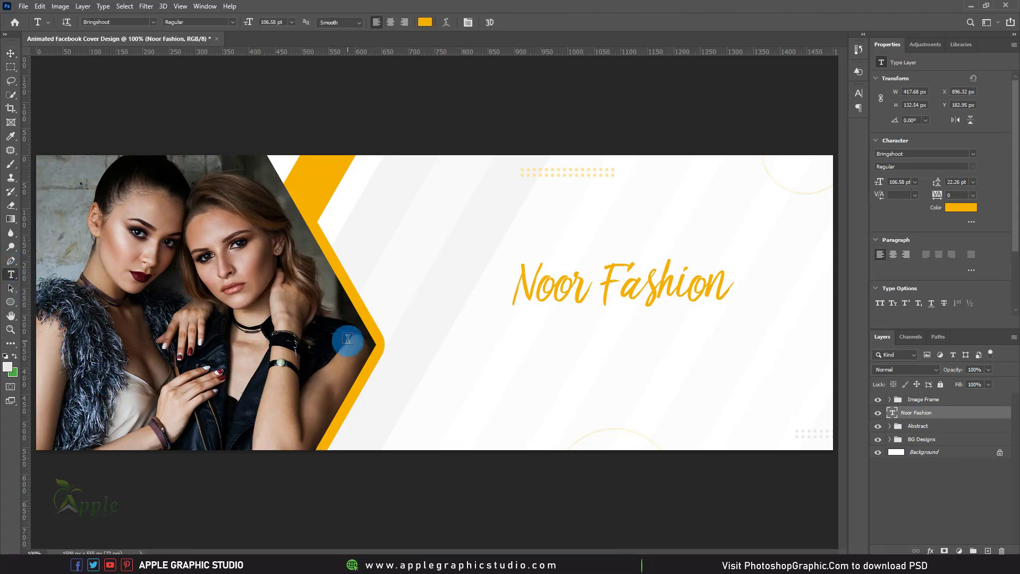
left_click(490, 356)
left_click(538, 357)
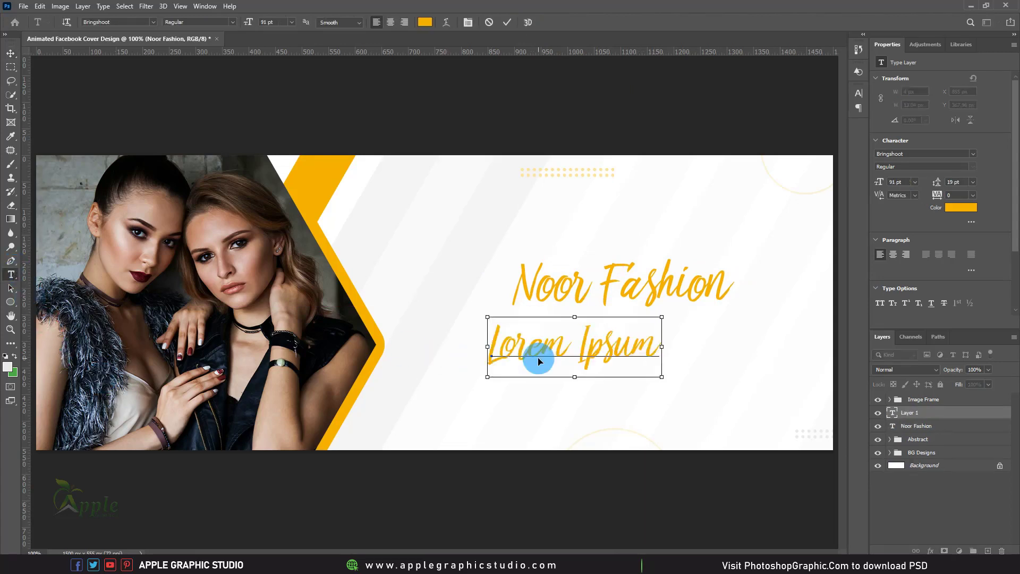
key("ctrl+a")
key("ctrl+v")
key("ctrl+a")
Set the tagline to Open Sans, 22 pt, with 35 pt leading
left_click(859, 93)
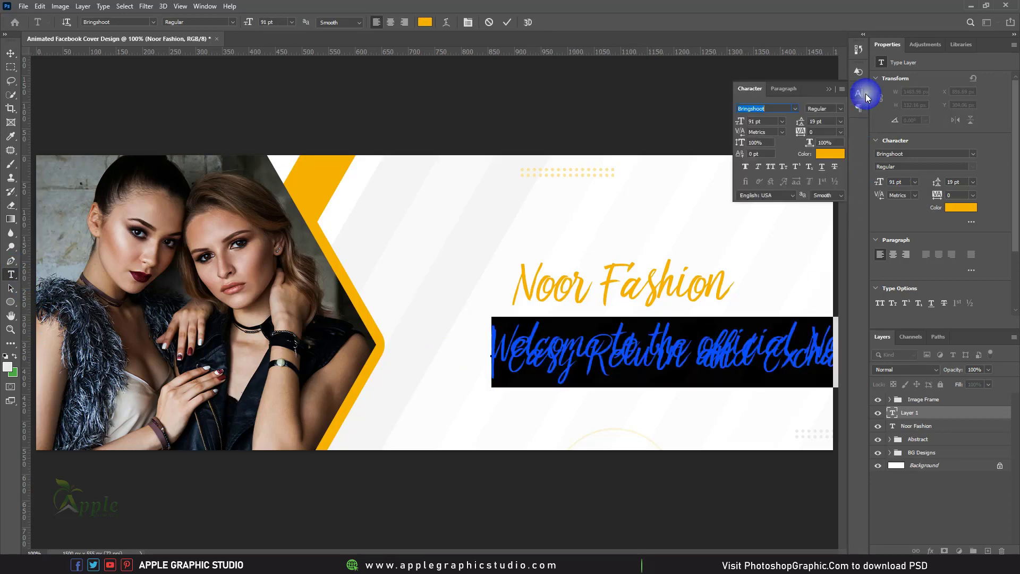
left_click_drag(742, 120, 707, 126)
left_click(795, 109)
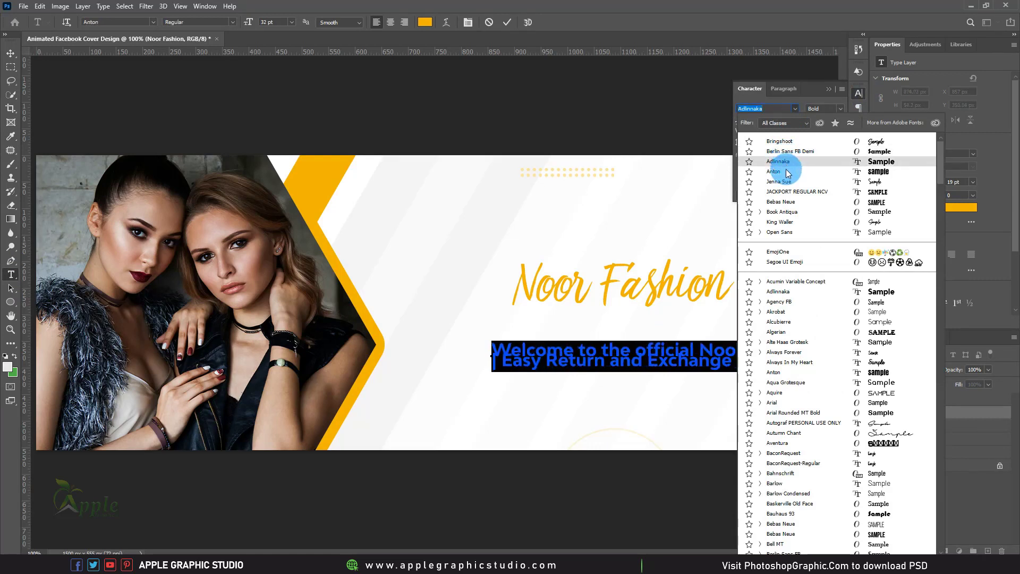
left_click(779, 232)
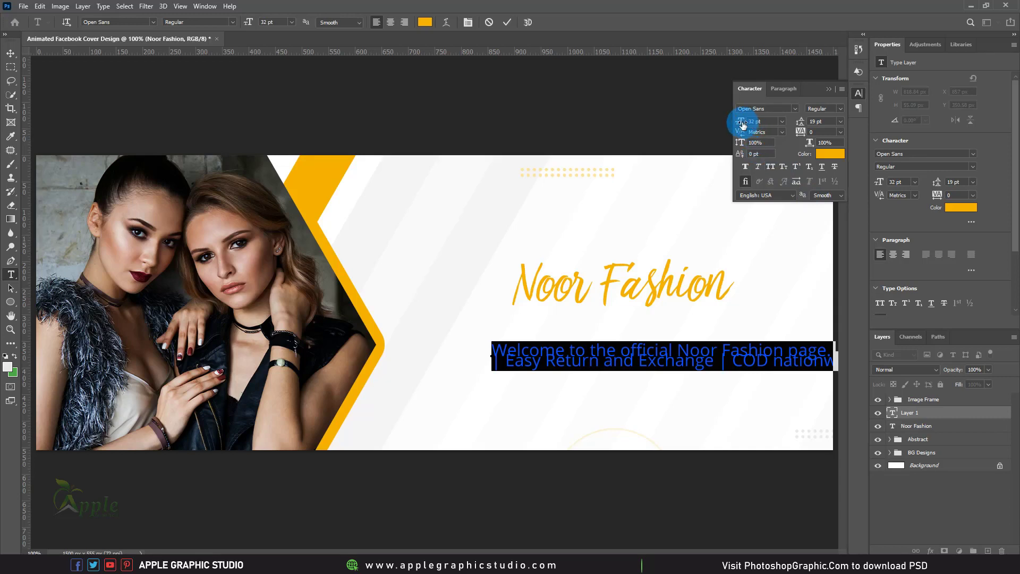
left_click_drag(742, 124, 736, 124)
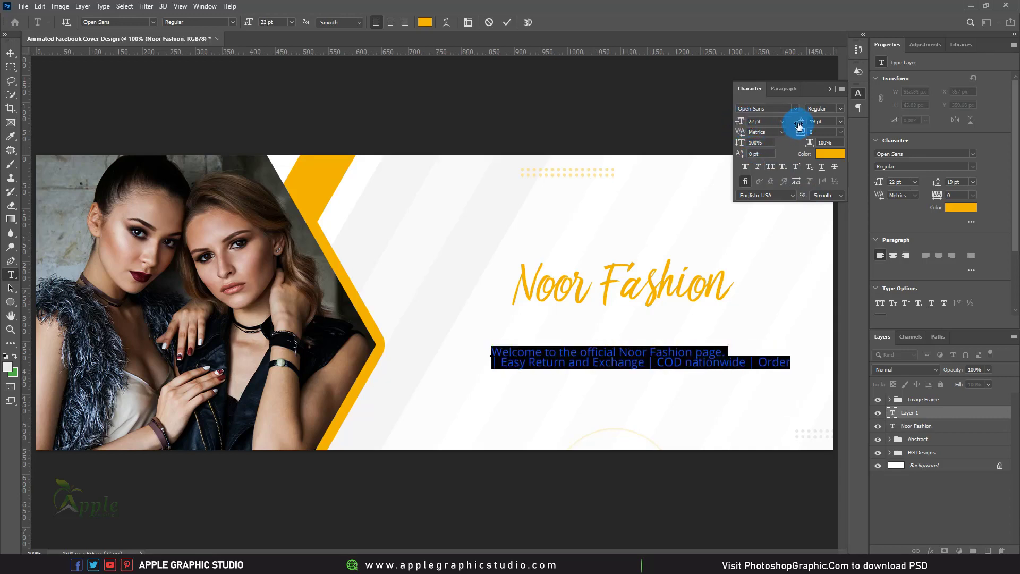
left_click_drag(799, 125, 819, 125)
Edit the tagline wording and delete the leading bar on the second line
left_click(707, 353)
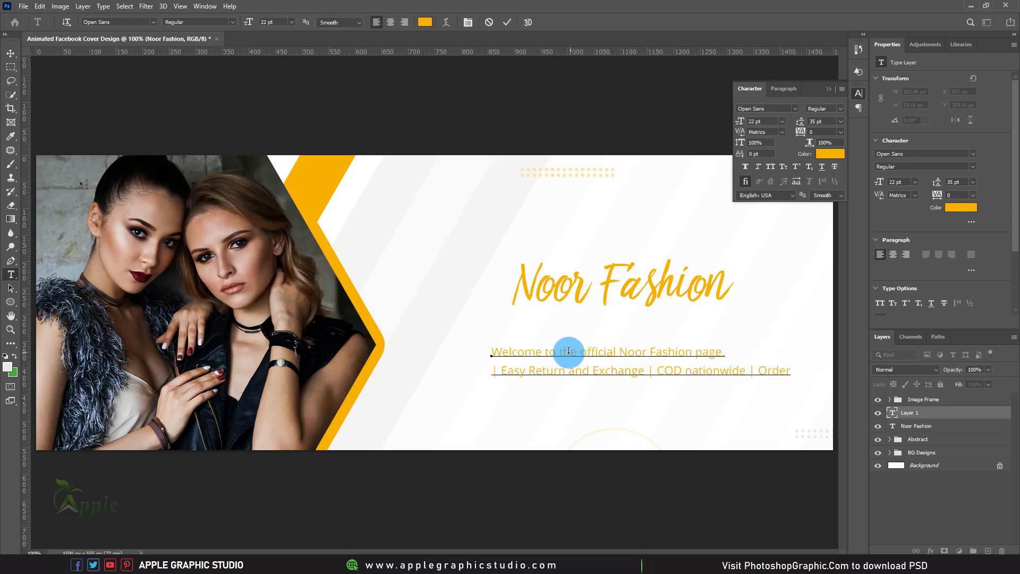
left_click_drag(589, 352, 473, 354)
type("O")
left_click(635, 354)
type("by Mario Silva")
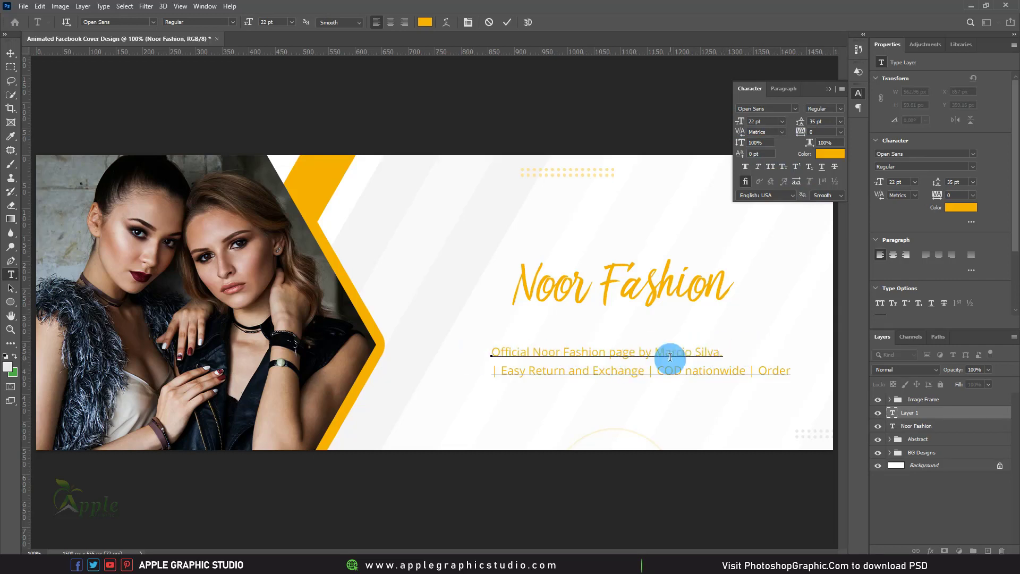
key("BackSpace")
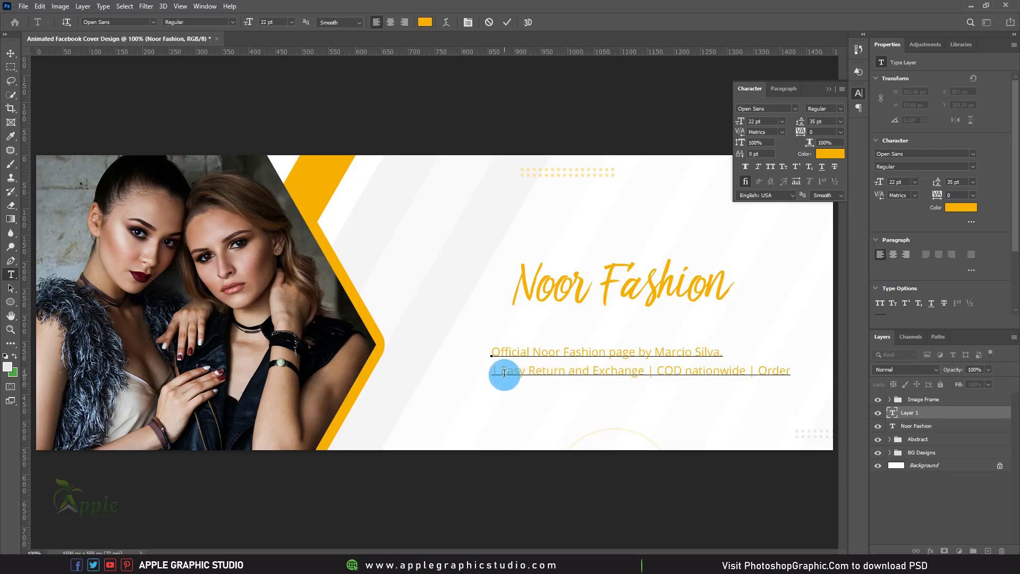
left_click_drag(502, 372, 447, 372)
key("BackSpace")
type("Online")
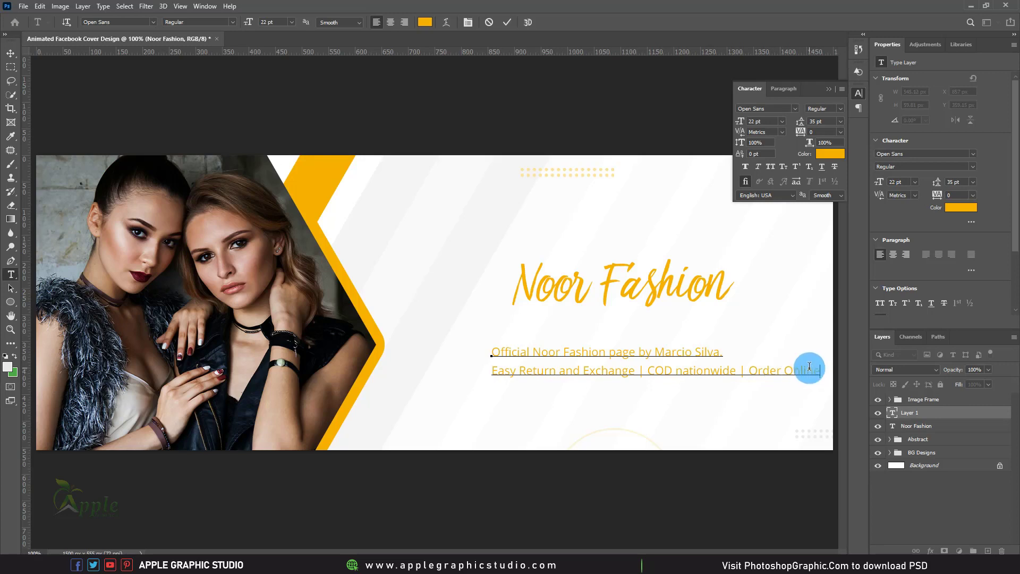
Centre-align the tagline, colour it dark grey #303030, and commit it
key("ctrl+a")
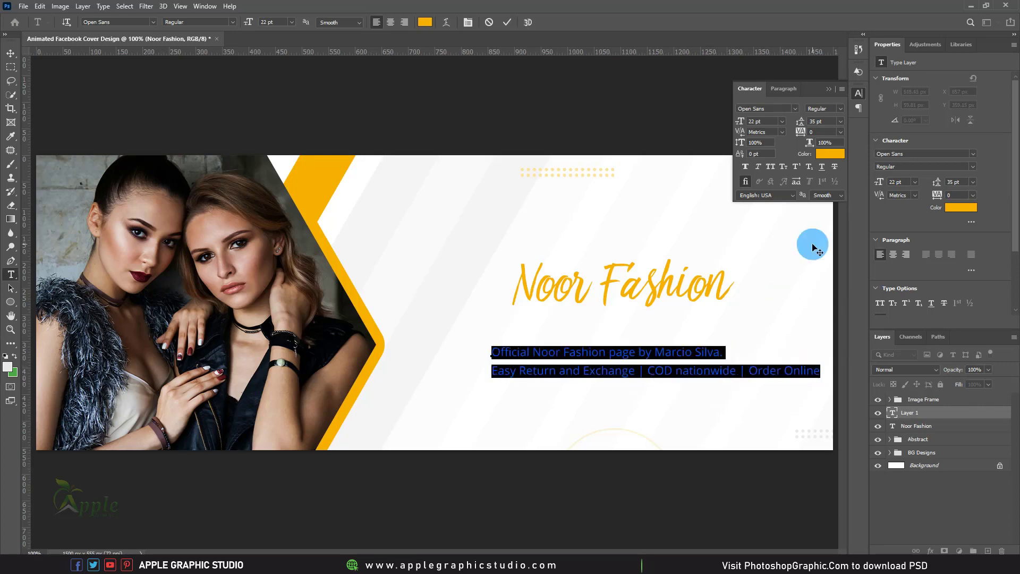
left_click(391, 23)
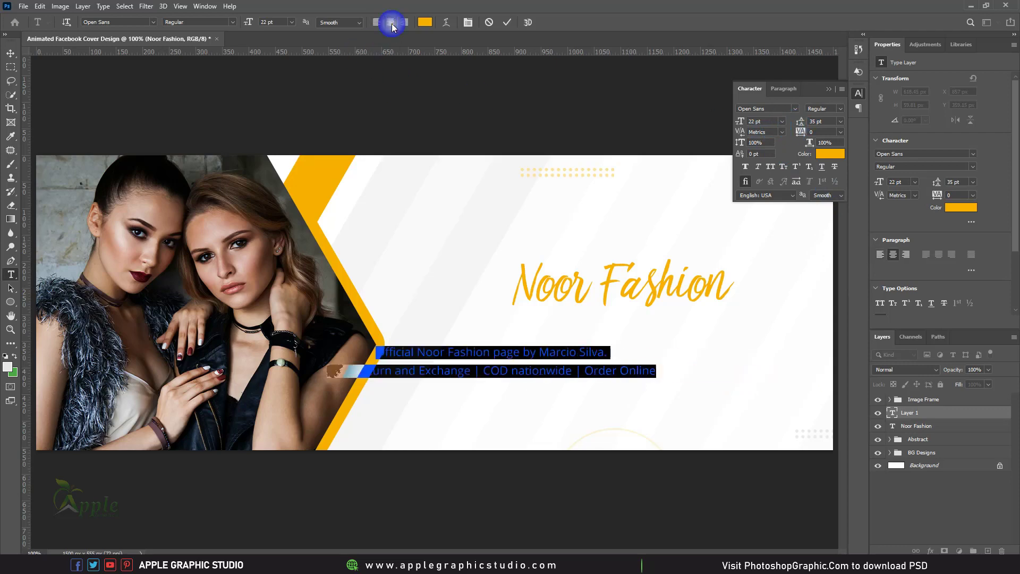
left_click(830, 154)
left_click_drag(771, 161, 733, 225)
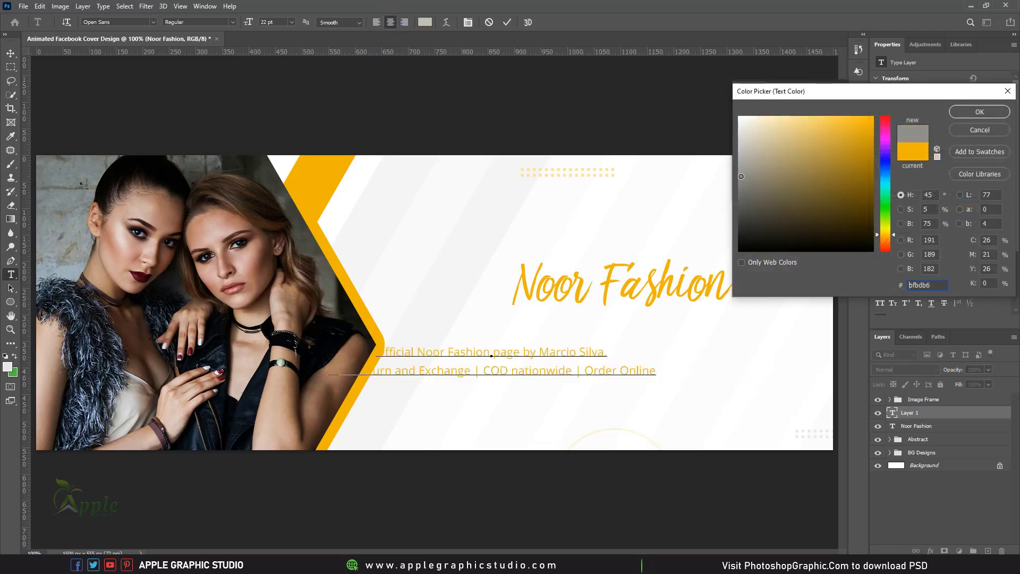
left_click(980, 112)
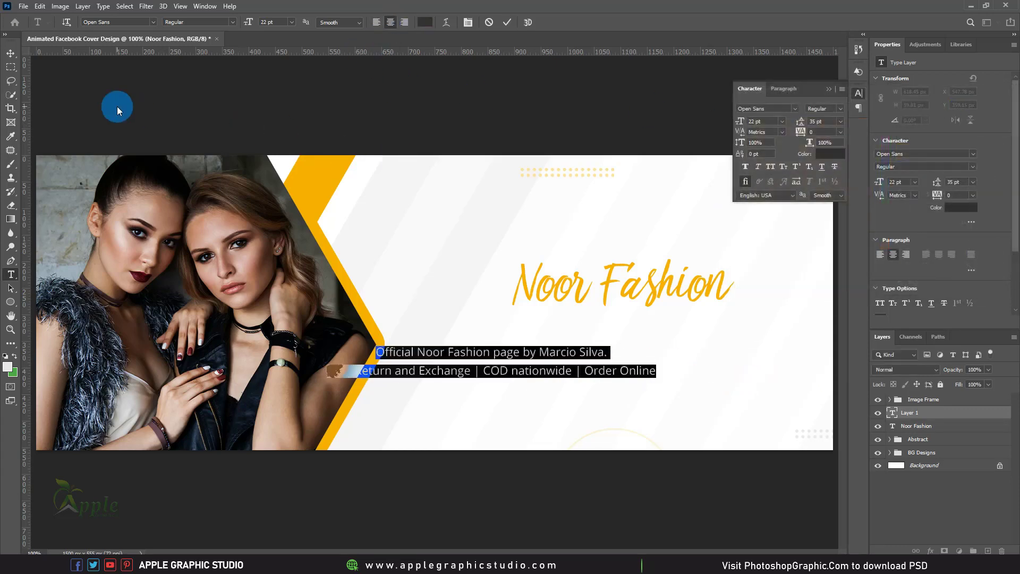
left_click(506, 24)
Move the tagline under the heading and group both text layers as Noor
left_click(11, 53)
mouse_move(431, 269)
left_mouse_down()
mouse_move(581, 240)
mouse_move(562, 237)
left_mouse_up()
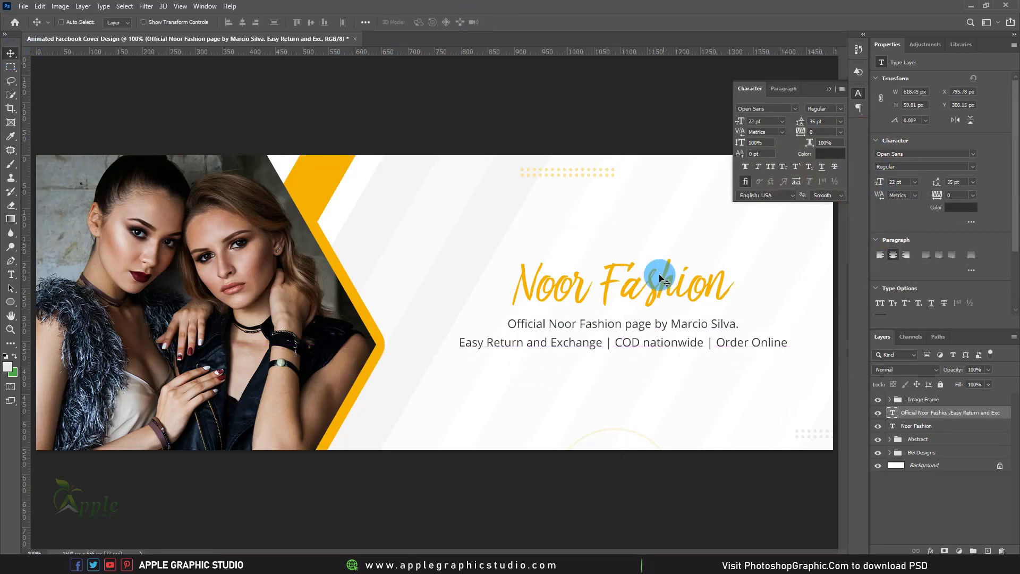
left_click(938, 426, "shift")
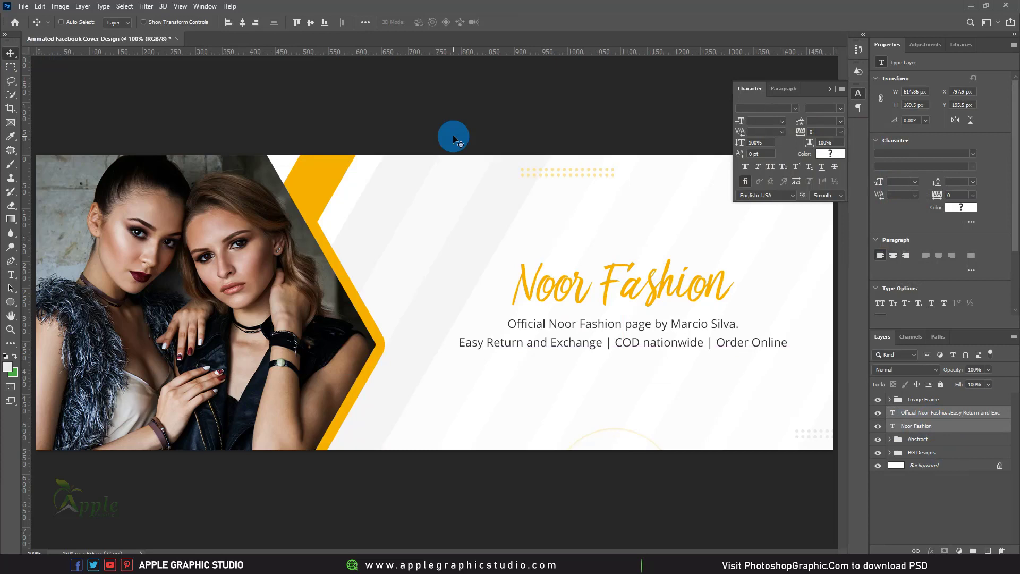
left_click(242, 22)
left_click(836, 88)
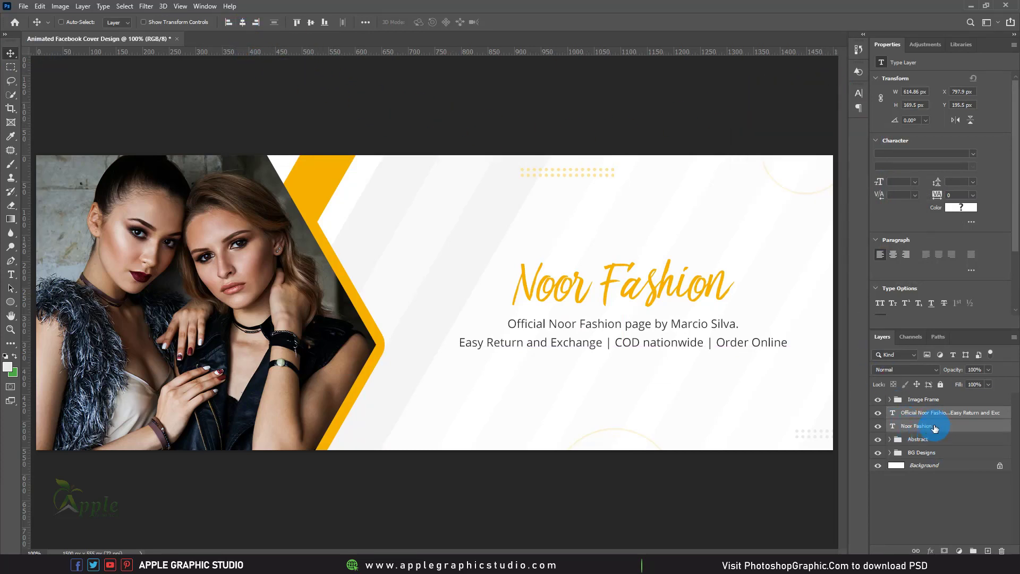
left_click(975, 551)
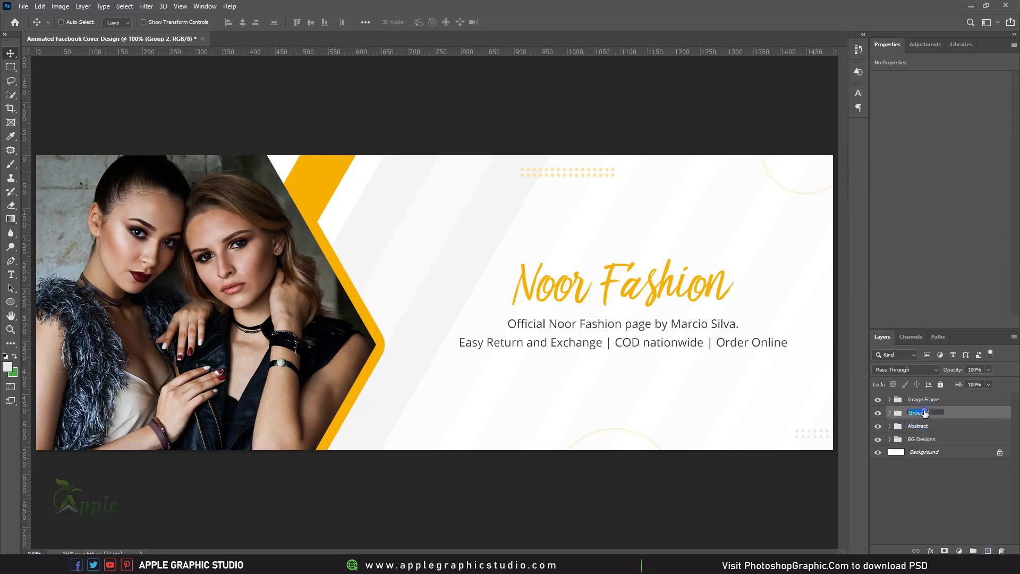
type("Noor")
left_click(950, 429)
Move and slightly enlarge the Noor group, then stack it at the top
left_click_drag(635, 331, 695, 366)
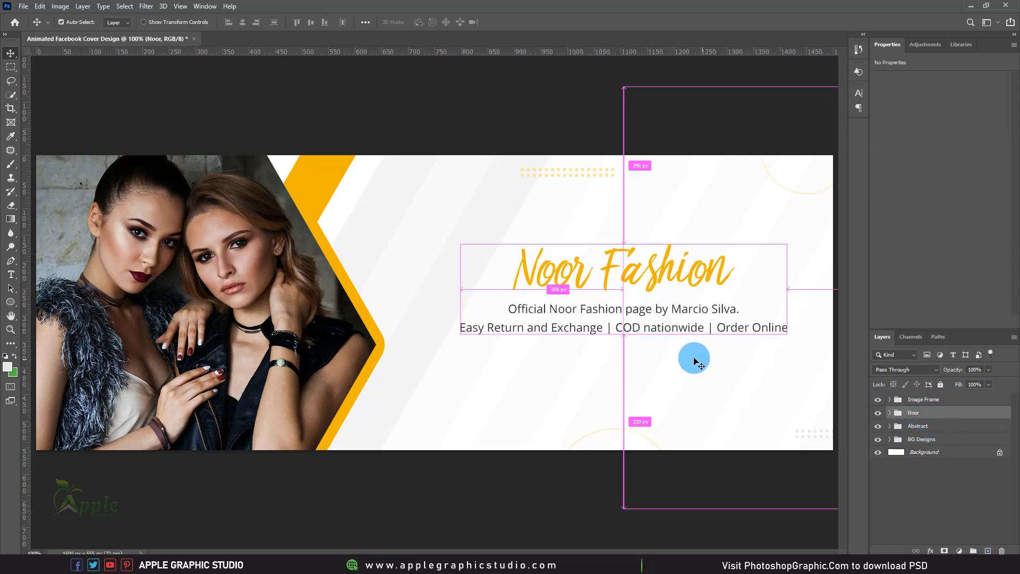
key("ctrl+t")
left_click_drag(788, 334, 793, 335)
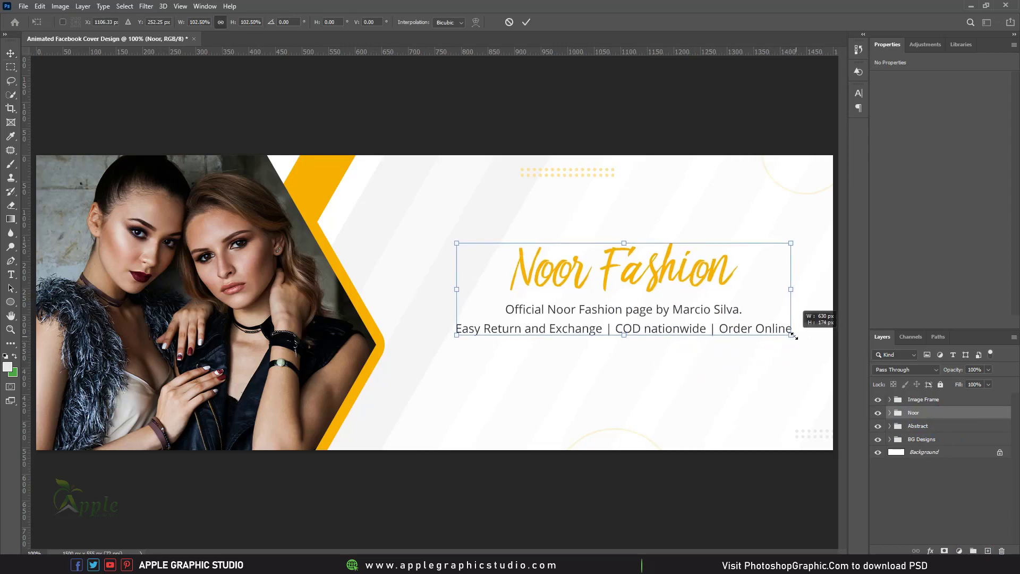
left_click(526, 22)
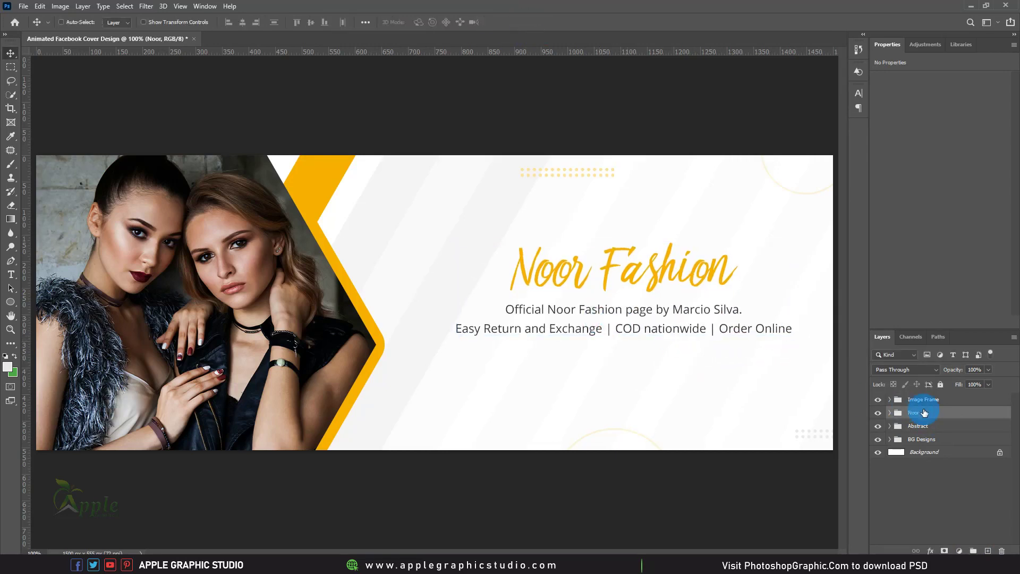
left_click_drag(937, 414, 930, 393)
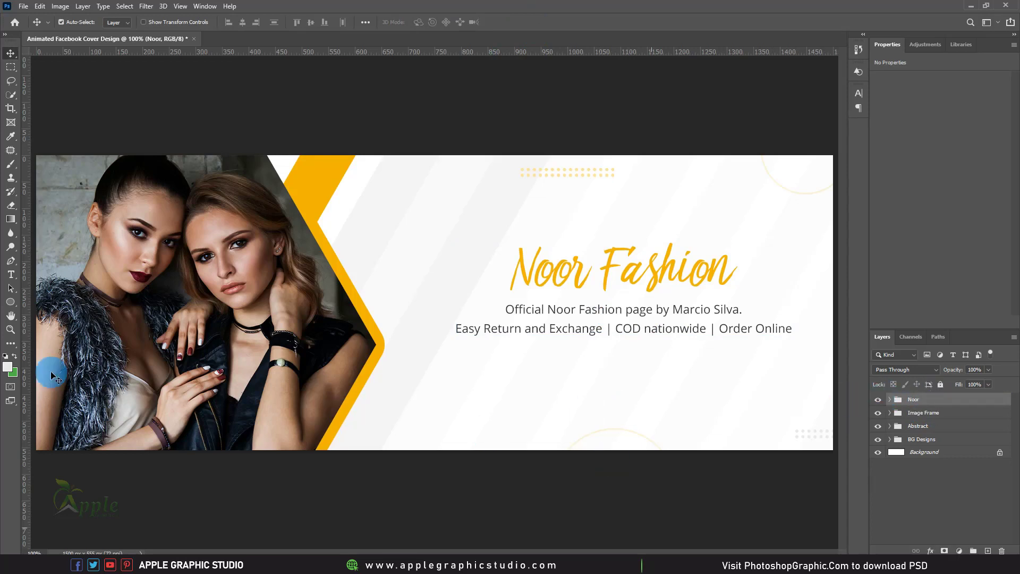
Draw a rounded rectangle button and fill it with the design's orange
right_click(10, 301)
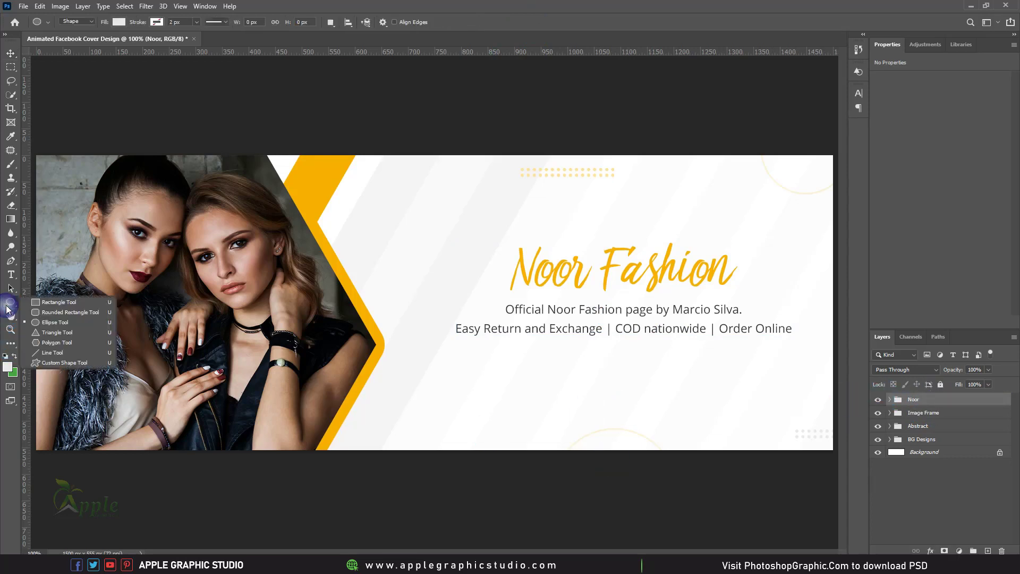
left_click(51, 314)
left_click_drag(515, 357, 729, 389)
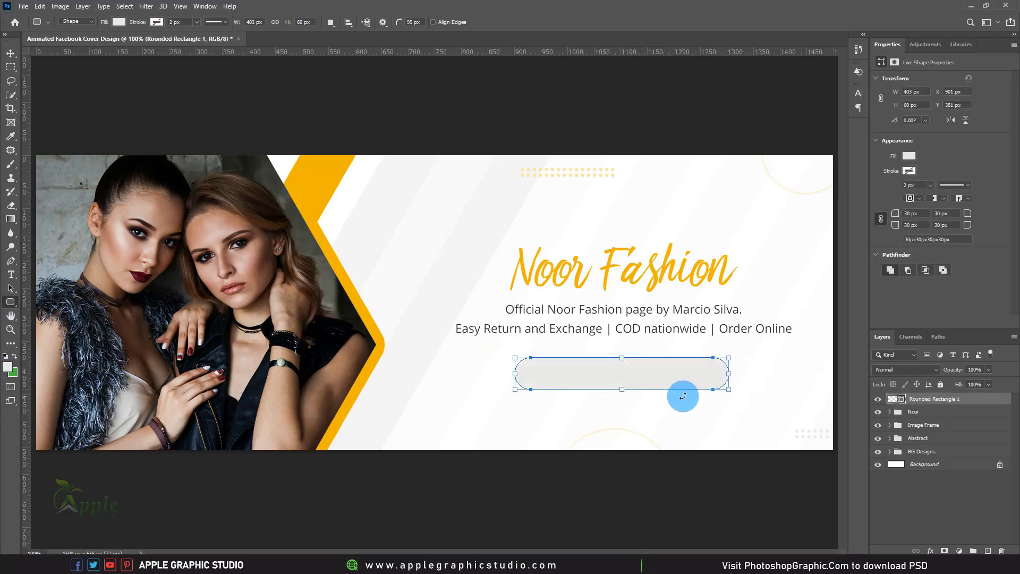
key("v")
left_click(901, 402)
double_click(901, 402)
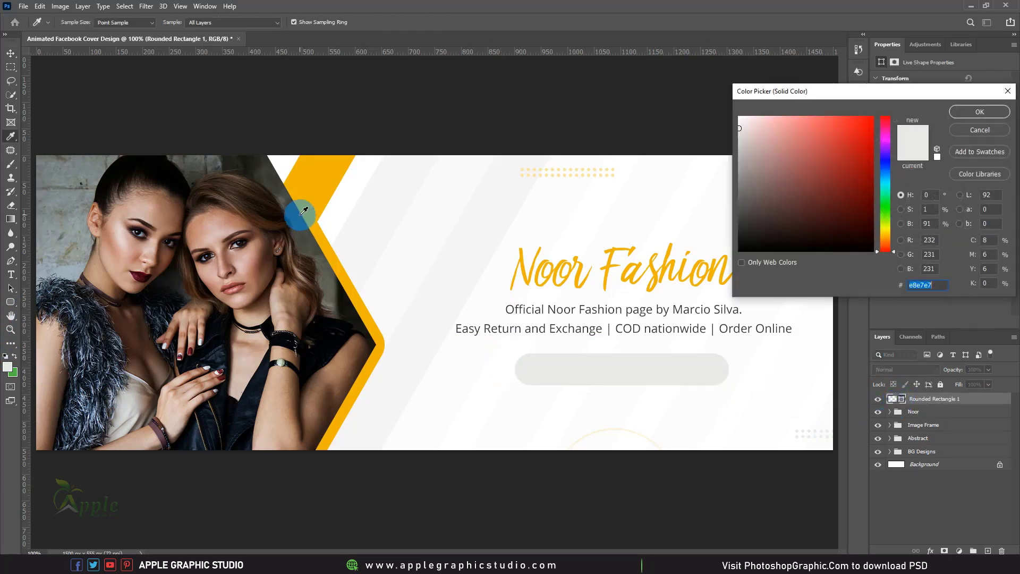
left_click(306, 205)
left_click(985, 117)
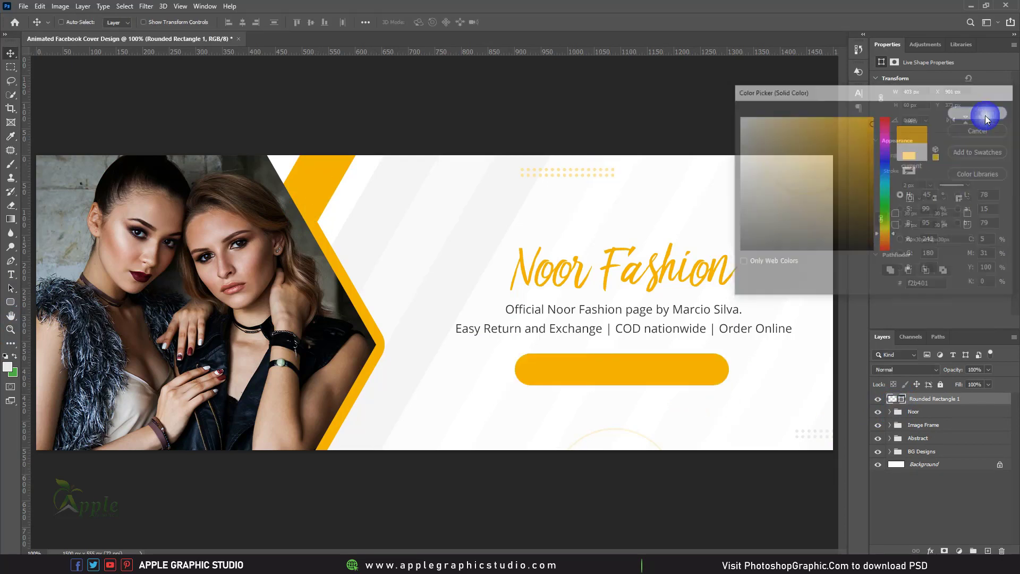
Add 'Follow Us On' text and move it onto the orange button
left_click(8, 281)
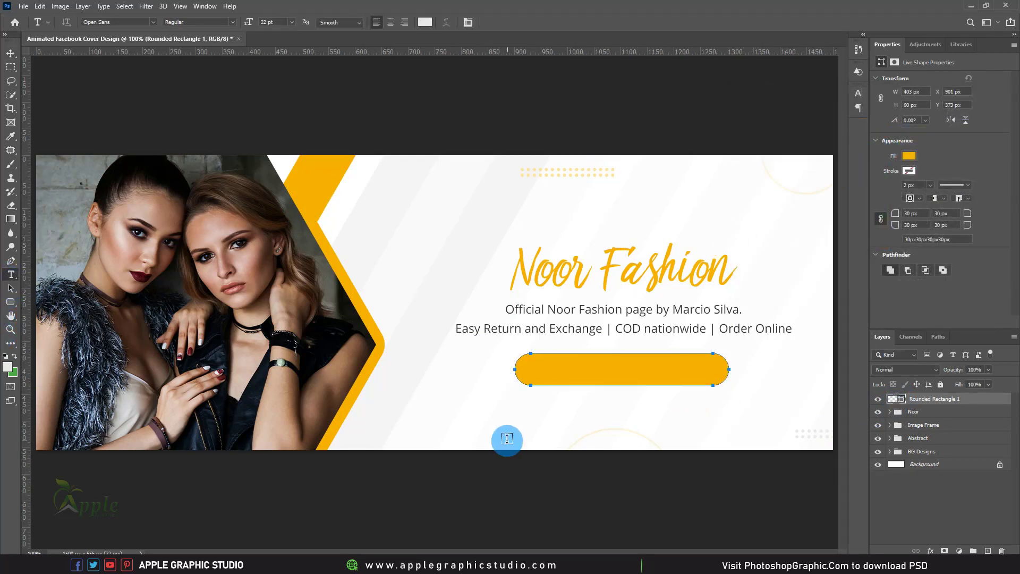
left_click(507, 432)
type("Follow ")
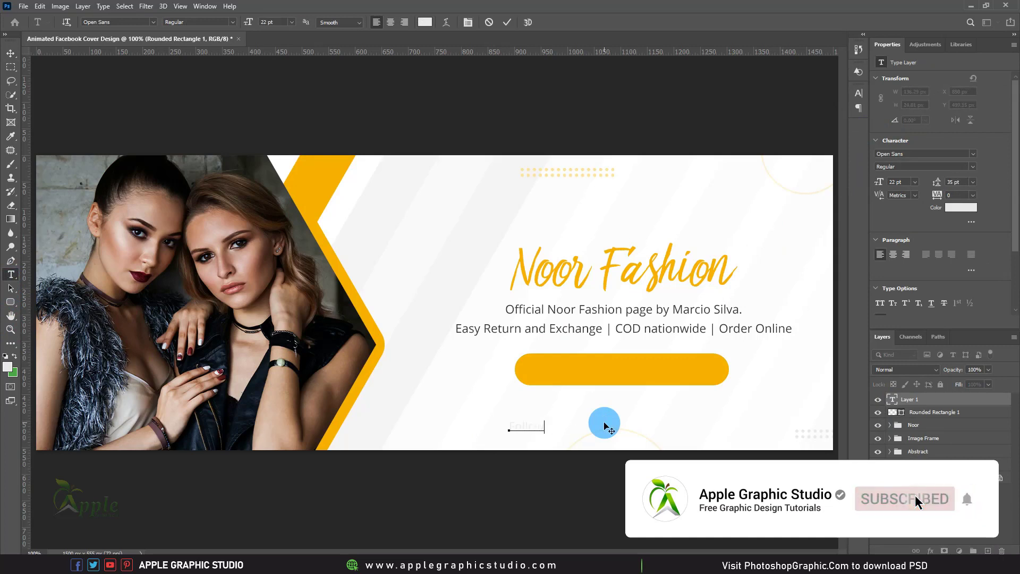
type("Us On")
left_click(507, 23)
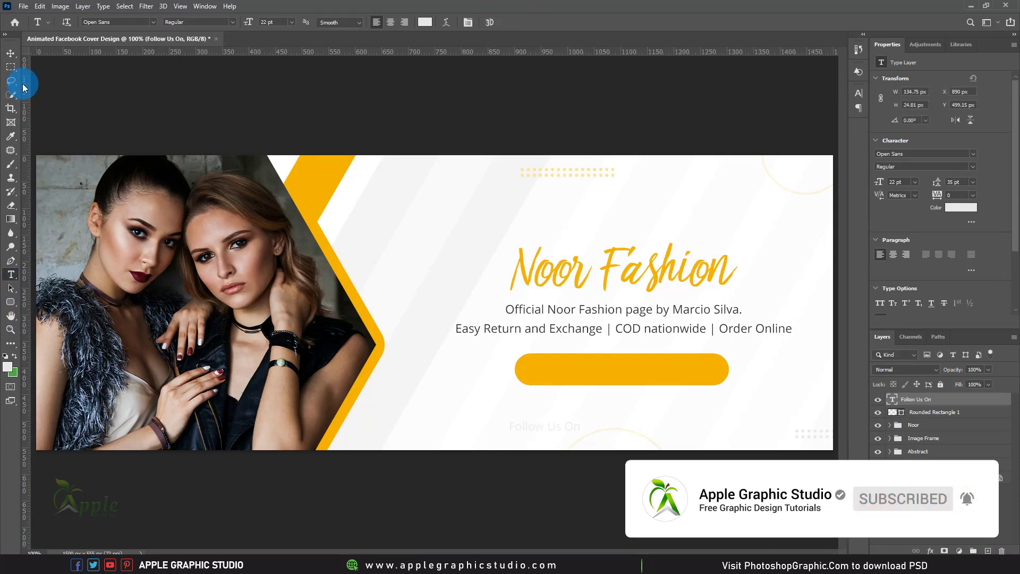
left_click(11, 53)
mouse_move(557, 321)
left_mouse_down()
mouse_move(633, 269)
mouse_move(632, 259)
left_mouse_up()
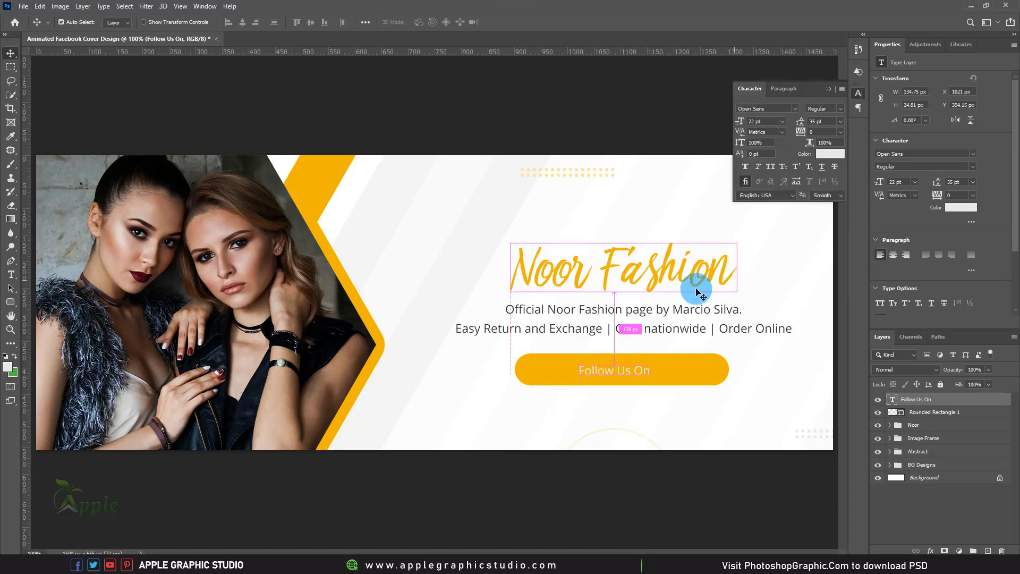
Enlarge the button text to about 118% and centre the button under the Noor heading
key("ctrl+t")
left_click_drag(650, 376, 659, 378)
left_click(526, 23)
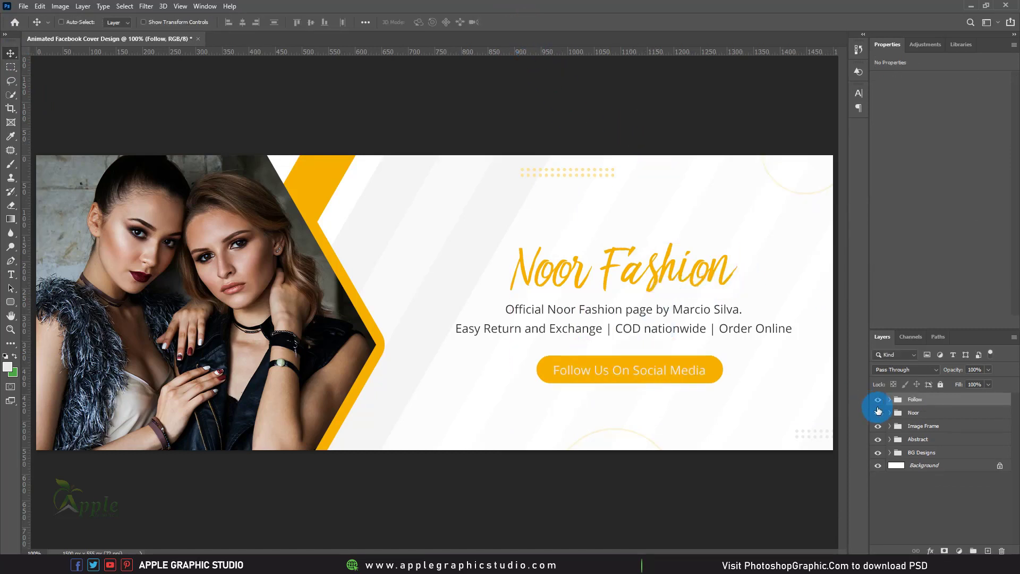
left_click(919, 412, "ctrl")
left_click(253, 22)
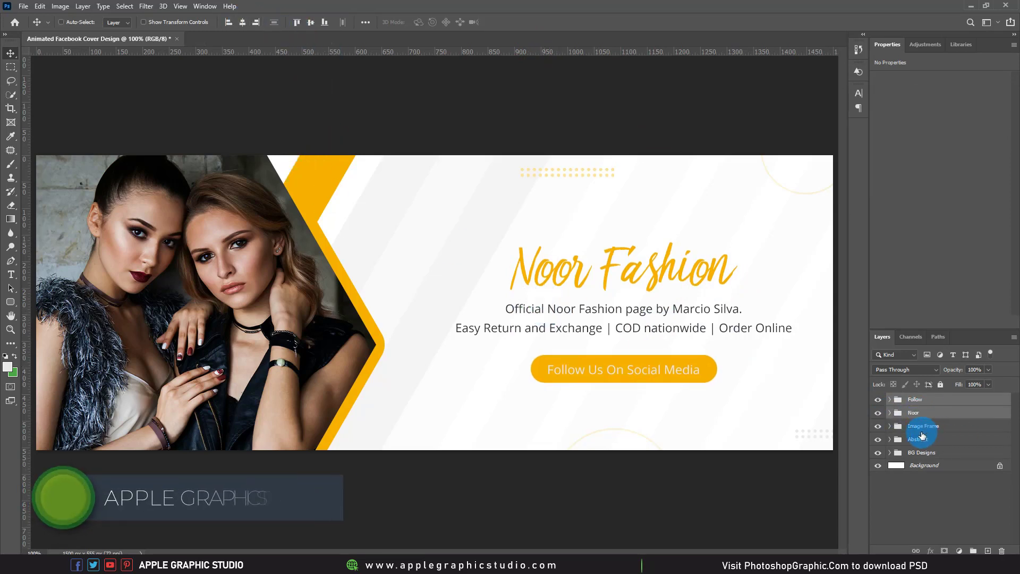
key("Up")
key("Up")
key("Up")
key("Up")
key("Up")
key("Up")
key("Down")
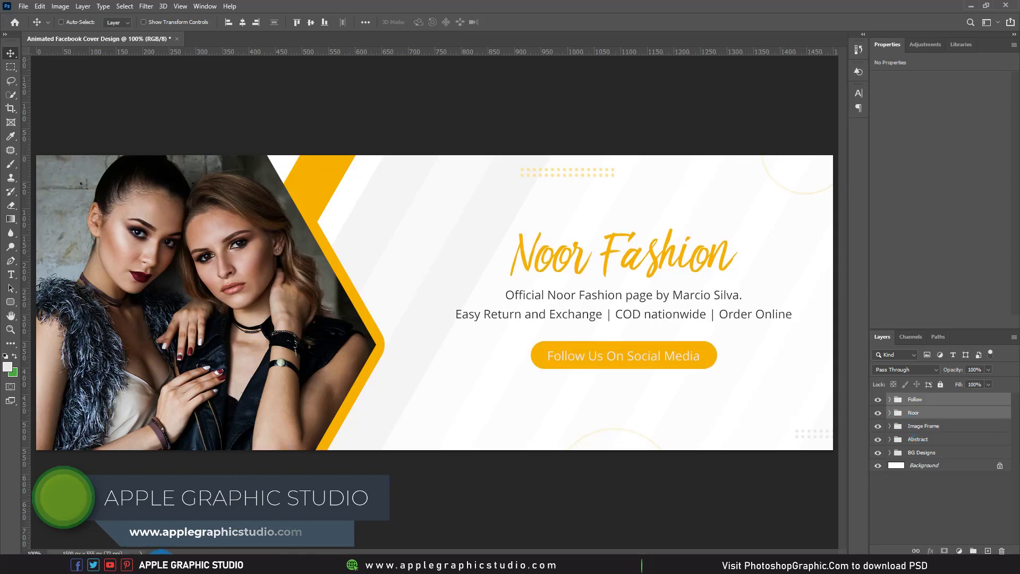
Drag the Social Icons file from File Explorer onto the cover
left_click(144, 564)
left_click_drag(290, 122, 75, 550)
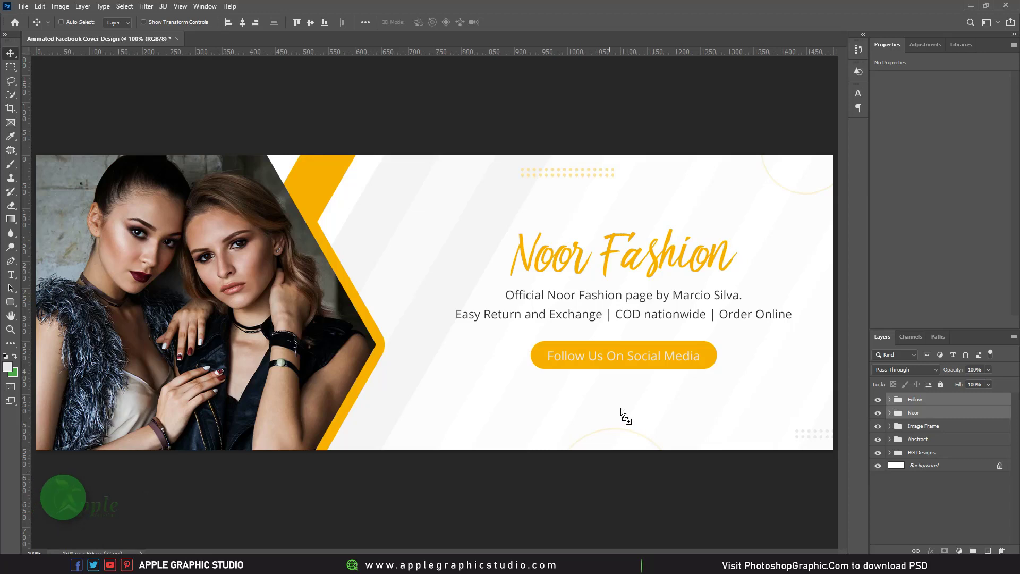
left_click_drag(63, 497, 633, 405)
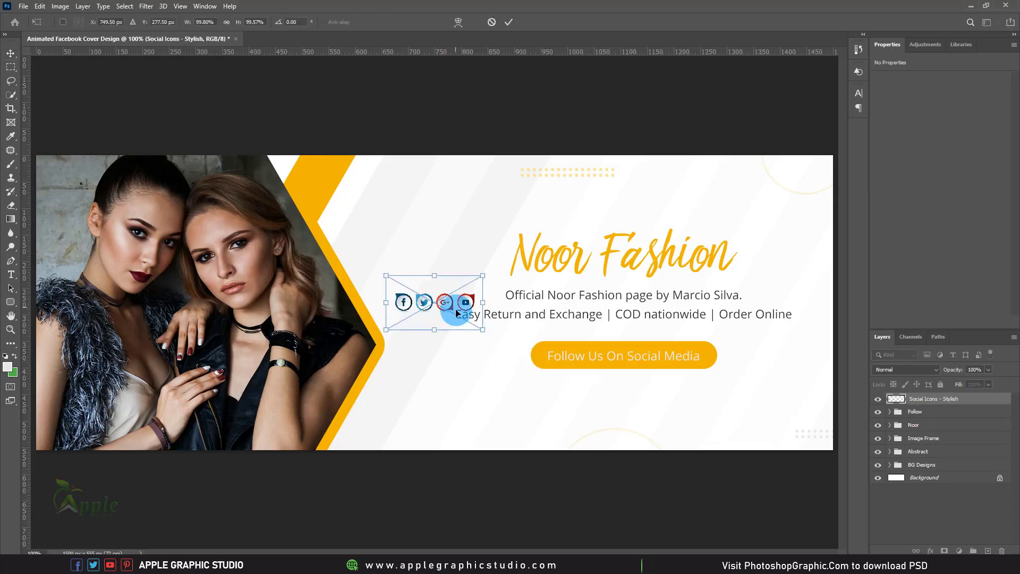
Move the social icons under the Follow button, into its group, and center them horizontally
left_click_drag(456, 303, 657, 395)
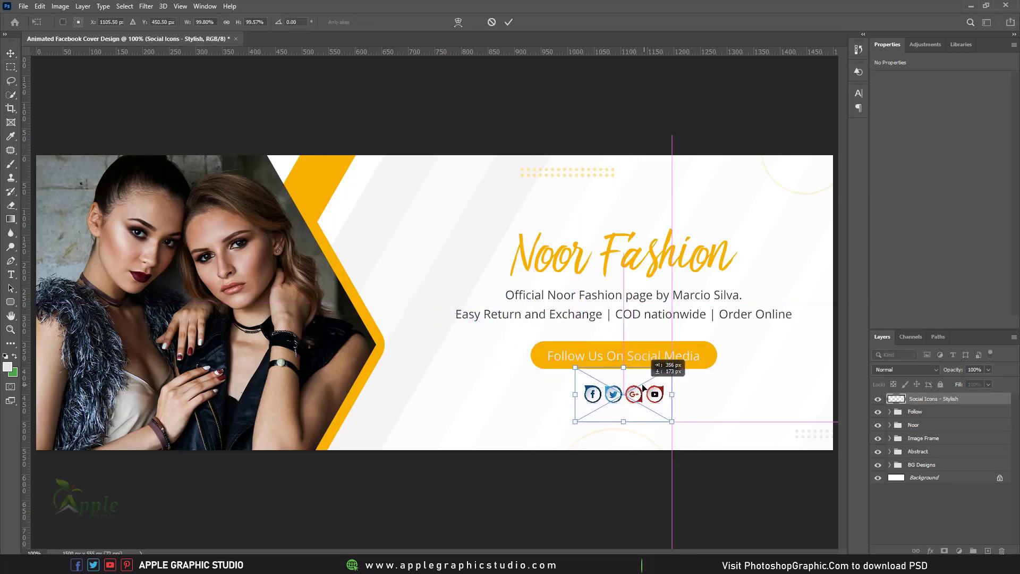
left_click(510, 24)
left_click(895, 383)
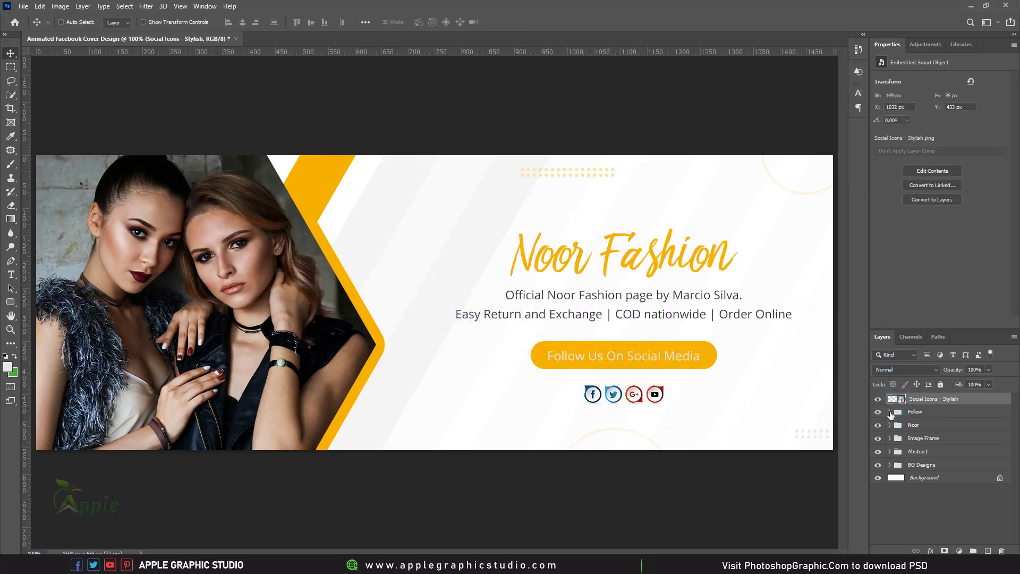
left_click(890, 412)
left_click_drag(895, 401, 927, 419)
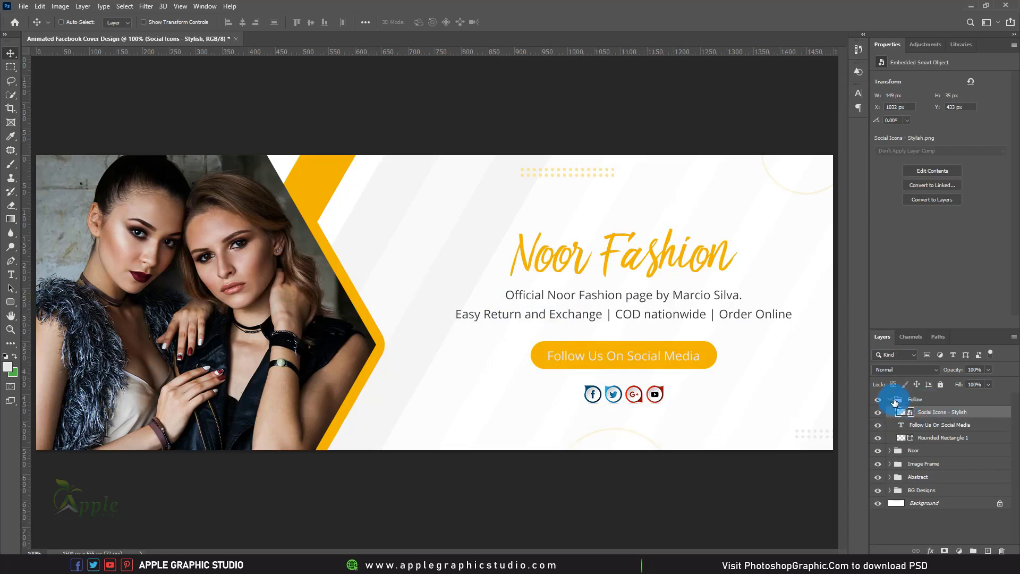
left_click(937, 424, "ctrl")
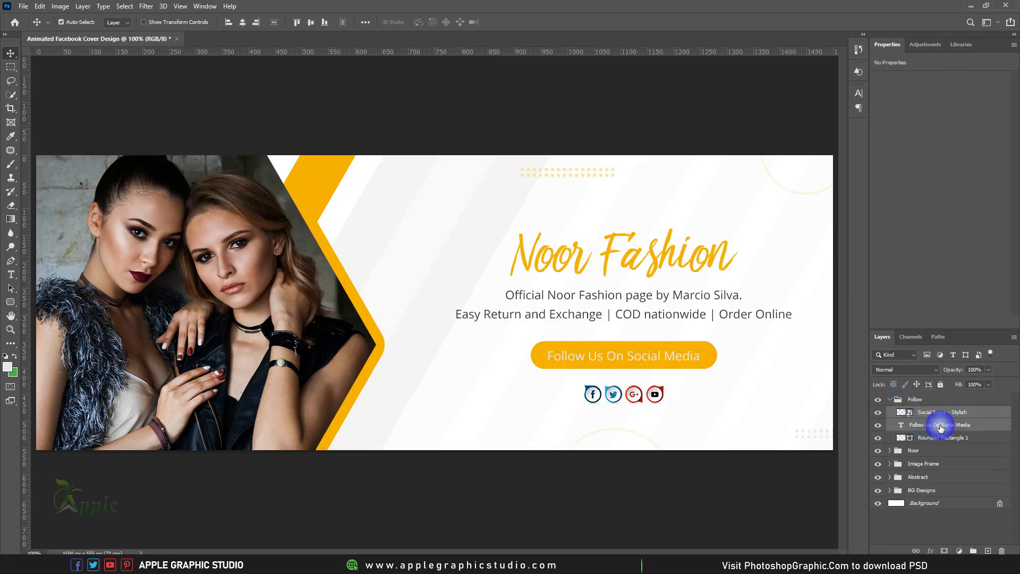
left_click(242, 22)
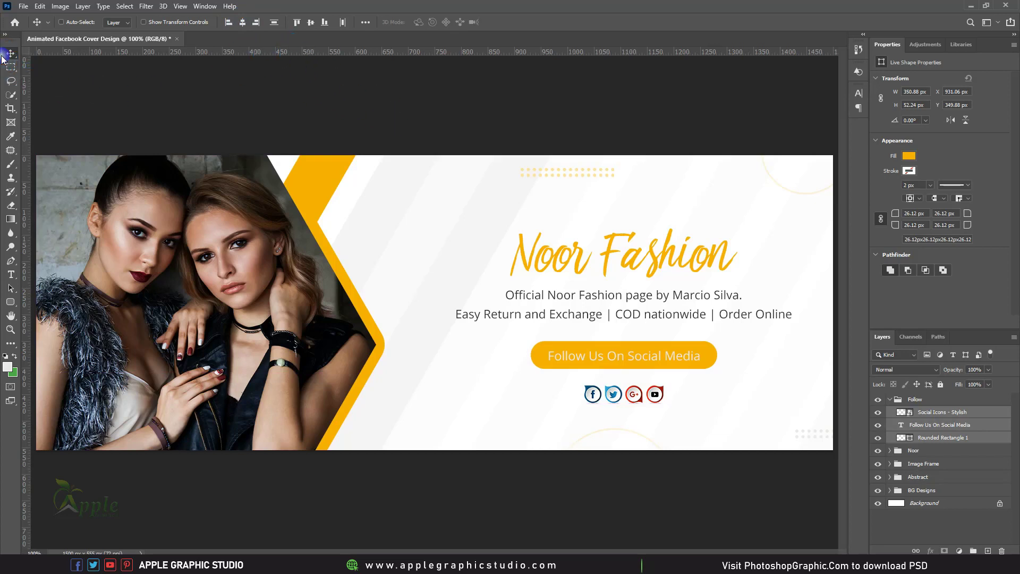
Shift the Ellipse 1 decorative circle left along the bottom of the cover
left_click(891, 400)
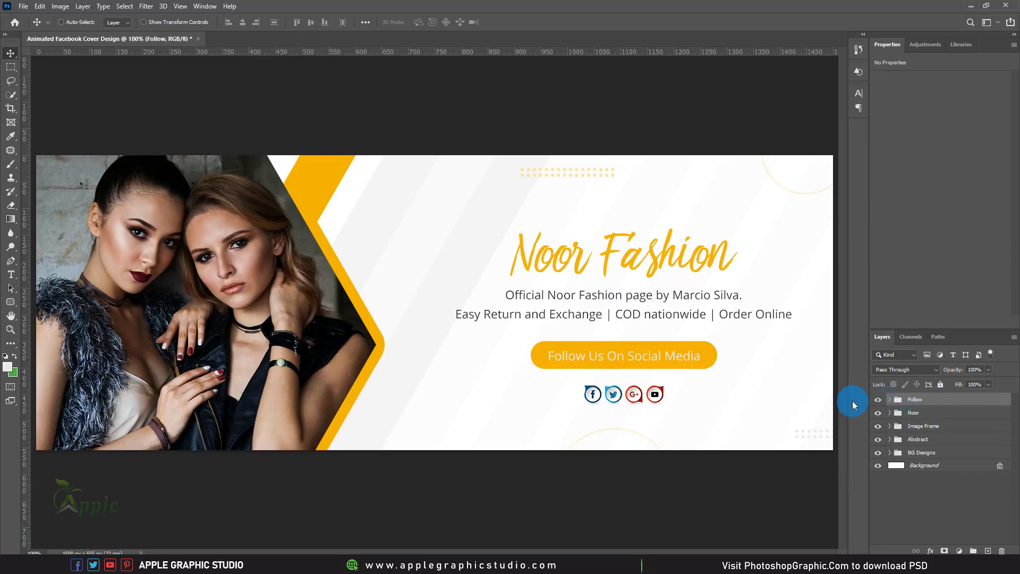
right_click(638, 436)
left_click(671, 449)
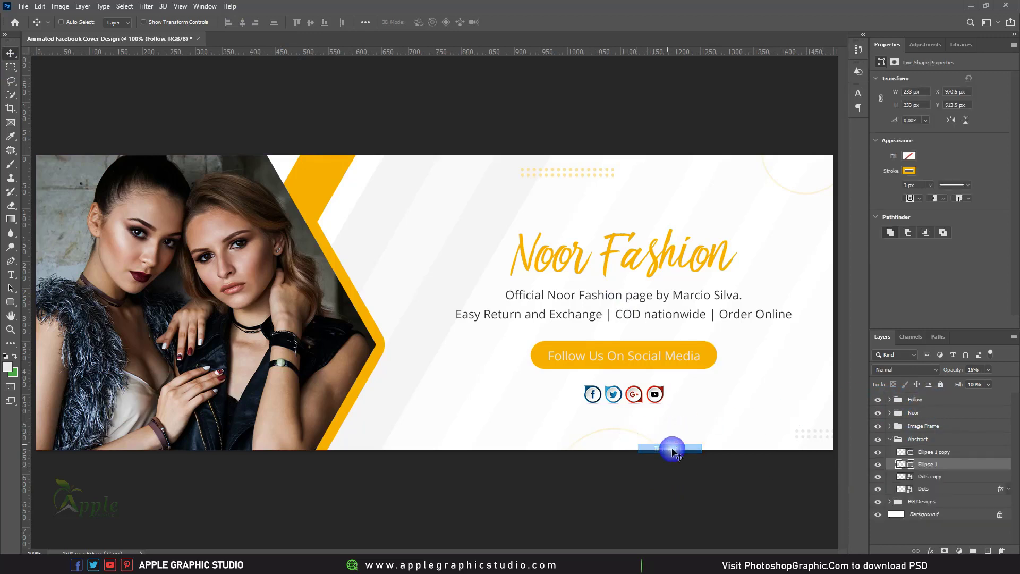
left_click_drag(671, 446, 526, 436)
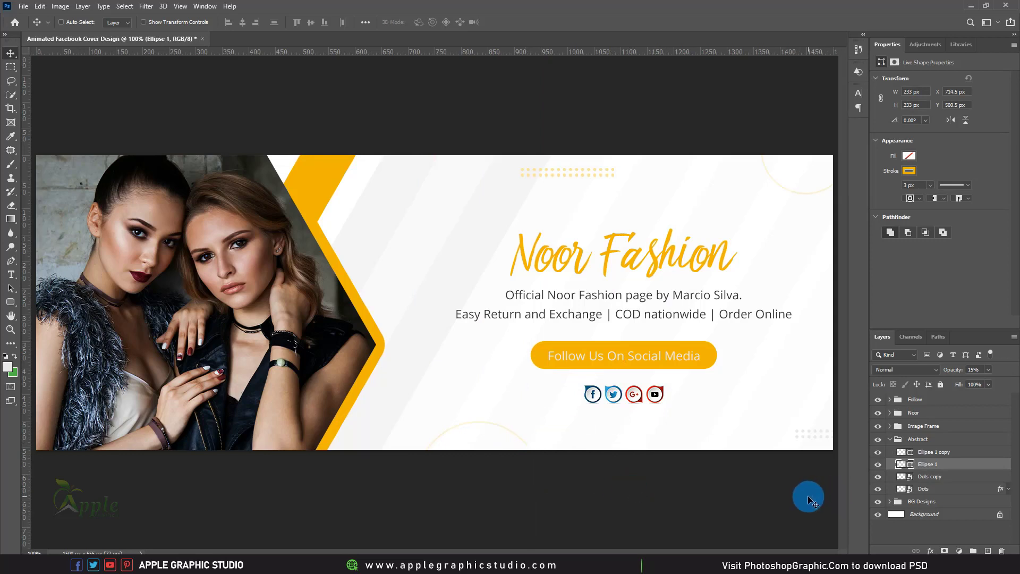
key("ctrl")
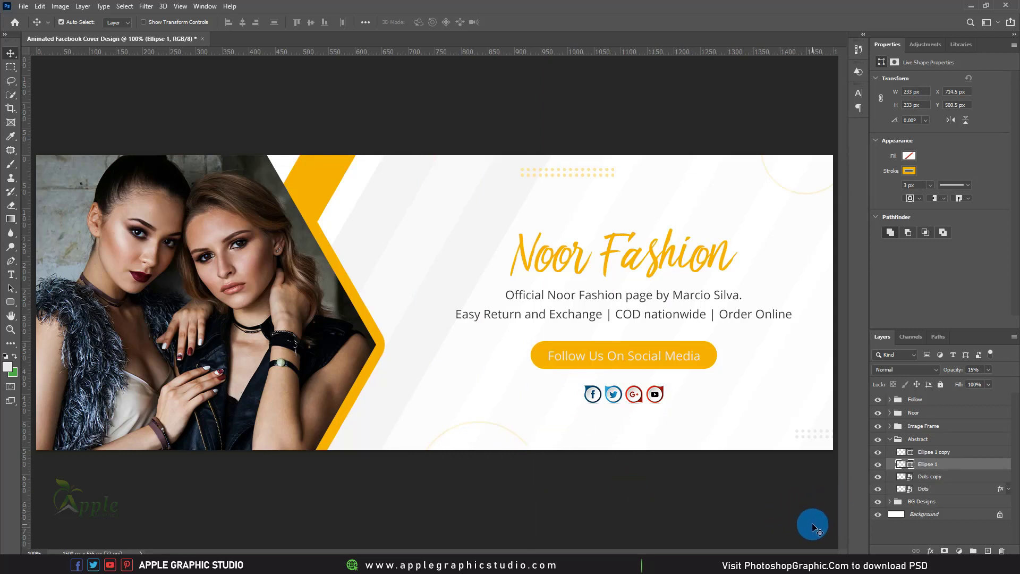
left_click(893, 441)
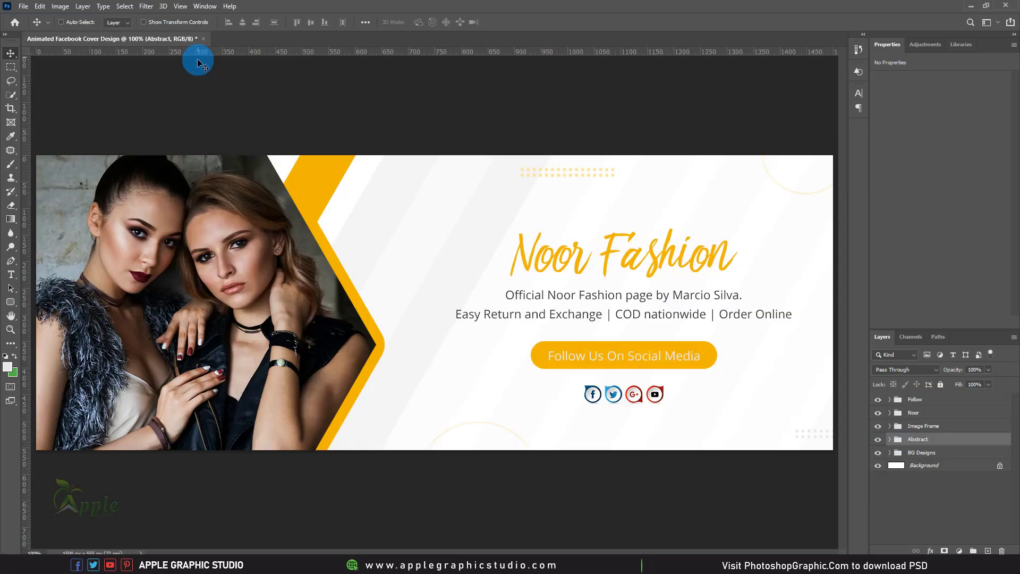
Create a video timeline for the layers and hide the Follow and Noor groups
left_click(201, 5)
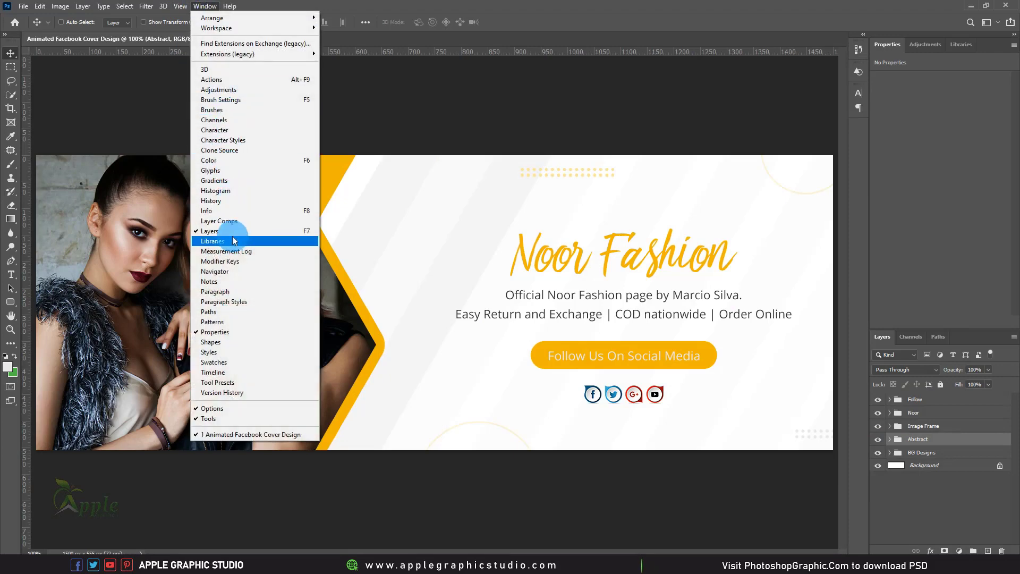
left_click(231, 373)
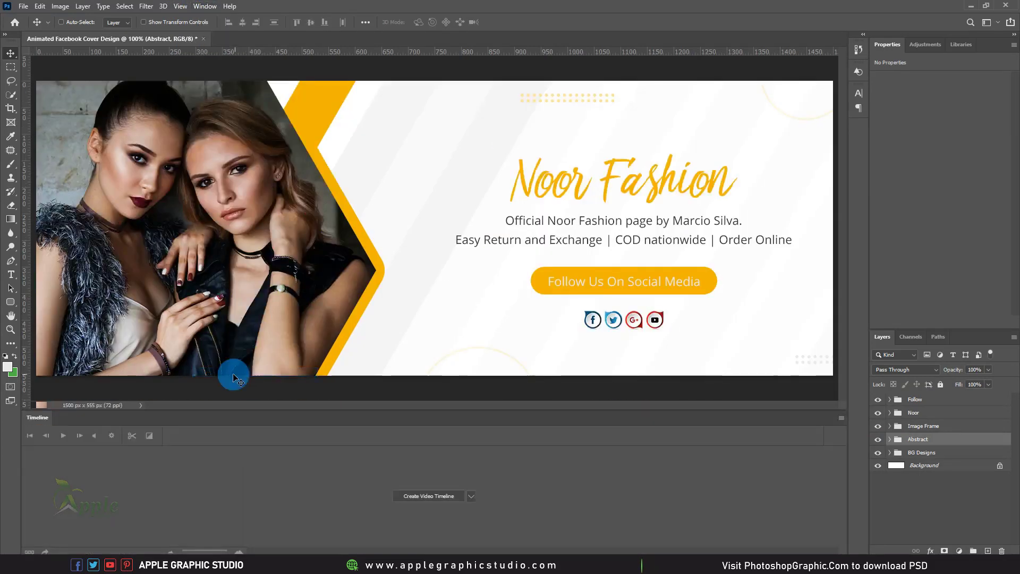
left_click(425, 497)
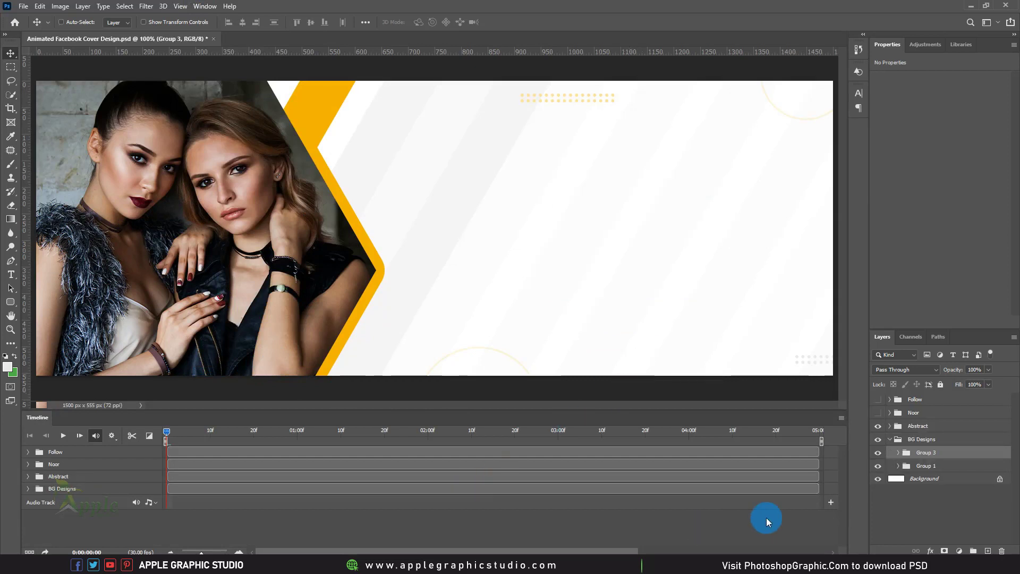
left_click(899, 452)
left_click(925, 469)
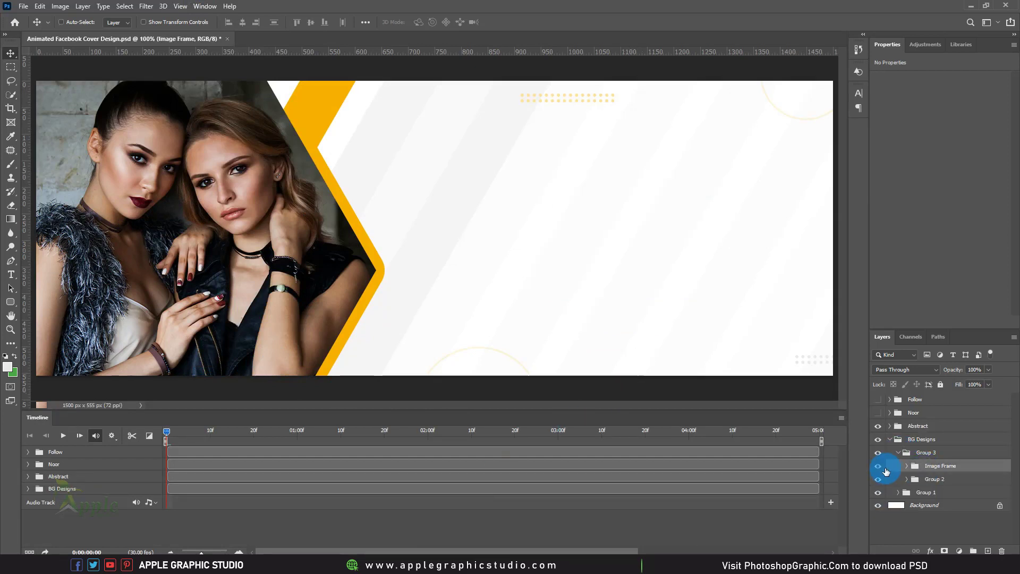
left_click(883, 468)
left_click(878, 466)
Duplicate the polygon, clip the photo to it, and group the photo with the polygon copy
left_click(909, 466)
left_click(952, 490)
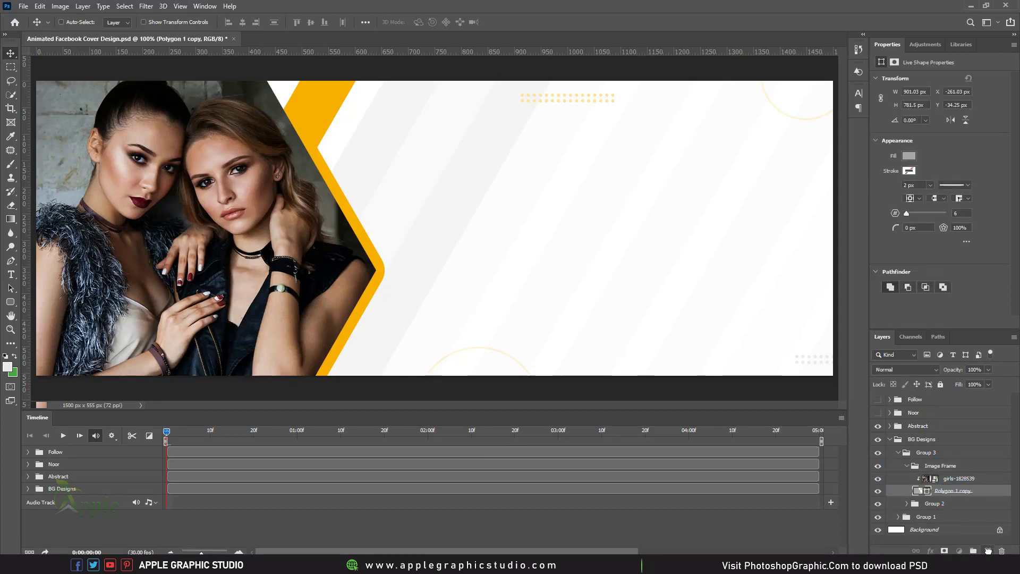
left_click_drag(952, 490, 989, 551)
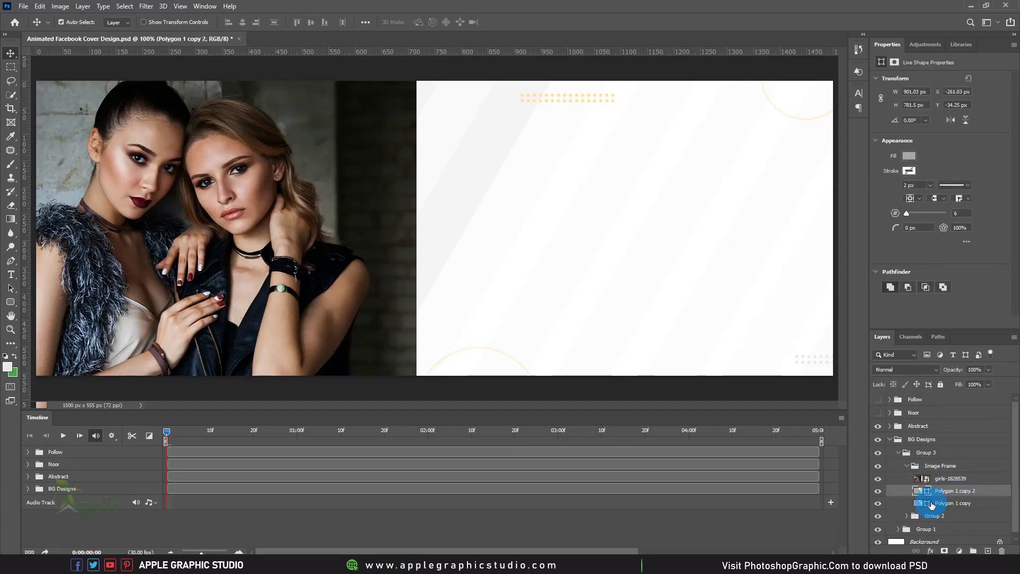
left_click(946, 478)
right_click(946, 478)
left_click(898, 256)
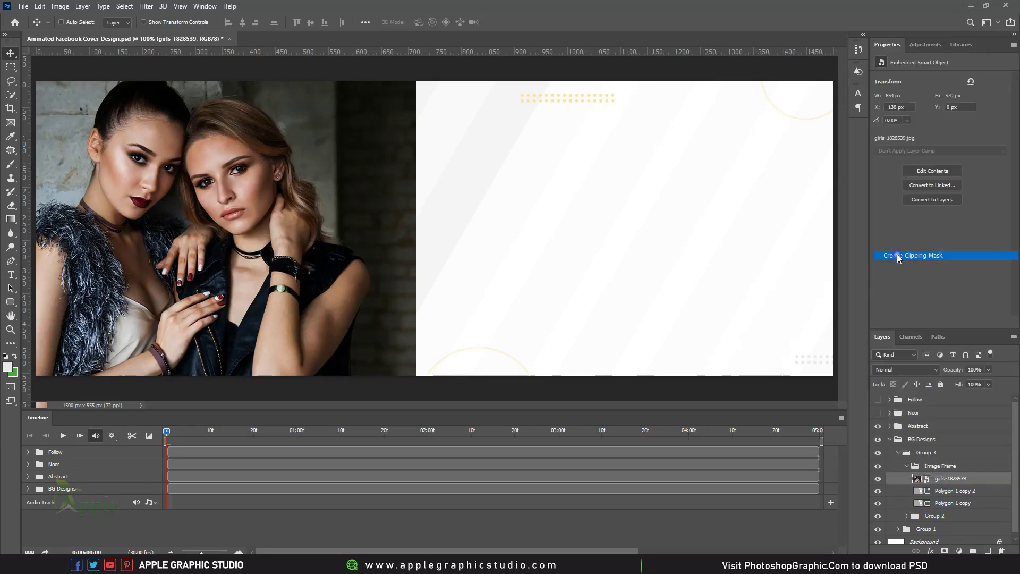
left_click(925, 494)
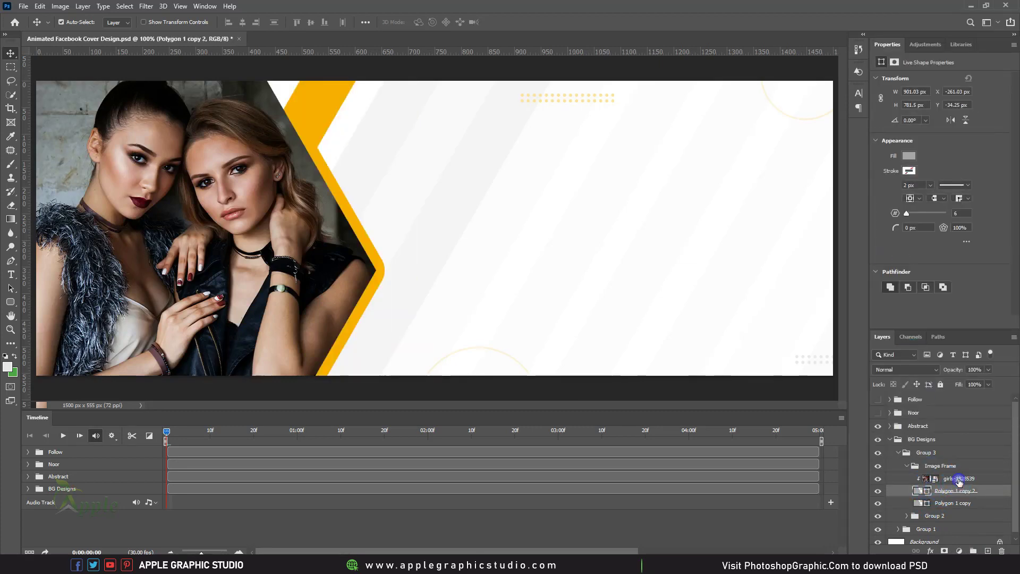
left_click(960, 478, "shift")
left_click(973, 552)
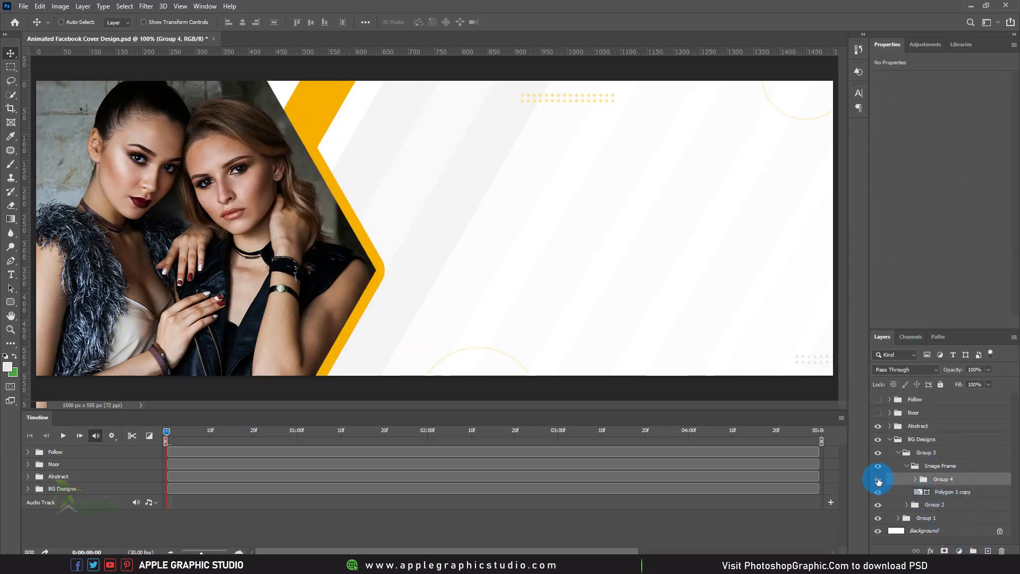
left_click(879, 481)
Make the polygon frame shape's fill white by sampling it from the canvas
double_click(919, 492)
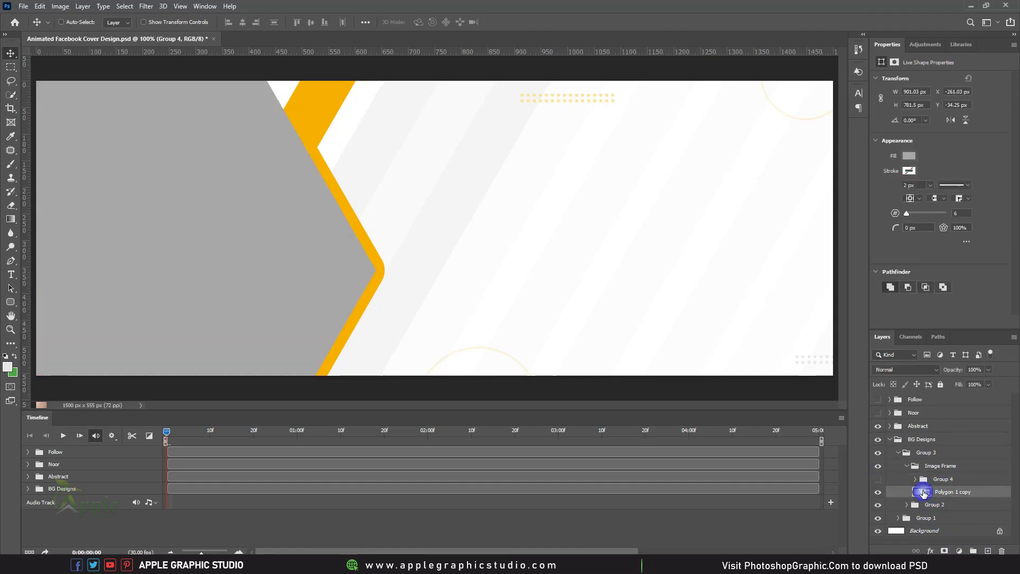
left_click(543, 232)
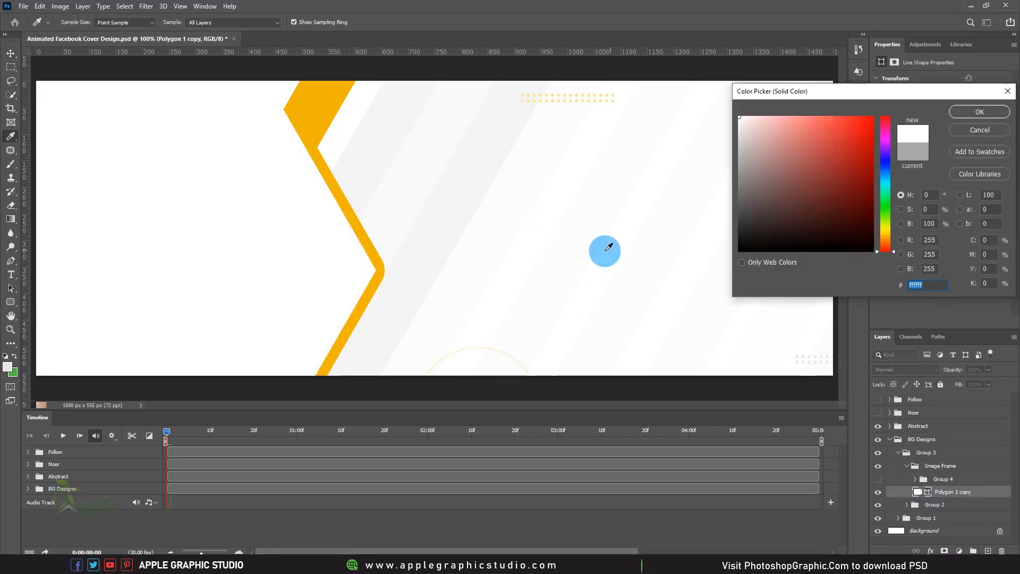
left_click(974, 112)
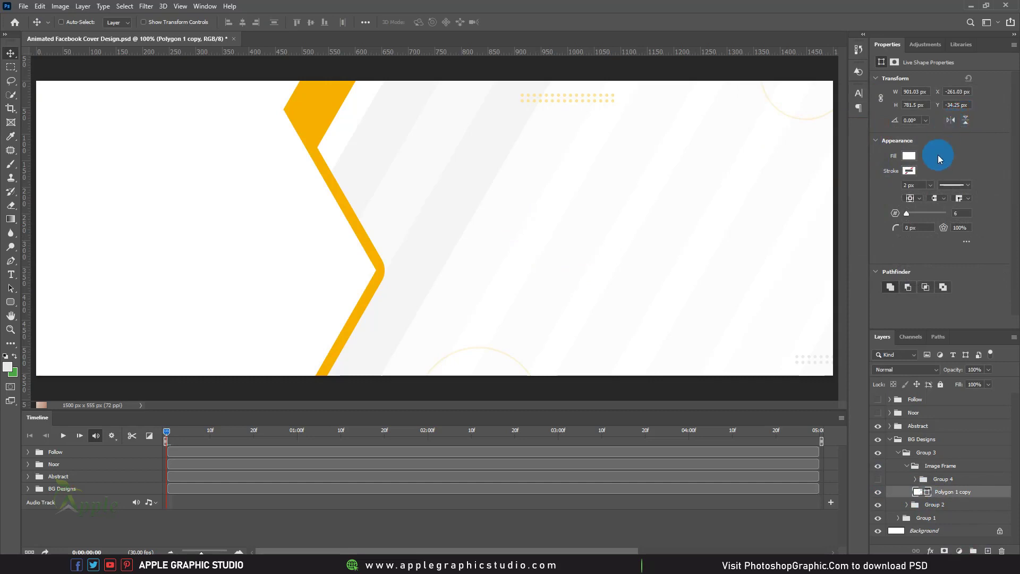
left_click(901, 219)
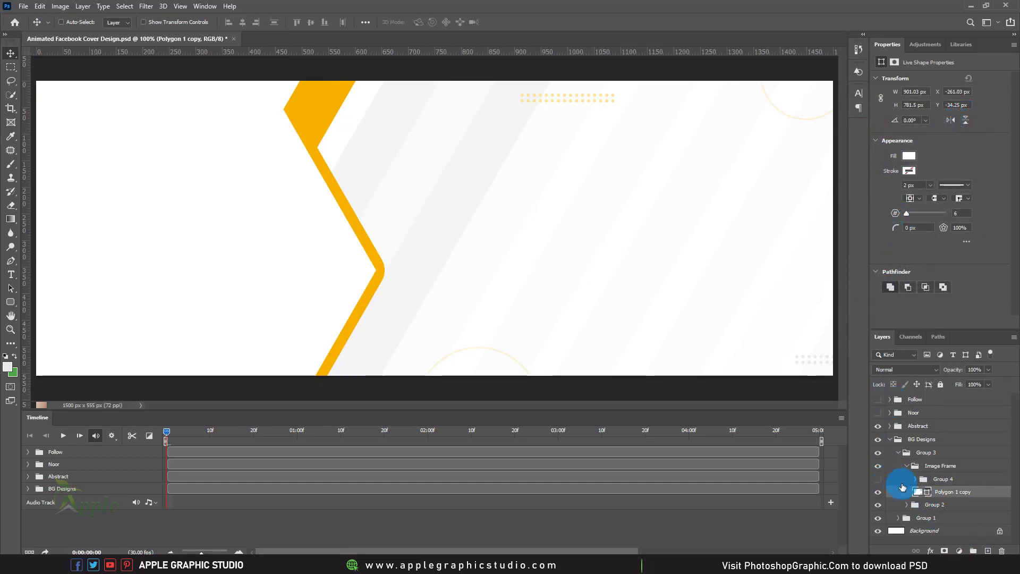
Convert the Group 4 photo group to a smart object and rename the frame shape BG
left_click(878, 480)
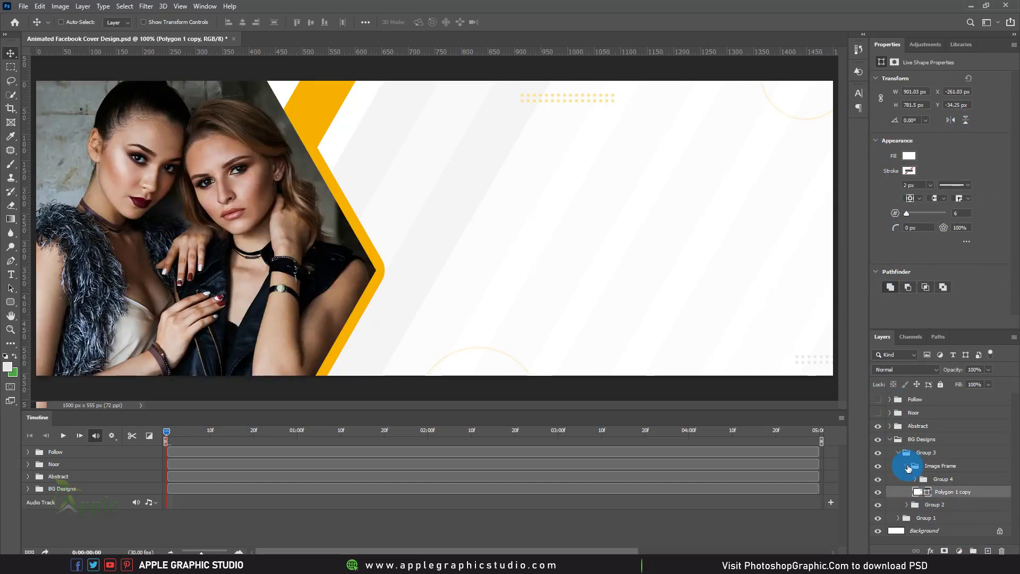
left_click(964, 479)
right_click(965, 478)
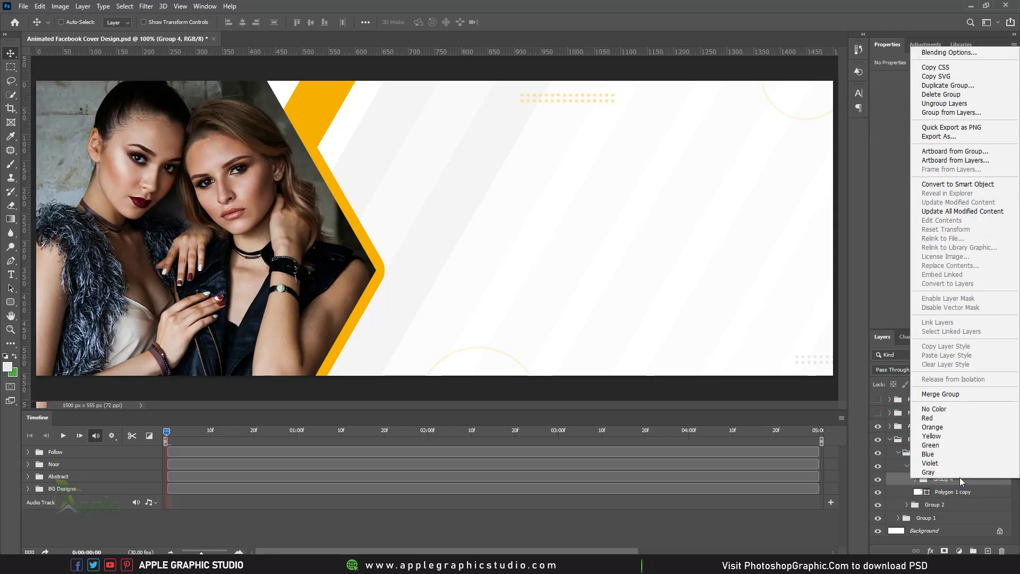
left_click(959, 184)
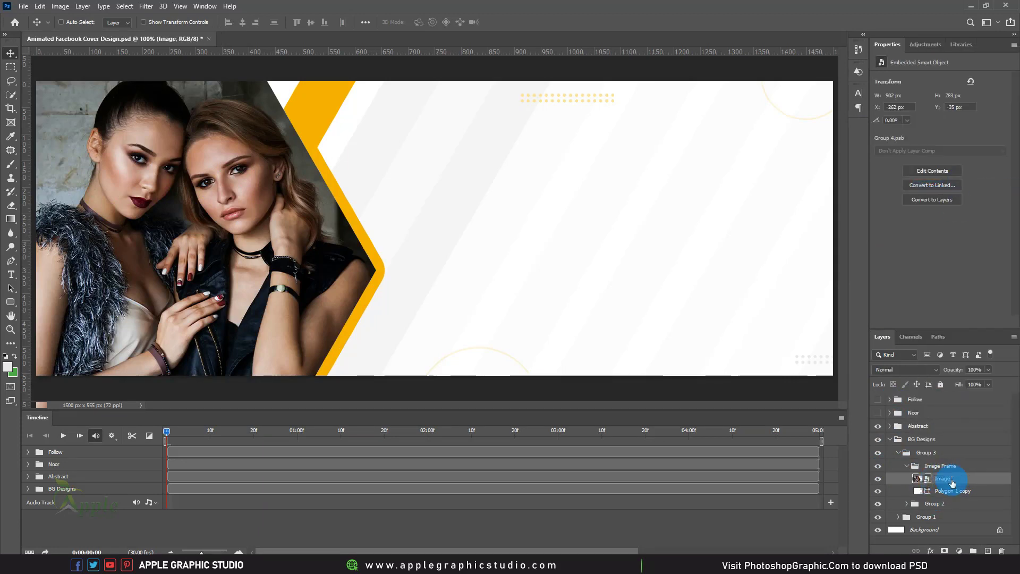
left_click(955, 478)
type("Image")
left_click(955, 492)
double_click(980, 492)
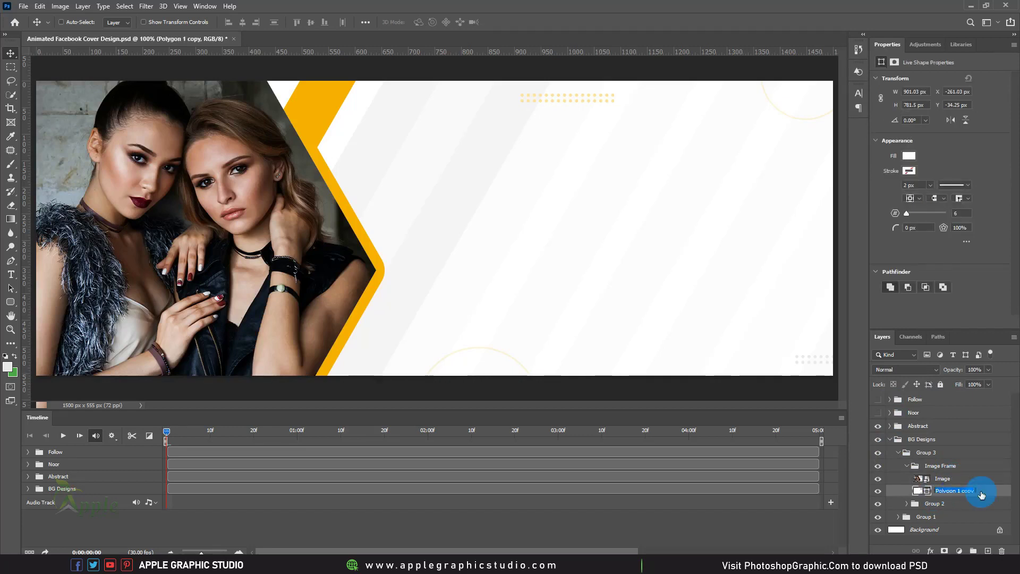
type("BG")
Ungroup Group 3 and tidy the BG Designs and Image Frame groups
left_click(927, 453)
key("ctrl+shift+g")
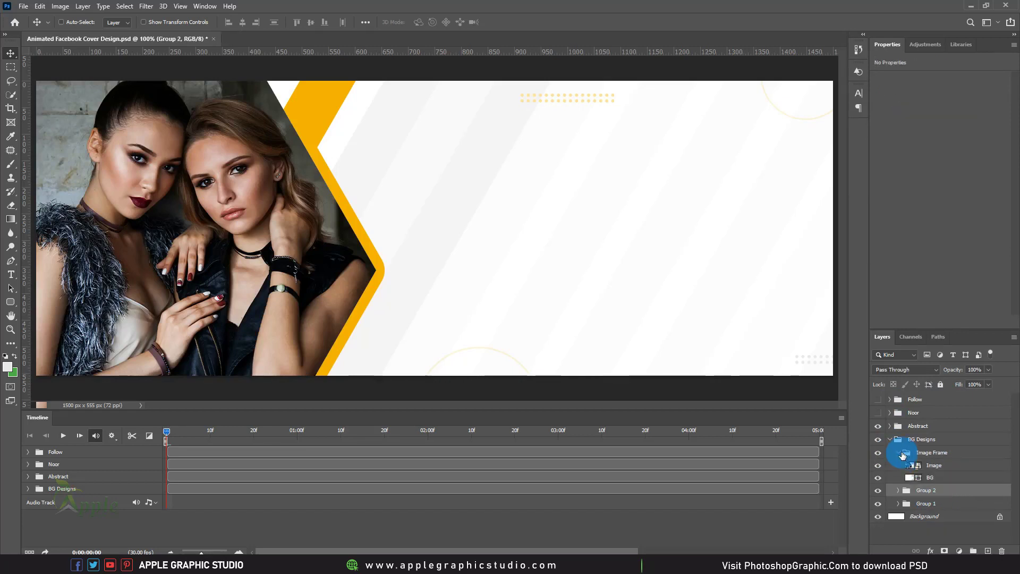
left_click(900, 453)
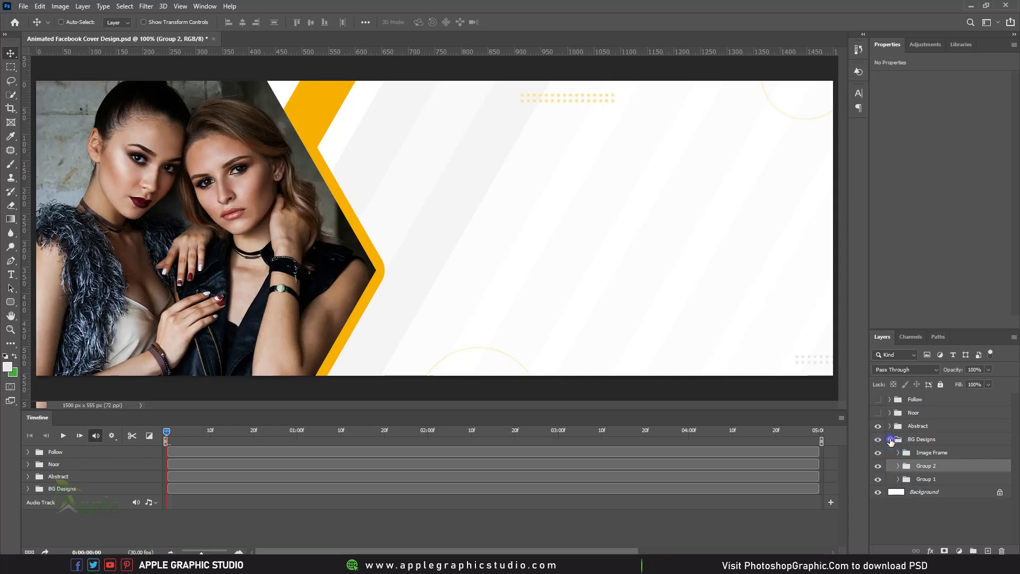
left_click(890, 439)
left_click(890, 439)
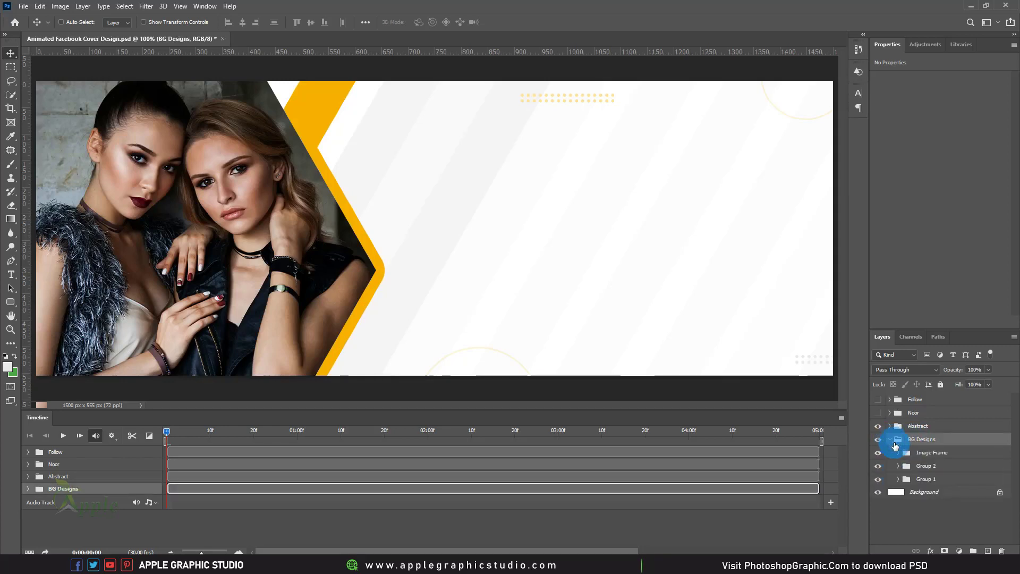
left_click(894, 455)
left_click(897, 455)
Move the Image photo off the left edge and set a starting Transform keyframe
left_click(934, 465)
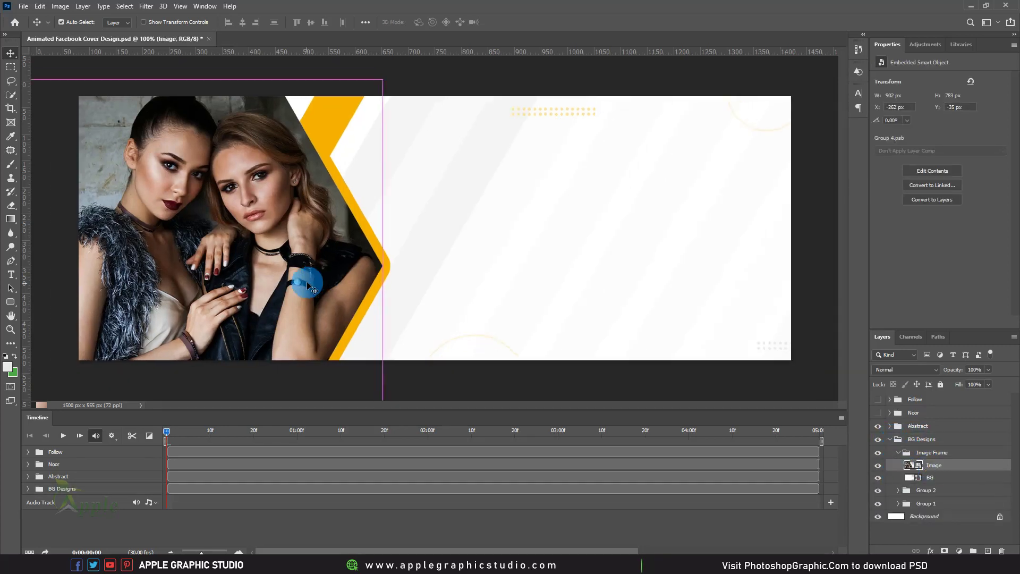
key("ctrl+minus")
left_click_drag(317, 269, 101, 266)
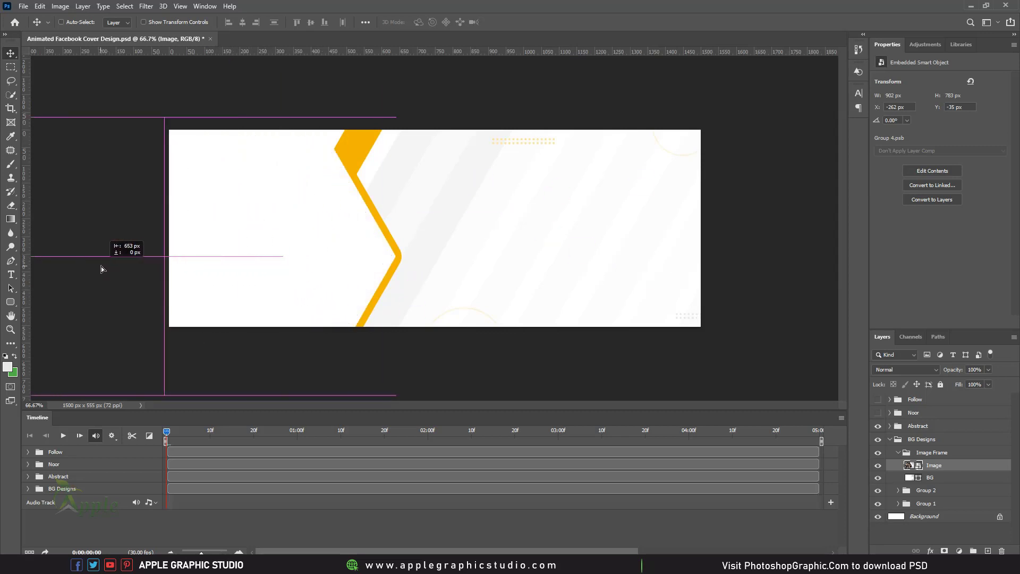
left_click(29, 486)
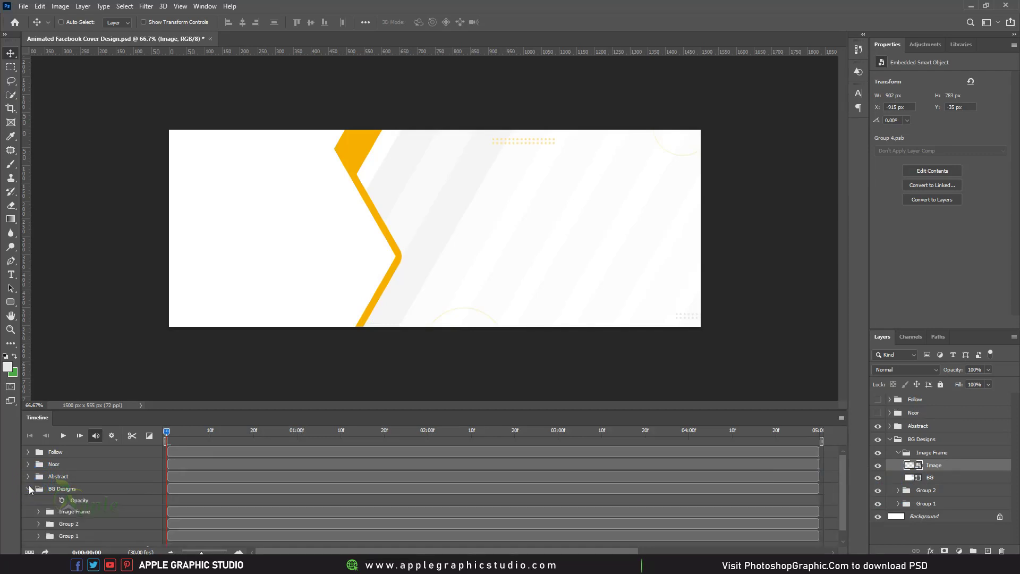
left_click(38, 511)
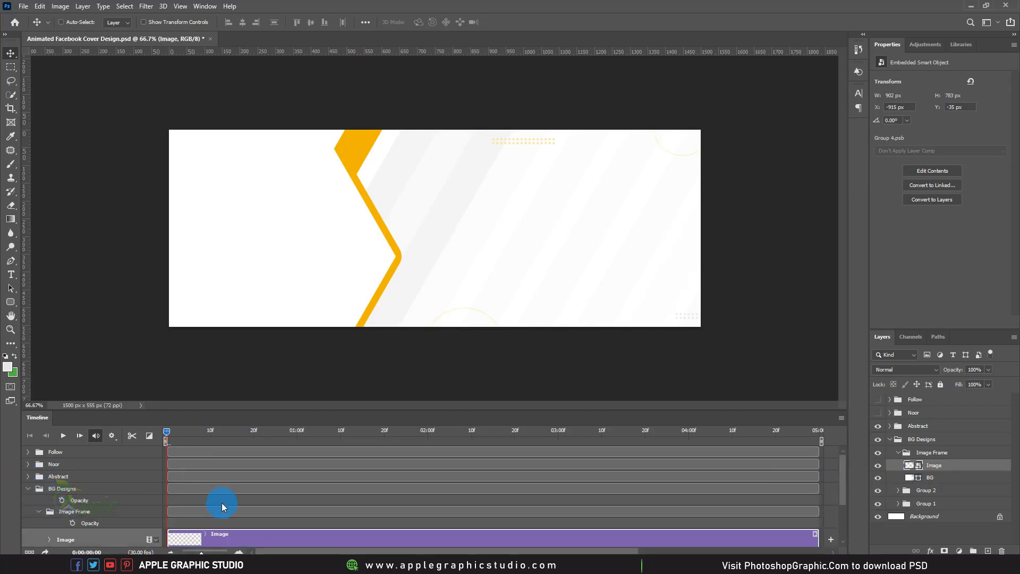
scroll(221, 503, "down", 2)
scroll(222, 508, "down", 1)
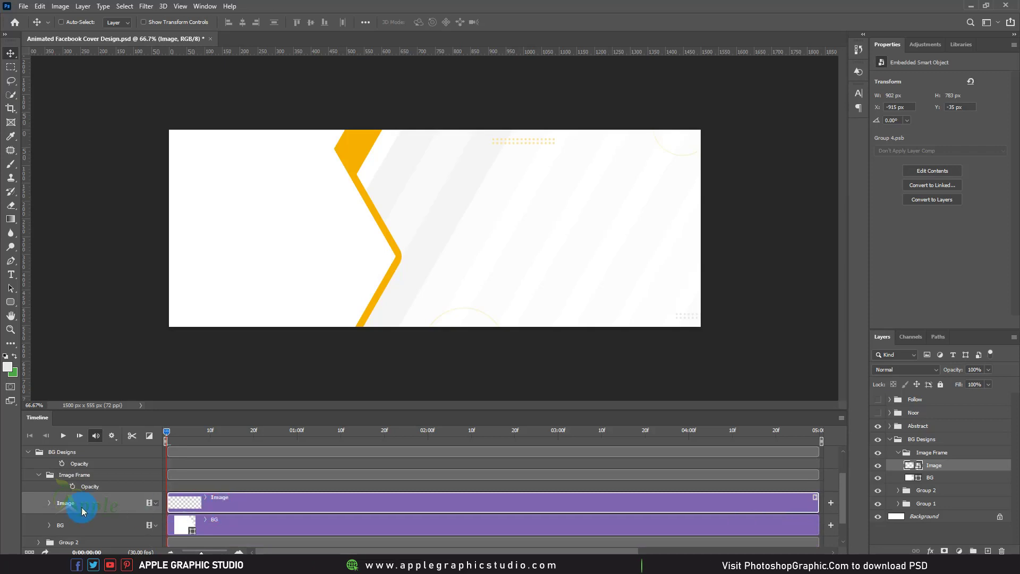
left_click(50, 503)
scroll(204, 512, "down", 1)
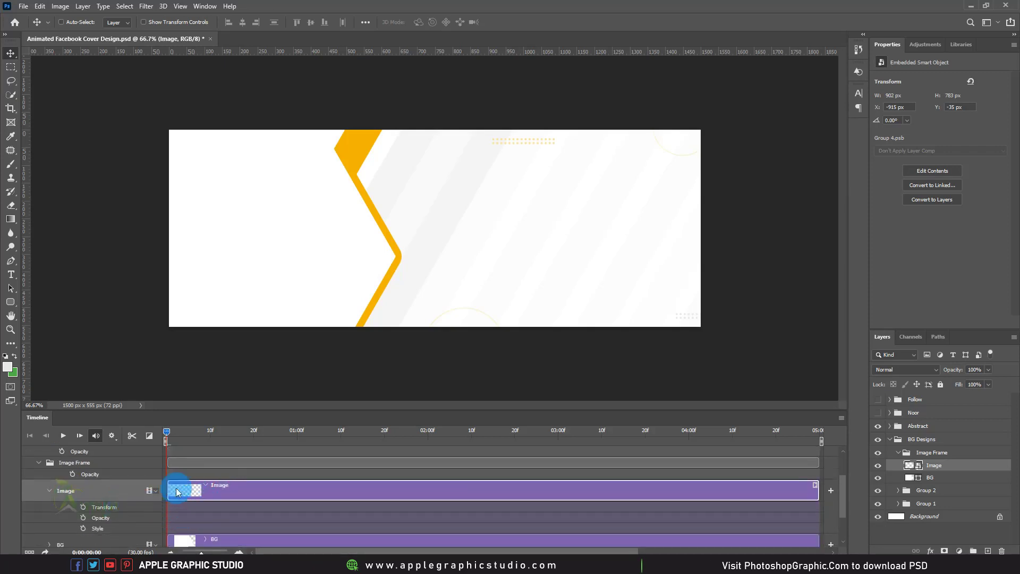
left_click(84, 507)
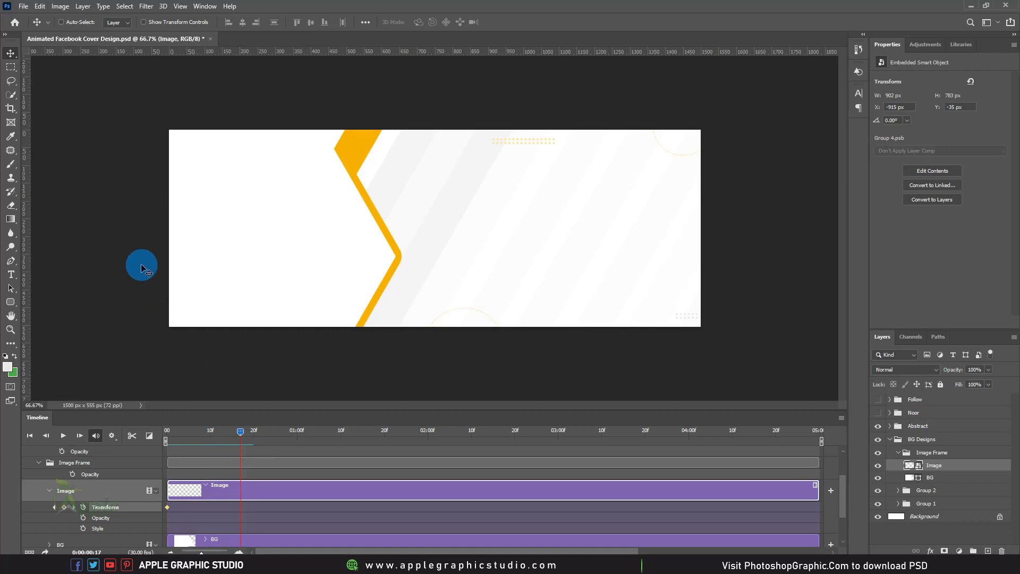
Slide the photo back into its frame at a later time and preview the slide-in
left_click_drag(140, 249, 368, 260)
left_click(347, 456)
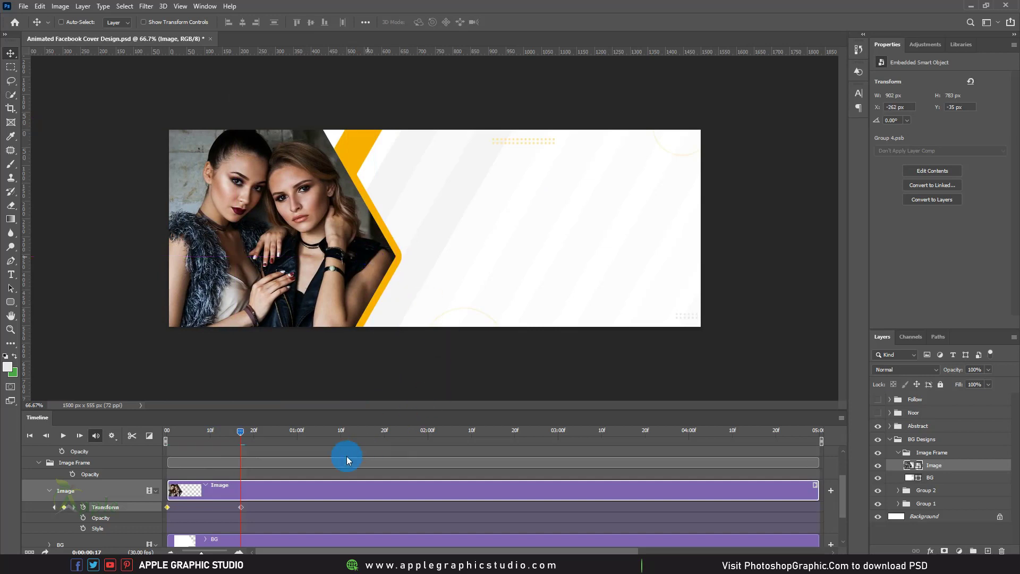
left_click_drag(237, 434, 229, 434)
key("space")
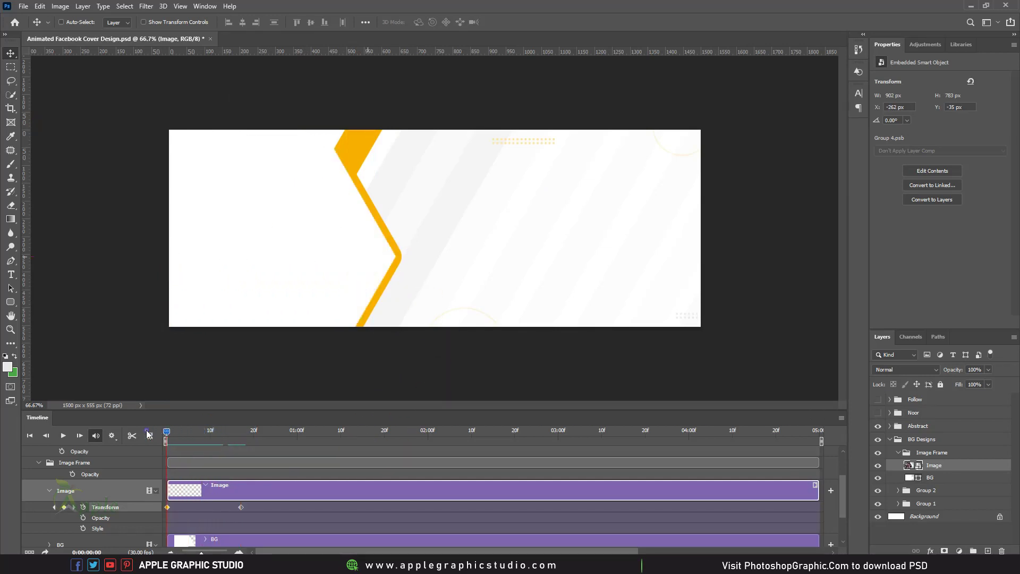
mouse_move(264, 438)
left_mouse_down()
mouse_move(311, 433)
mouse_move(372, 487)
left_mouse_up()
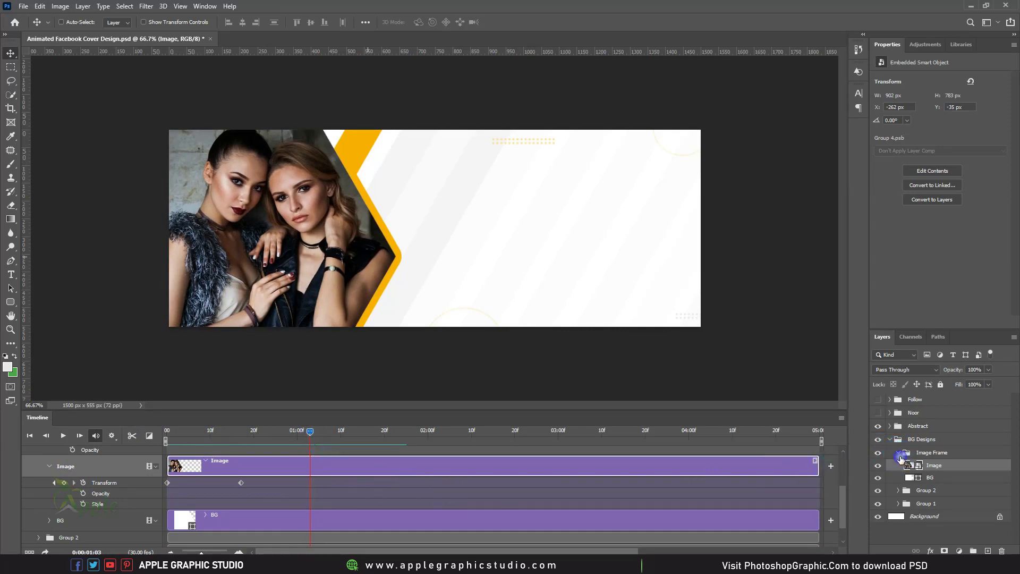
Show the Noor group and move the Noor Fashion heading above the canvas
left_click(898, 452)
left_click(879, 413)
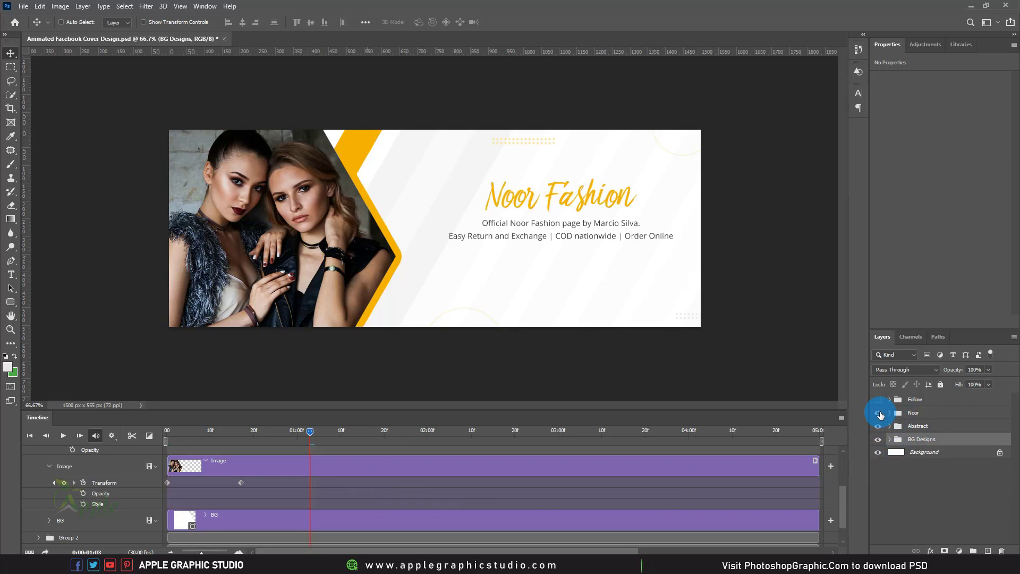
left_click(889, 413)
left_click(912, 428)
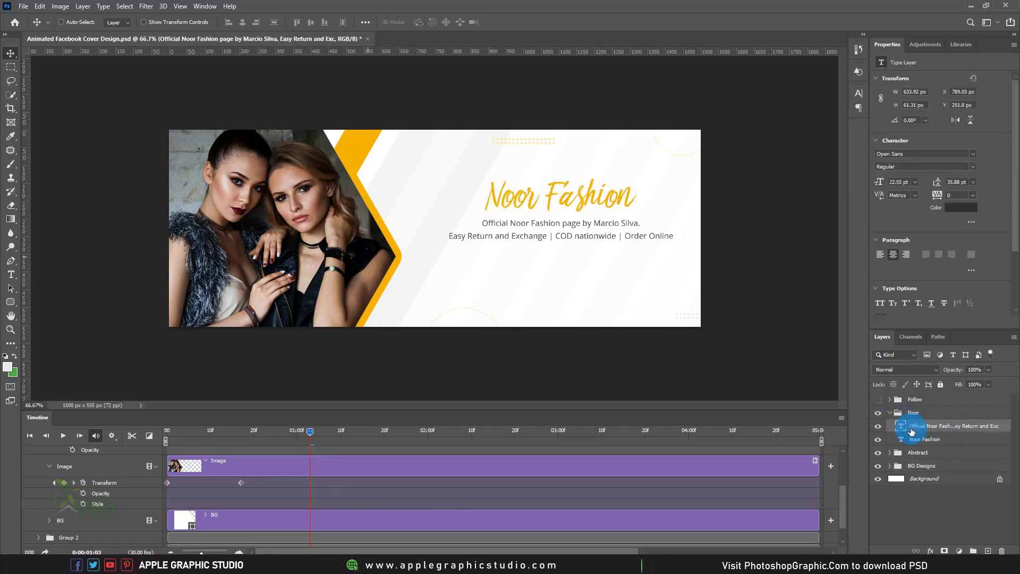
mouse_move(588, 189)
left_mouse_down()
mouse_move(588, 97)
mouse_move(587, 112)
left_mouse_up()
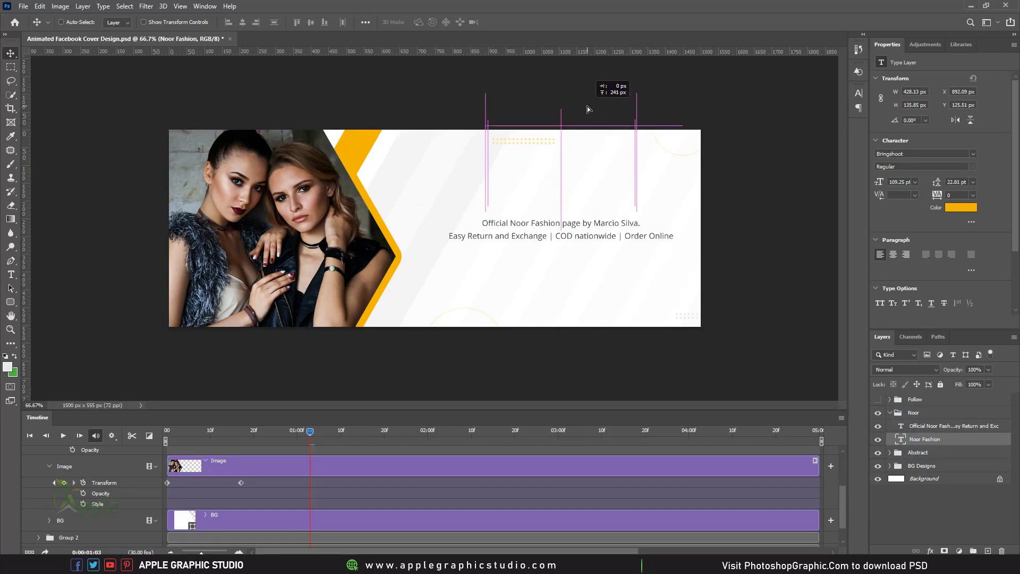
left_click_drag(587, 110, 588, 106)
Move the tagline text off the canvas's right edge
left_click(934, 428)
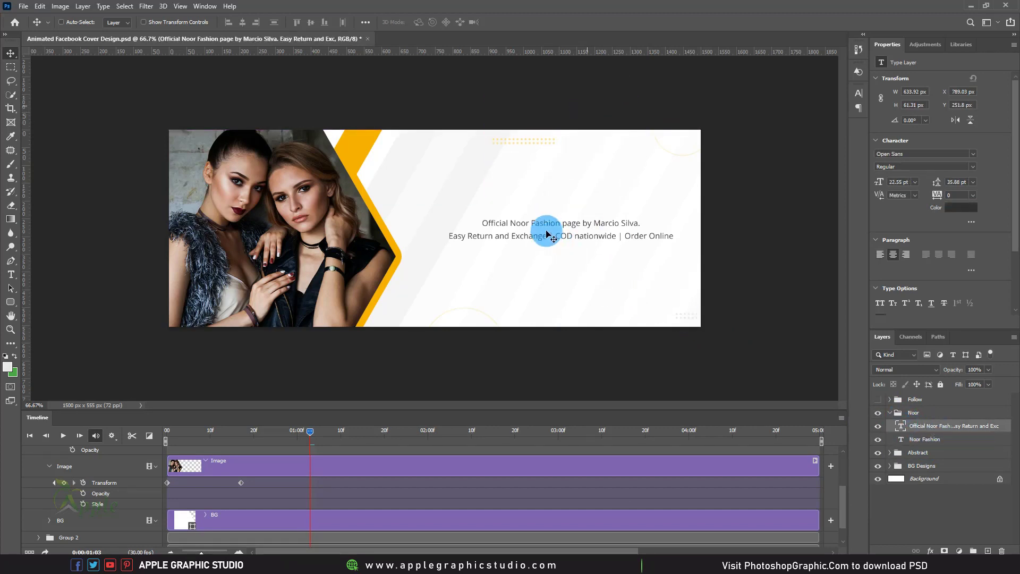
left_click_drag(547, 234, 804, 230)
left_click(922, 441)
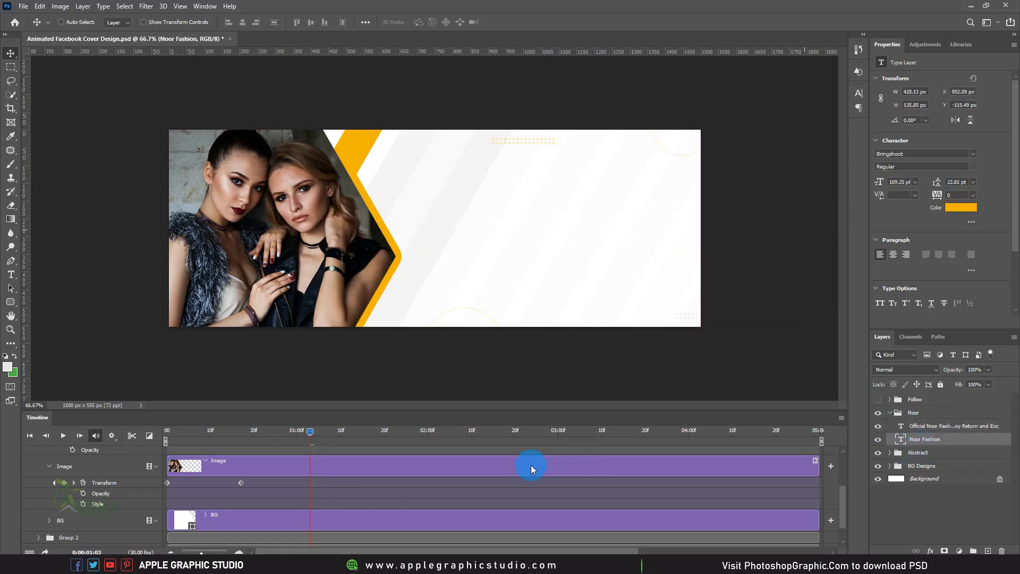
scroll(282, 494, "down", 2)
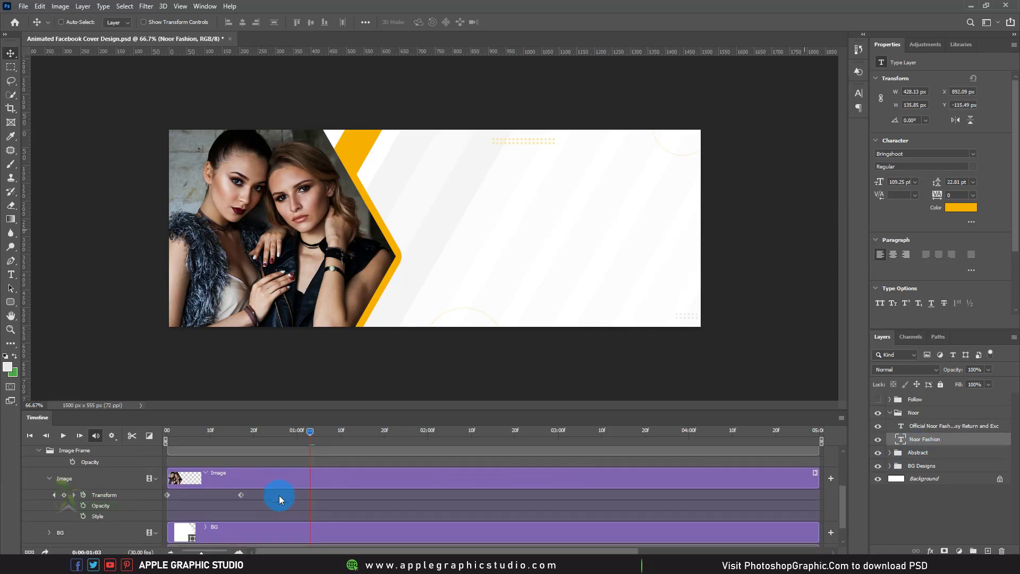
mouse_move(280, 499)
left_mouse_down()
mouse_move(55, 535)
mouse_move(40, 513)
left_mouse_up()
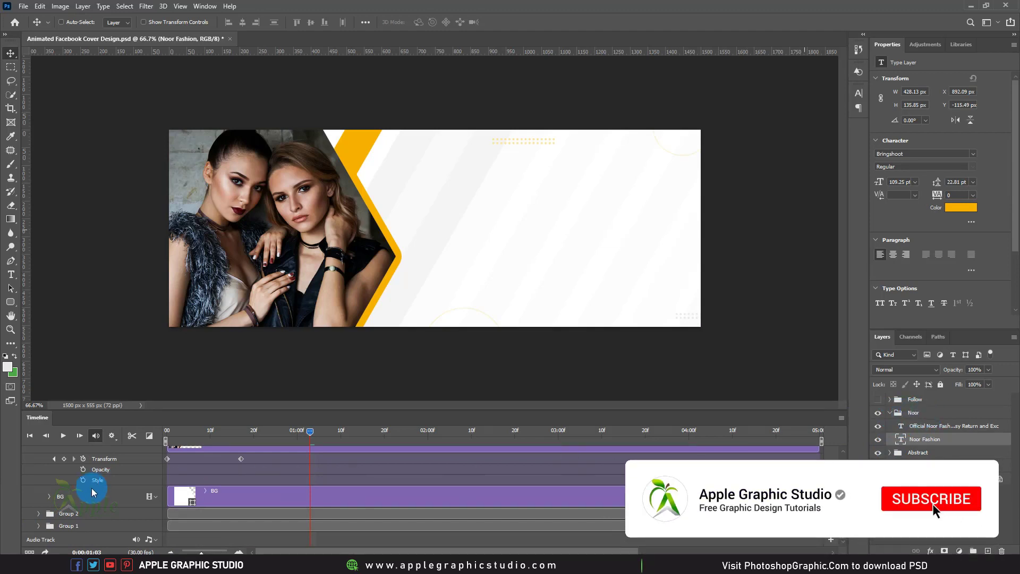
left_click_drag(92, 492, 253, 501)
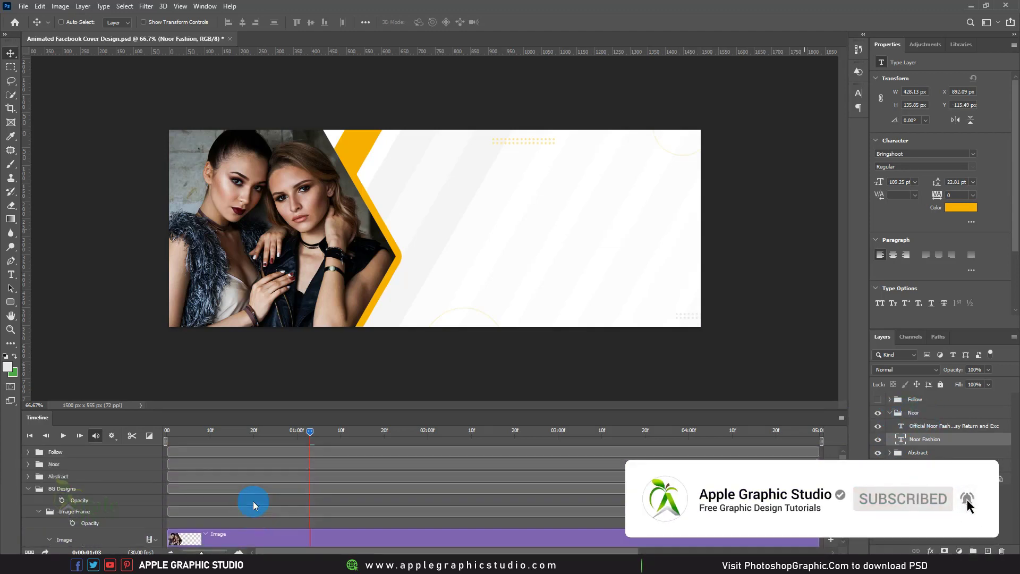
Make the Noor Fashion heading's clip start at one second in the timeline
left_click(28, 488)
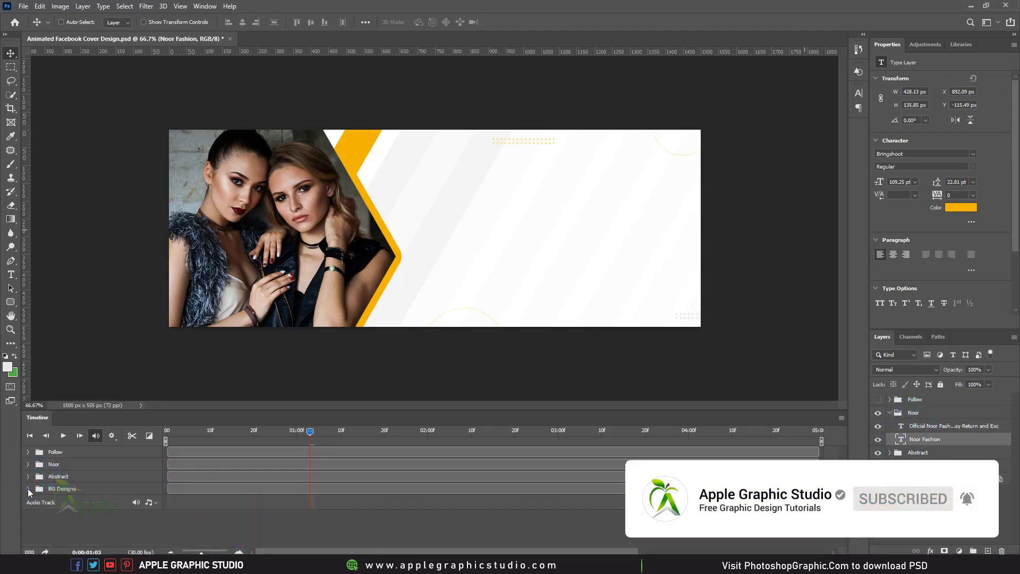
left_click(27, 466)
left_click_drag(178, 487, 257, 500)
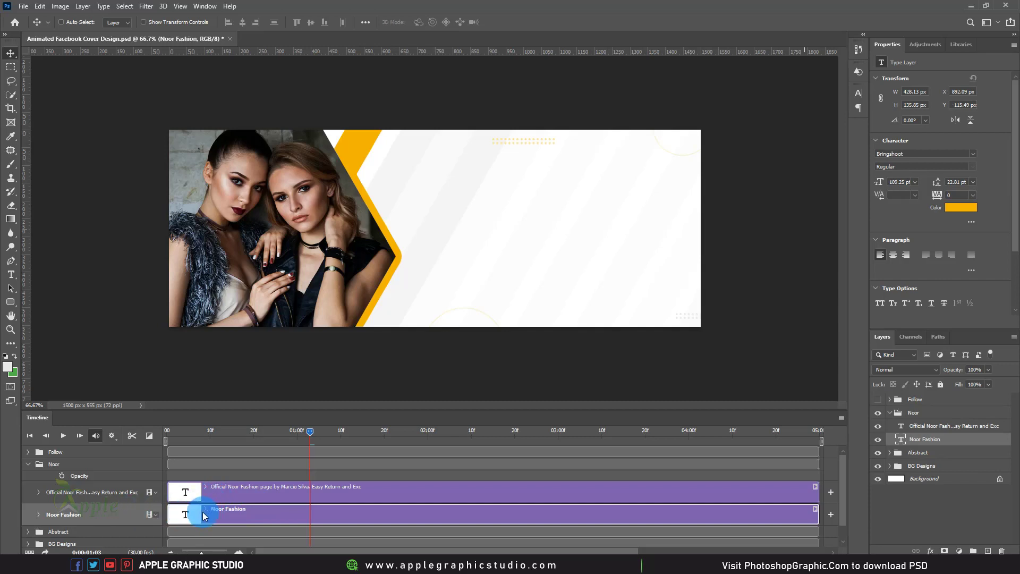
left_click_drag(202, 511, 345, 511)
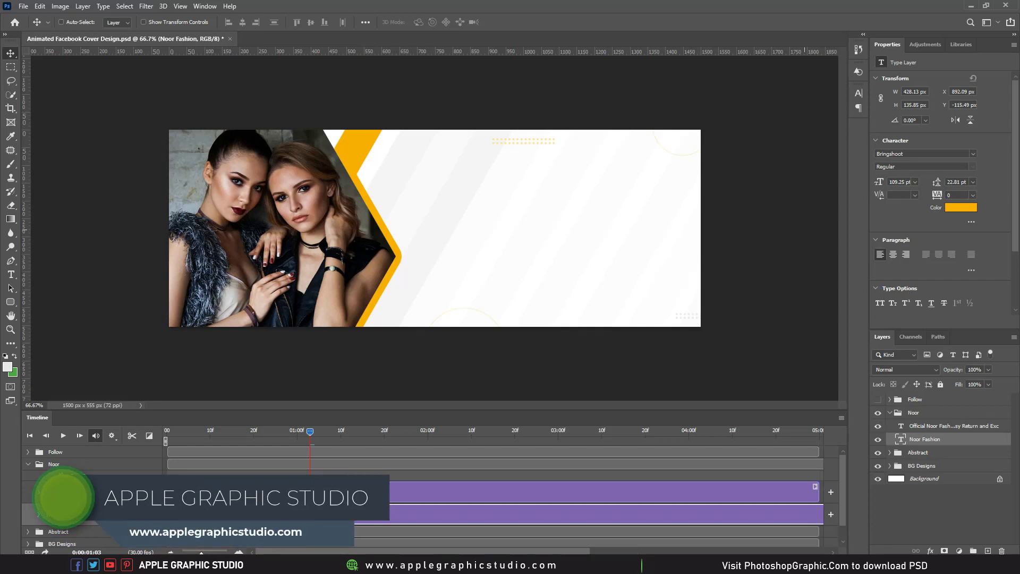
scroll(96, 527, "down", 1)
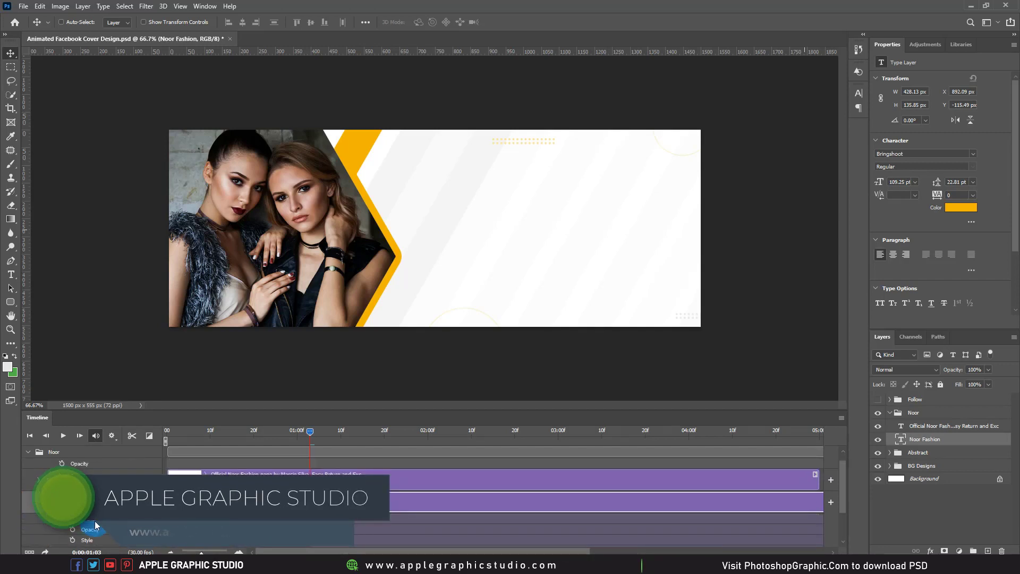
At about 1:18, drop the heading onto the banner and preview the animation
left_click(311, 433)
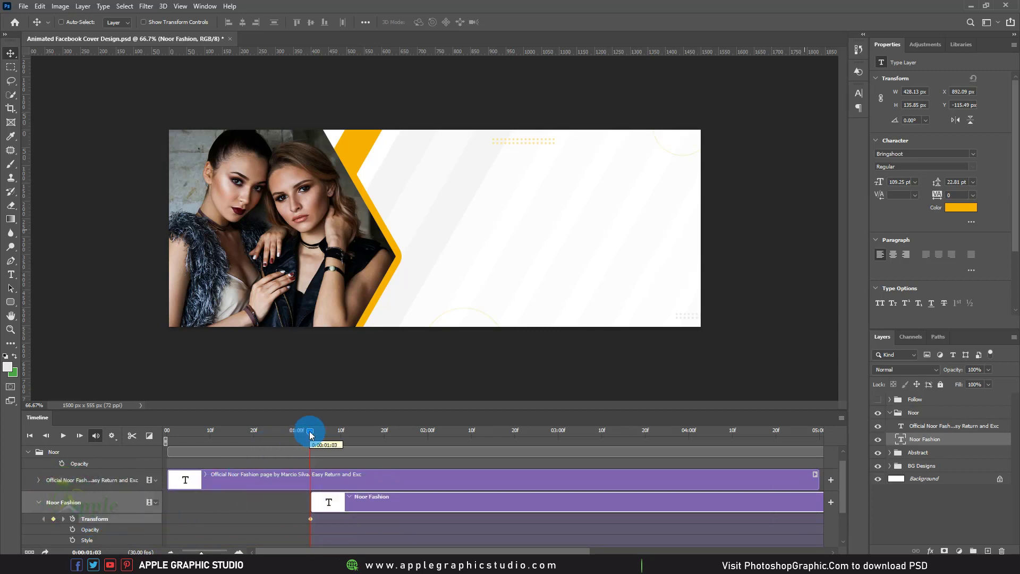
left_click_drag(310, 433, 376, 440)
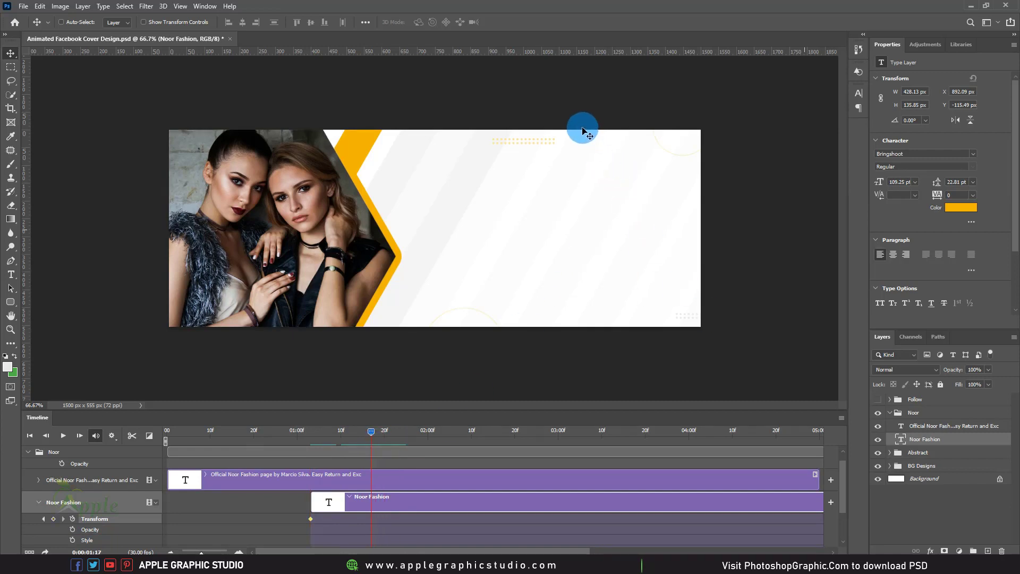
left_click_drag(583, 130, 597, 218)
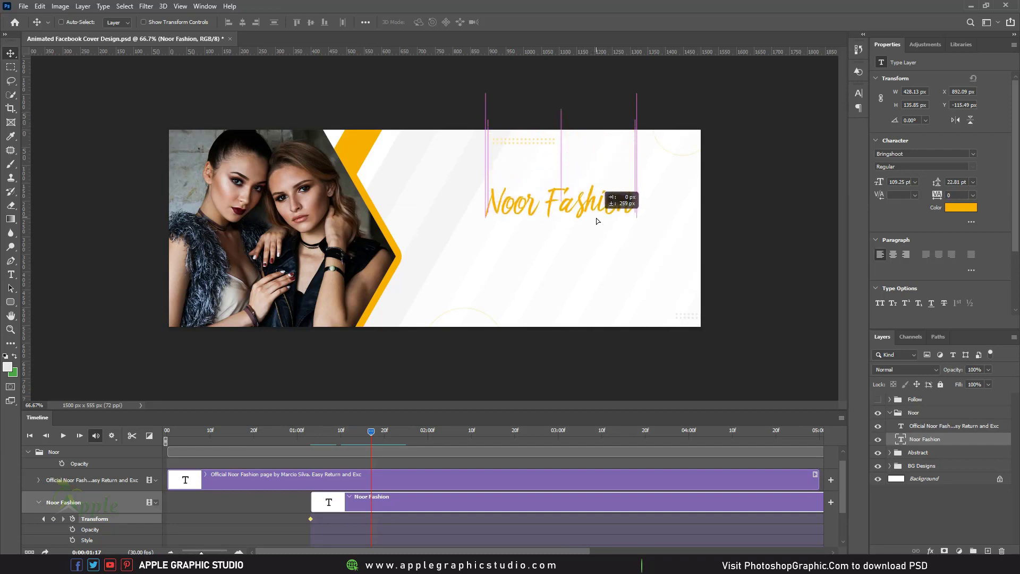
left_click_drag(596, 223, 596, 219)
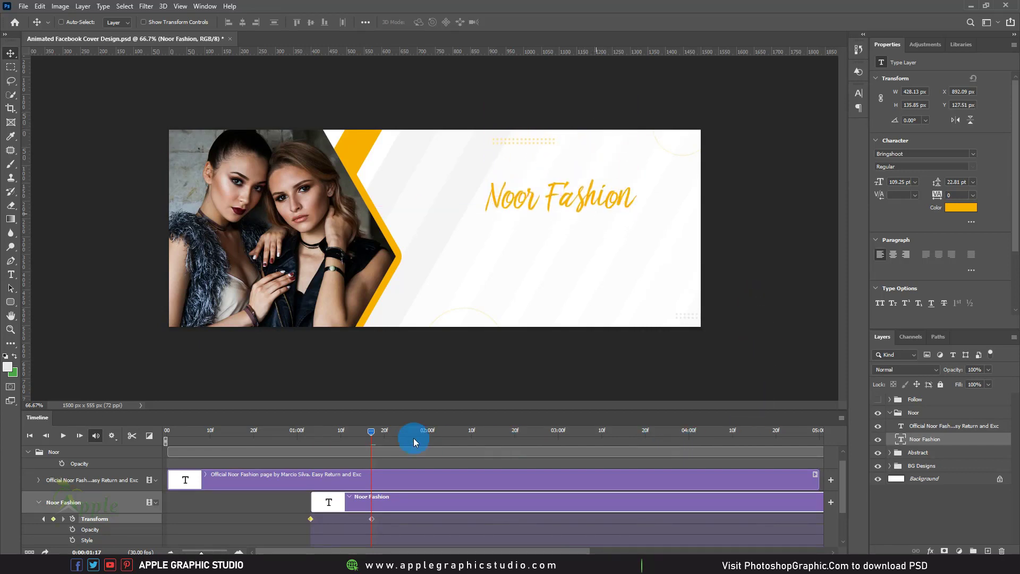
key("space")
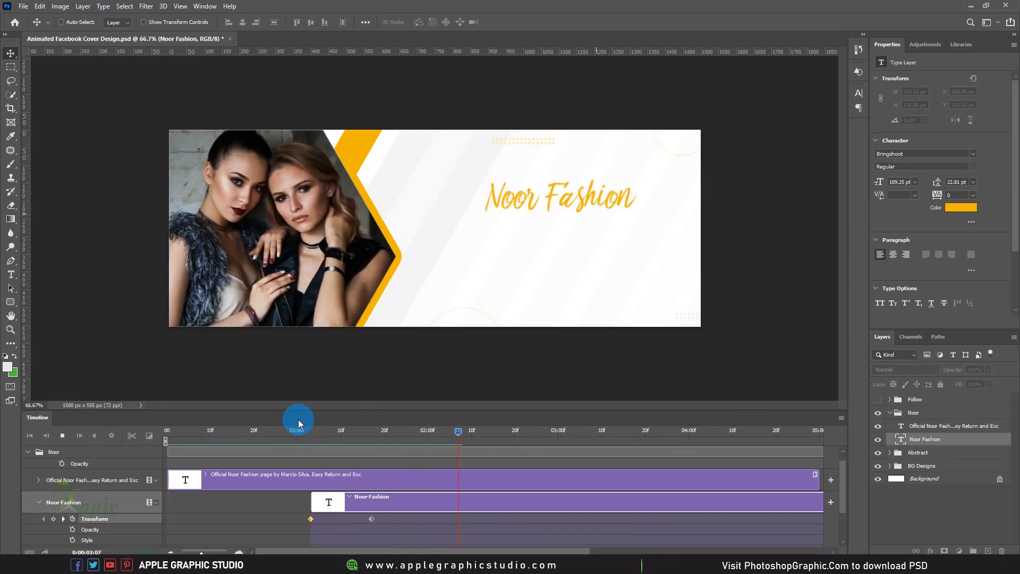
left_click(401, 434)
left_click_drag(400, 435, 413, 435)
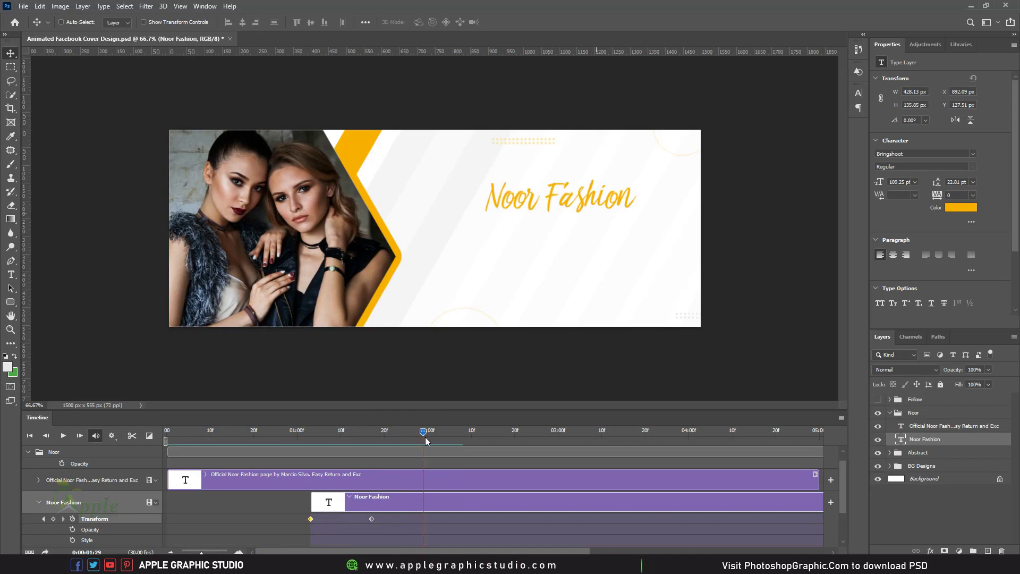
Make the tagline clip start at the two-second mark
left_click(943, 427)
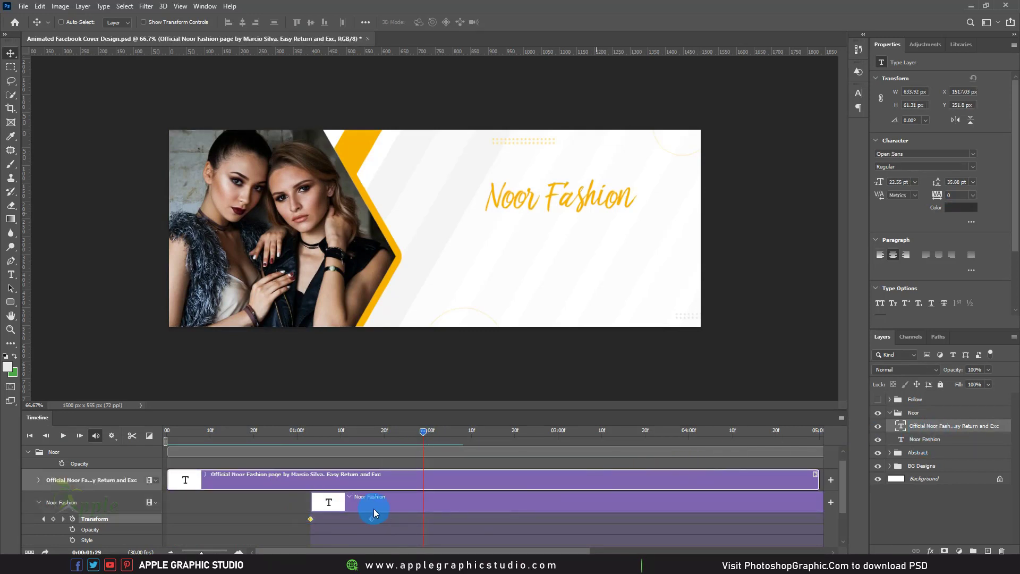
left_click(190, 484)
scroll(190, 483, "down", 1)
left_click_drag(207, 467, 450, 466)
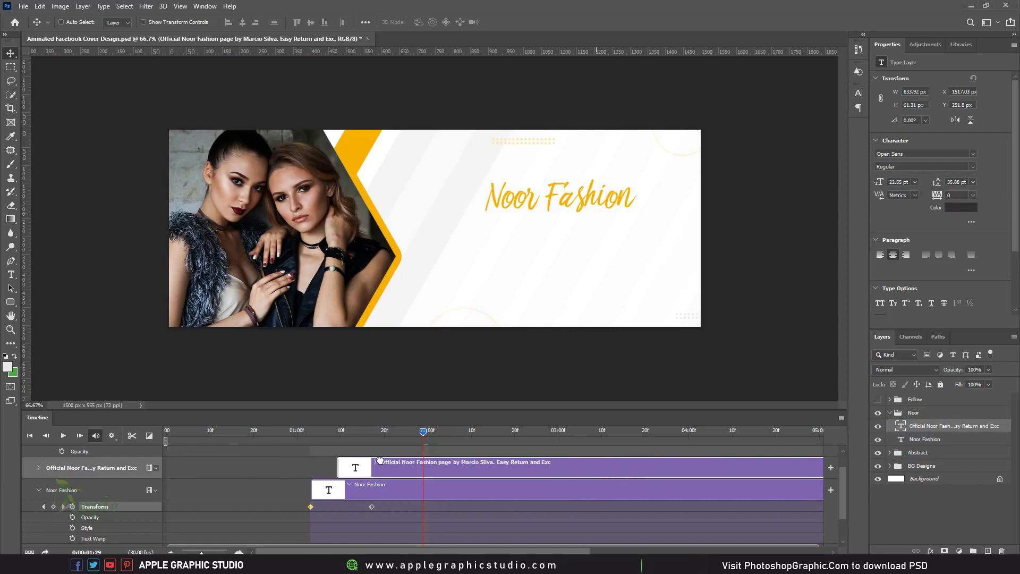
left_click(440, 471)
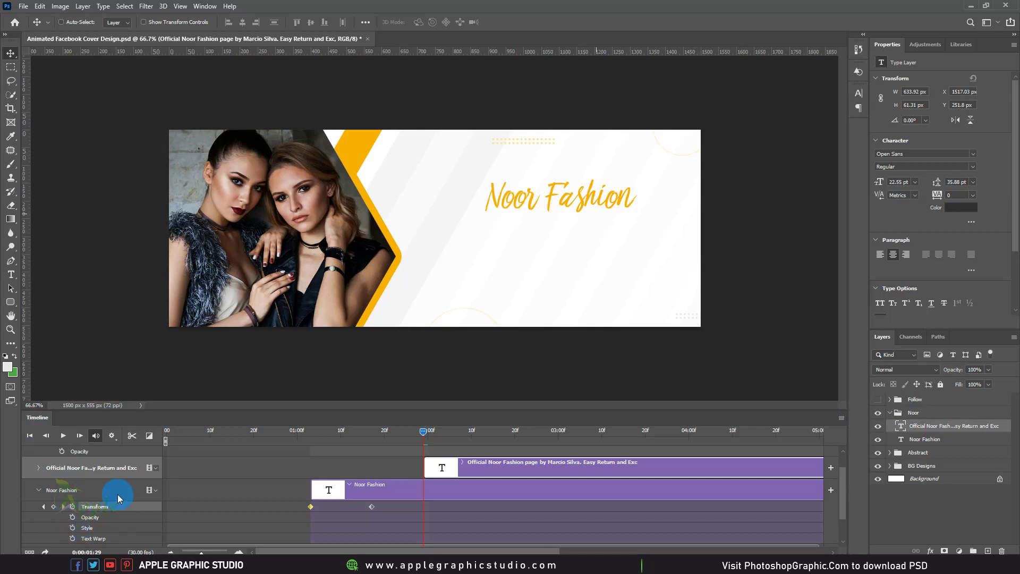
Keyframe the tagline's Transform and slide it onto the banner below Noor Fashion
left_click(39, 490)
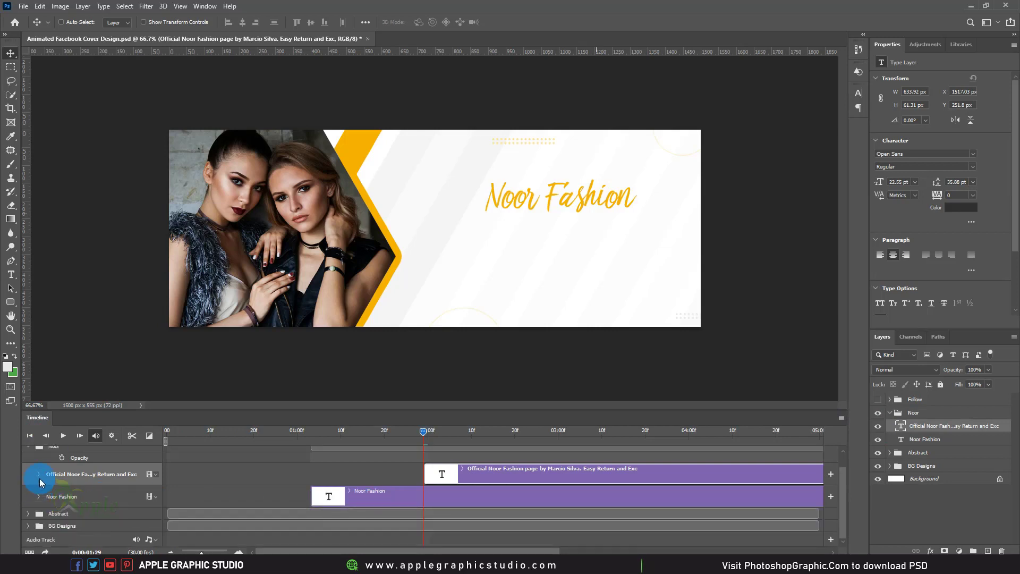
left_click(39, 475)
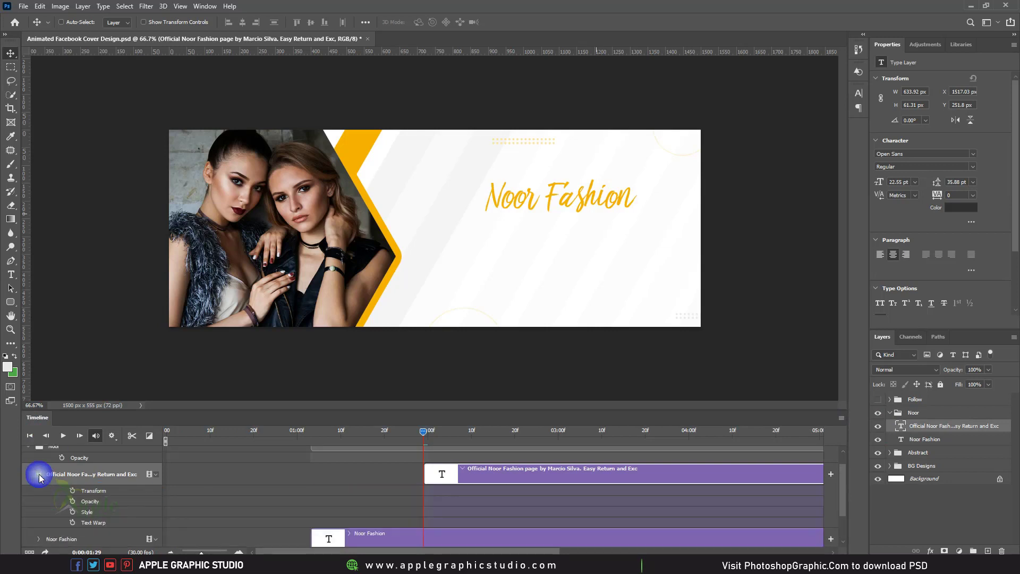
left_click(73, 491)
left_click_drag(438, 449, 445, 436)
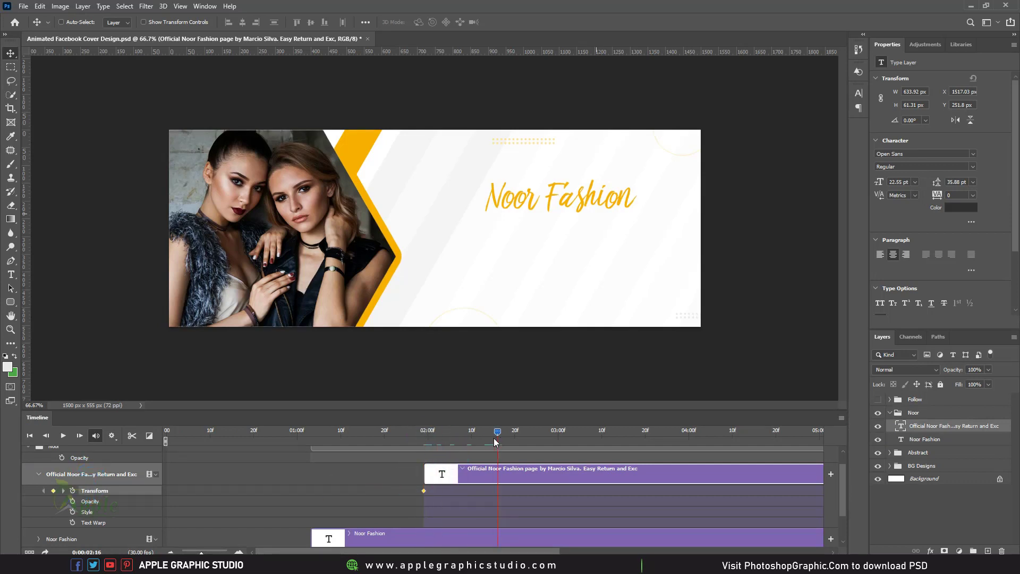
left_click(548, 431)
left_click_drag(757, 242, 499, 251)
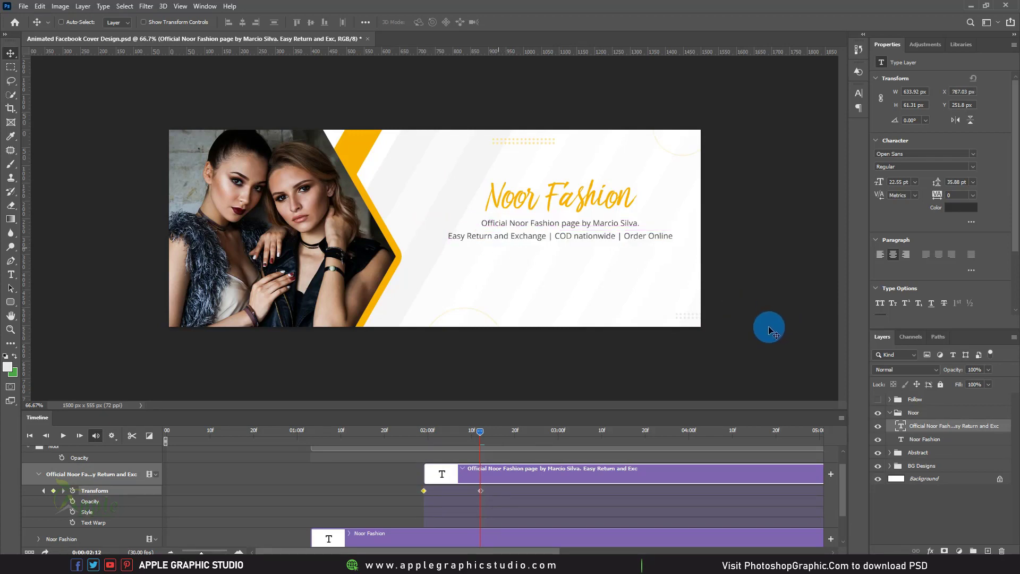
Preview the animation from the start and park the playhead at about 2:28
left_click_drag(479, 431, 70, 427)
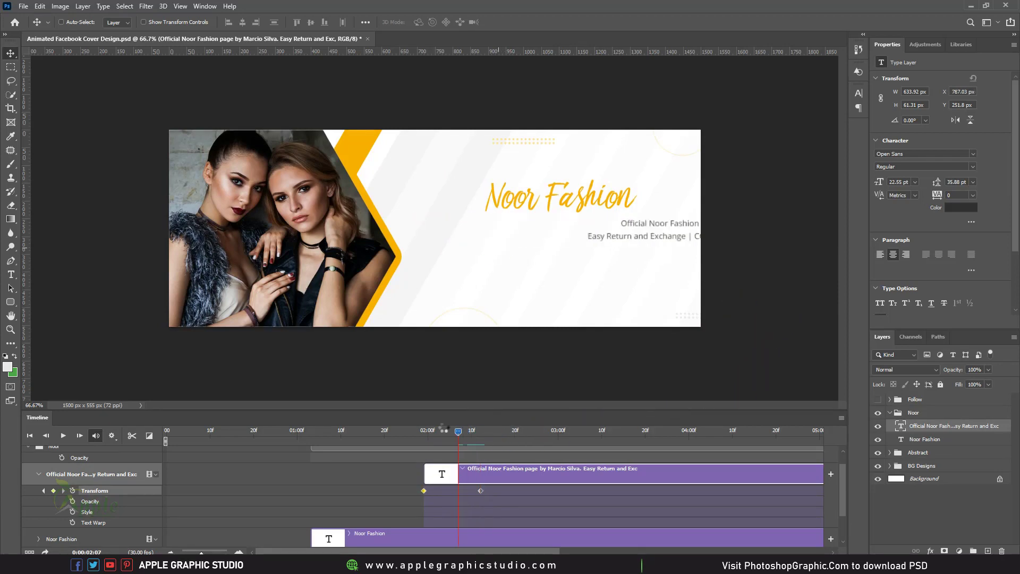
key("space")
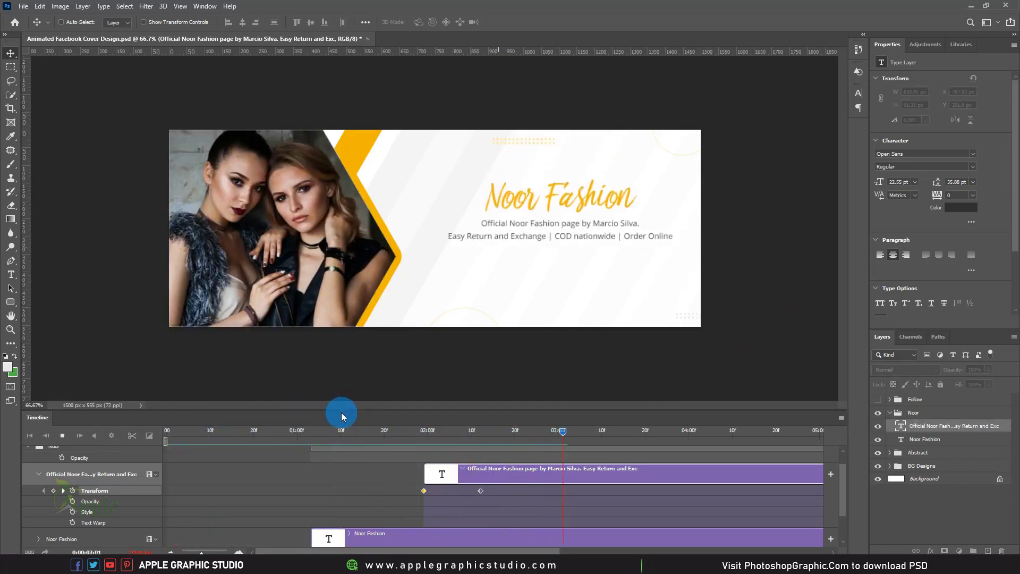
key("space")
left_click_drag(575, 431, 535, 432)
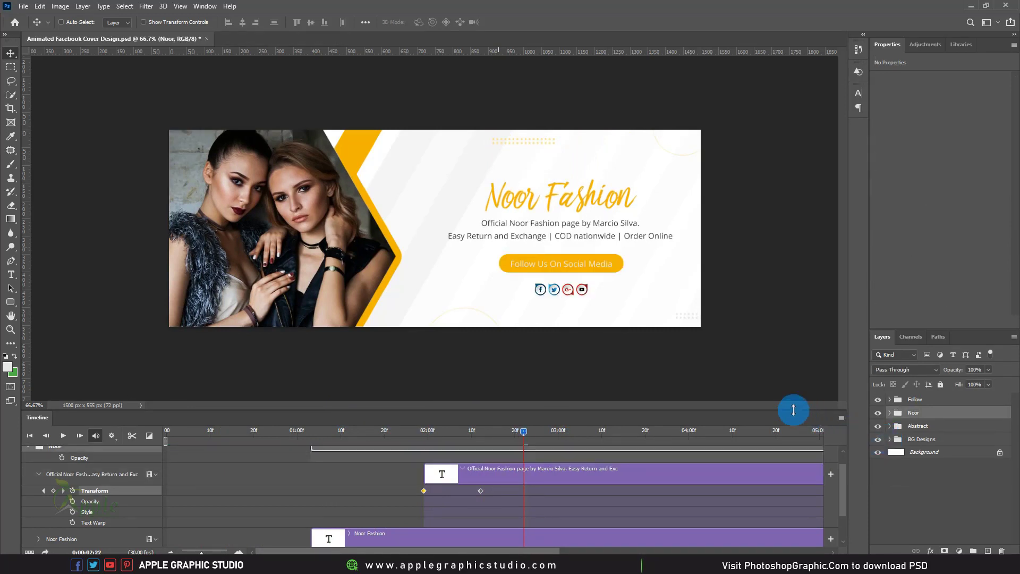
Select the Follow Us On Social Media text layer and collapse the Noor tracks
right_click(565, 266)
left_click(601, 280)
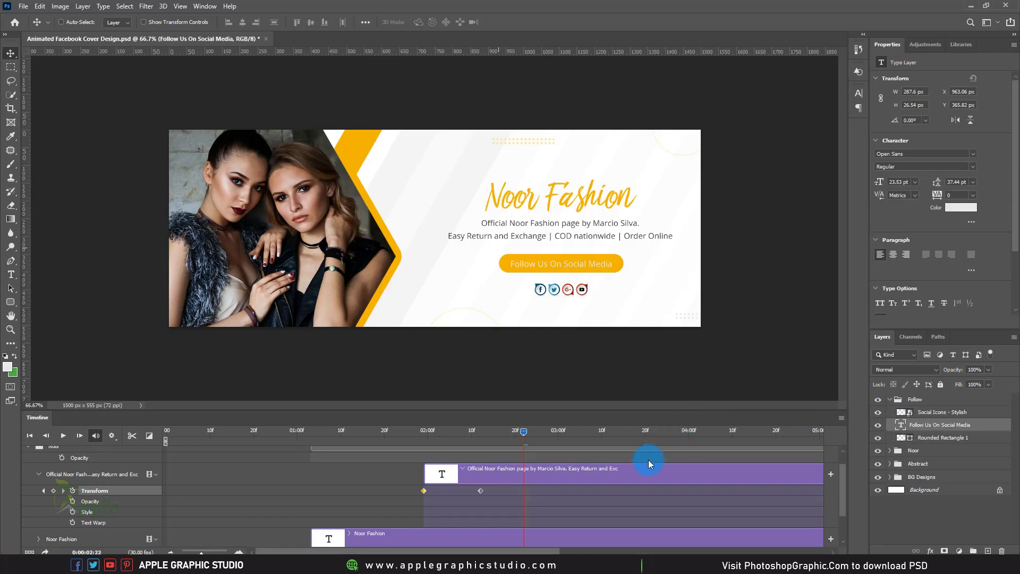
scroll(648, 460, "down", 1)
scroll(647, 462, "down", 1)
scroll(649, 461, "up", 1)
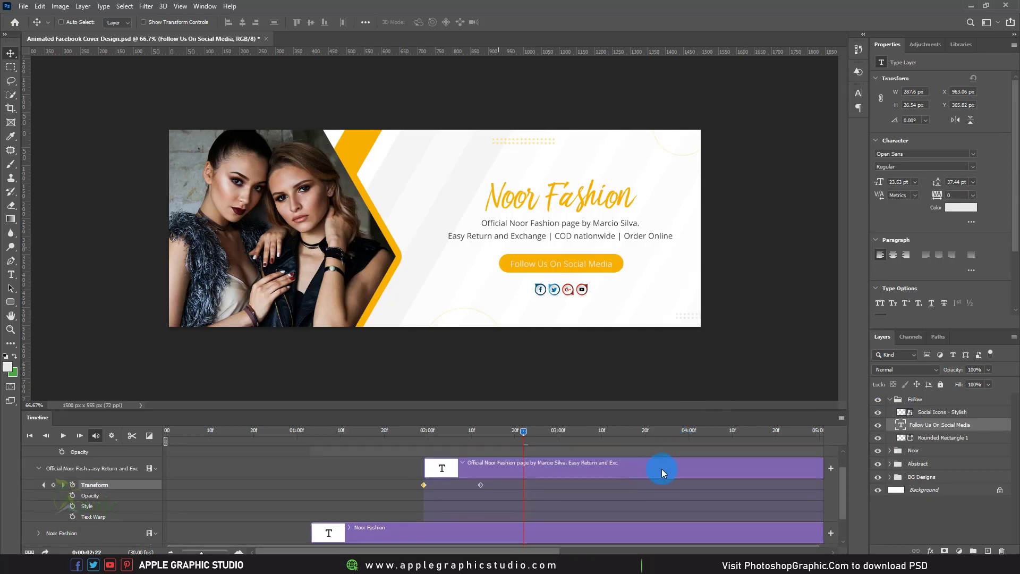
scroll(661, 469, "up", 1)
left_click(33, 465)
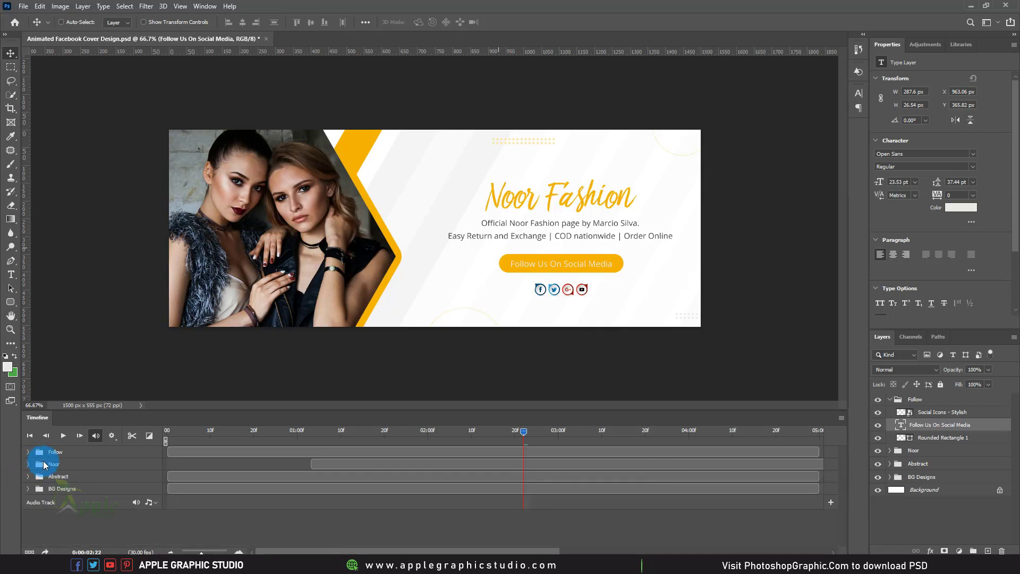
Move the Follow Us On Social Media clip to start at about 2:22
left_click(194, 486)
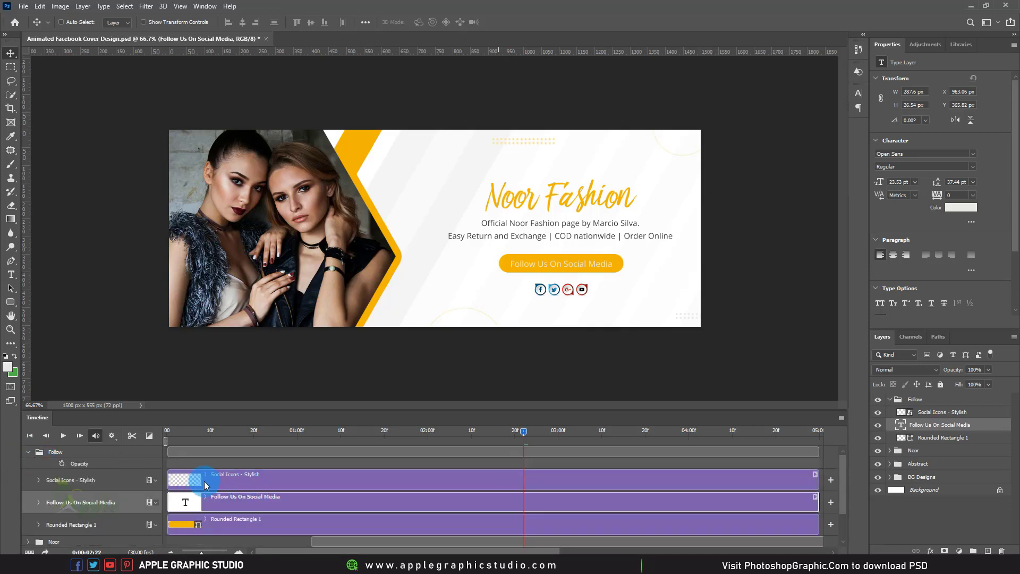
left_click(147, 502)
left_click(209, 502)
left_click_drag(225, 500, 583, 501)
Group the button text with Rounded Rectangle 1 and name the group Follow
left_click(562, 497)
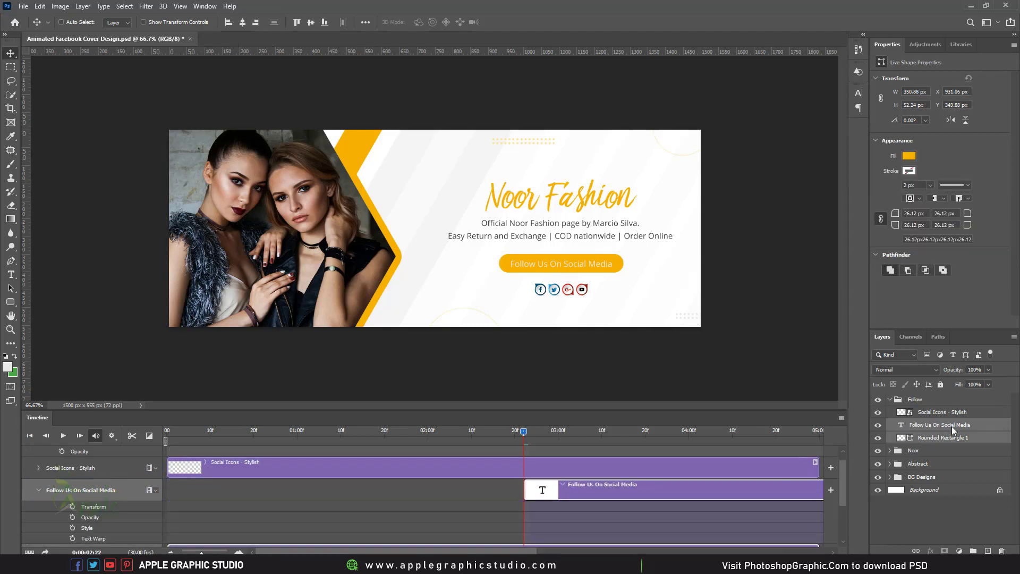
left_click(940, 438, "ctrl")
left_click(972, 551)
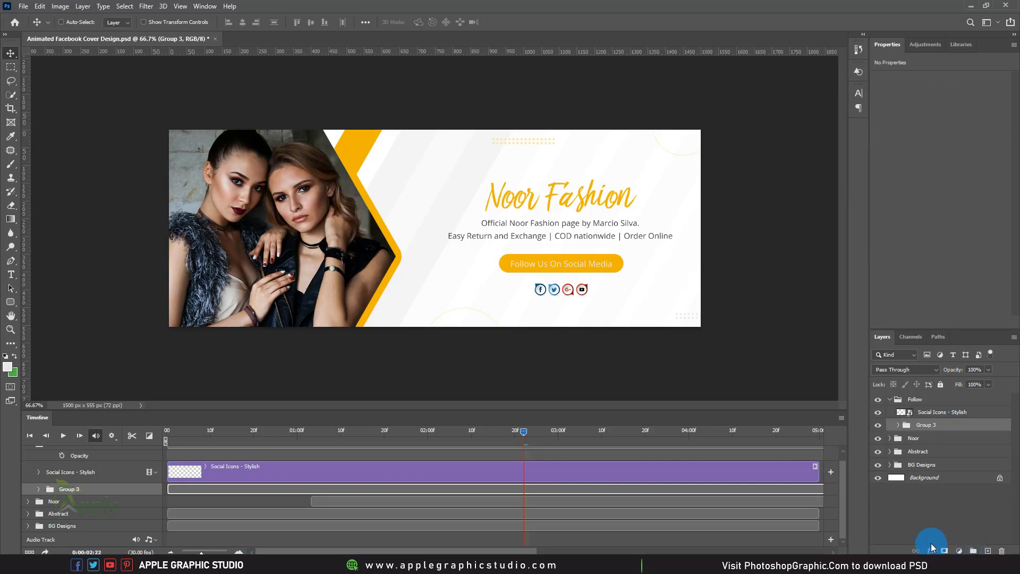
double_click(926, 425)
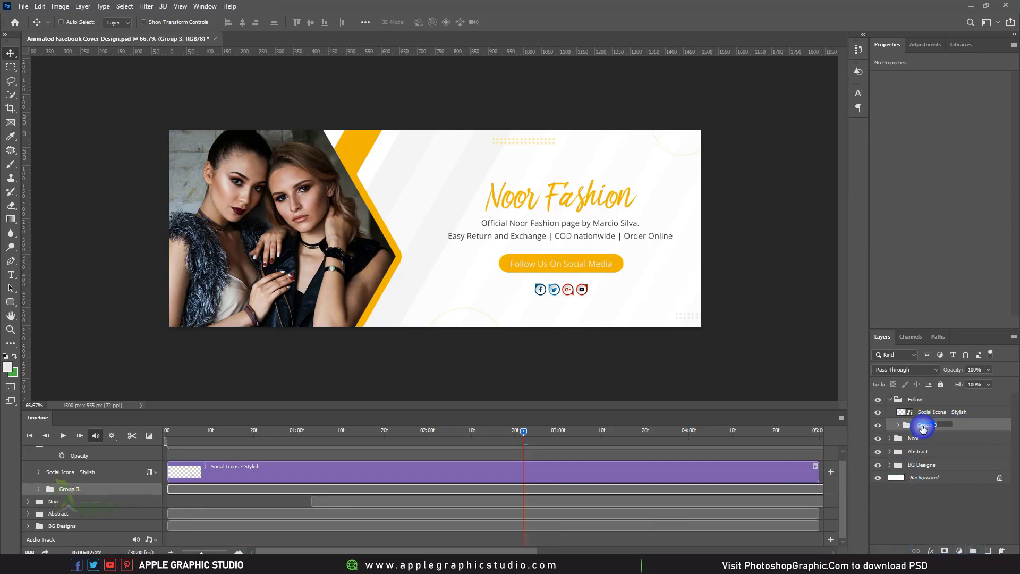
type("Follow")
key("Return")
left_click(40, 490)
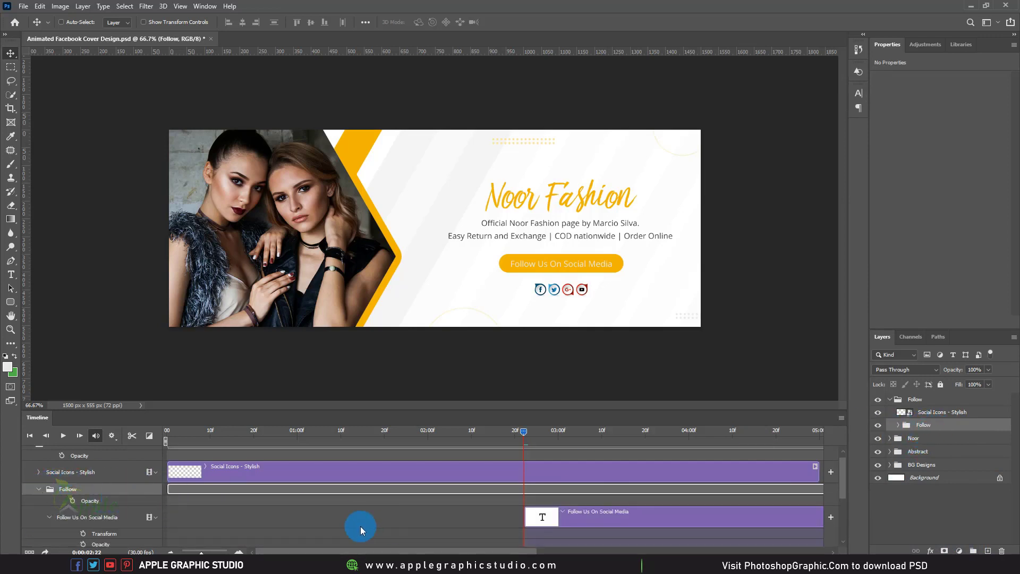
Keyframe the Follow group's opacity from 0% to 100% a few frames later
left_click(73, 501)
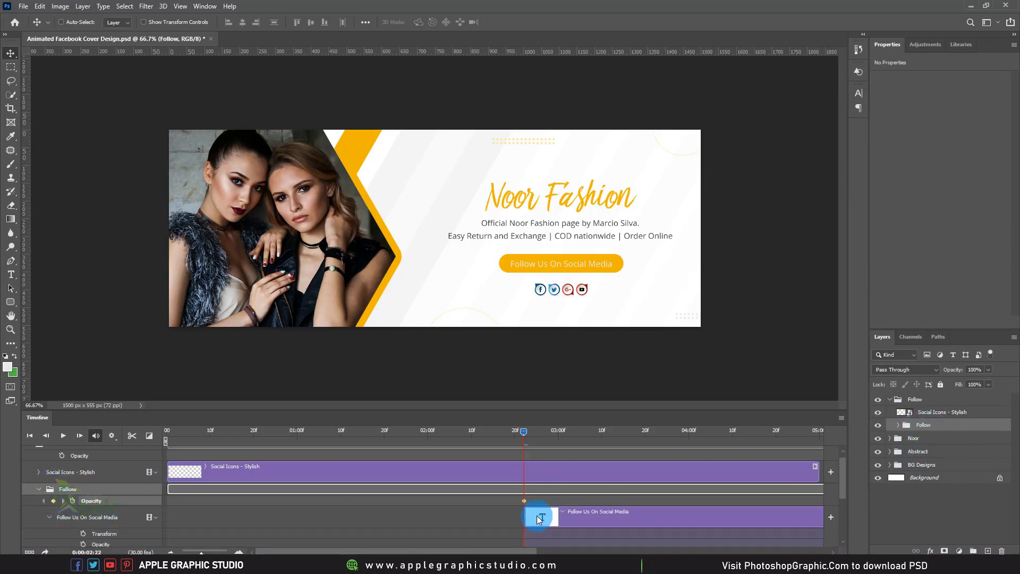
left_click(978, 369)
left_click(966, 381)
left_click(665, 502)
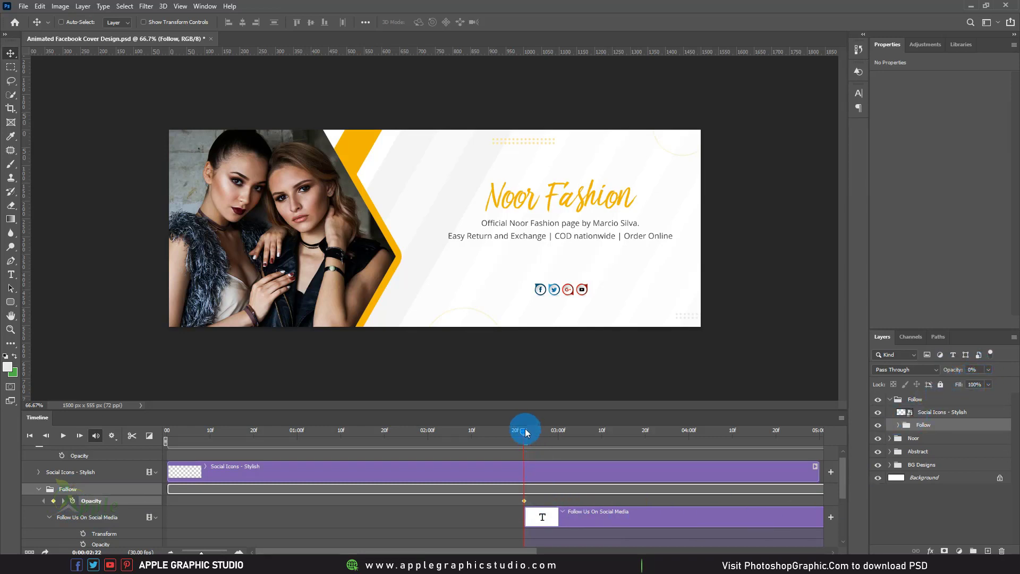
left_click_drag(526, 433, 539, 433)
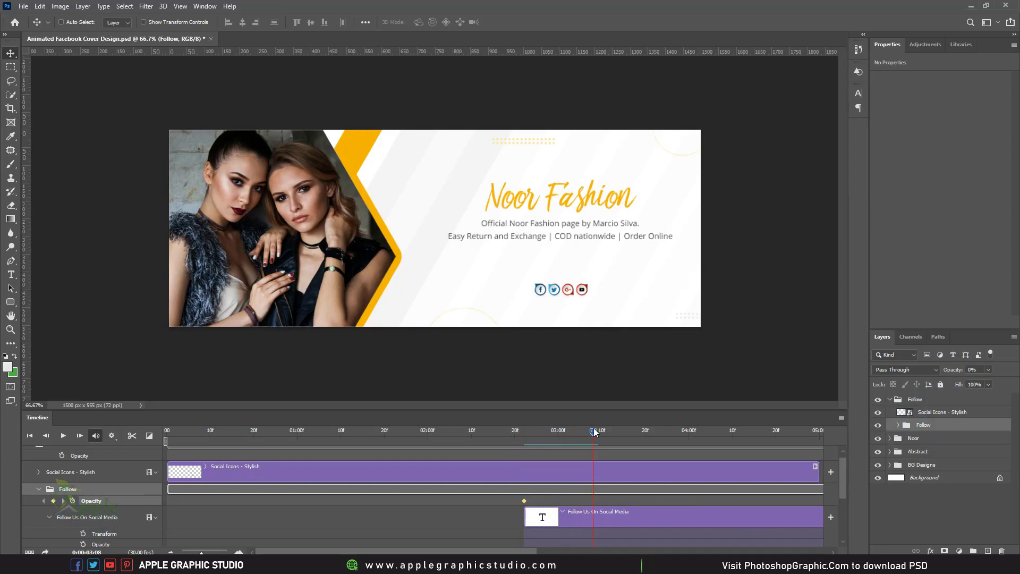
left_click(975, 372)
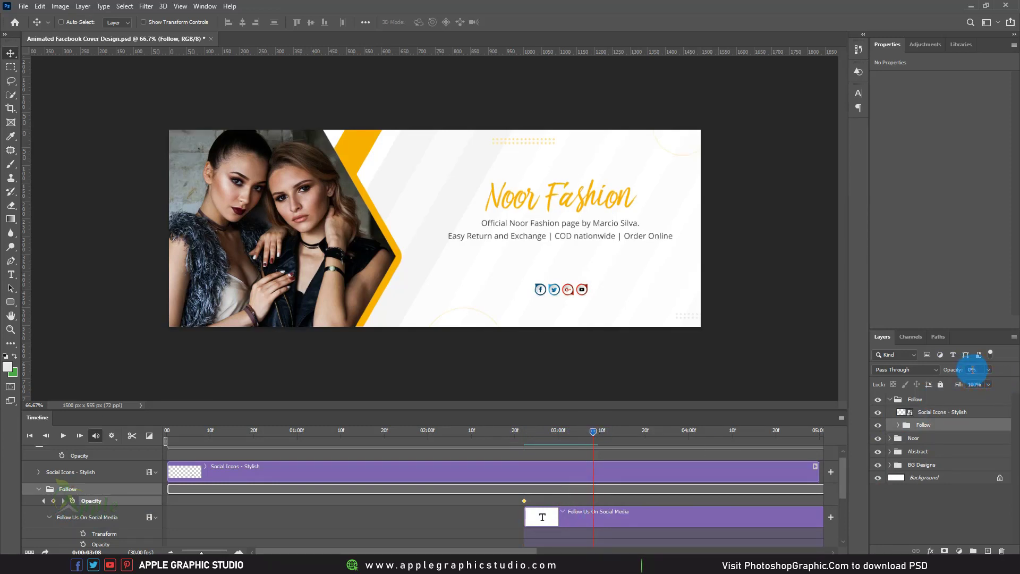
type("100")
key("Return")
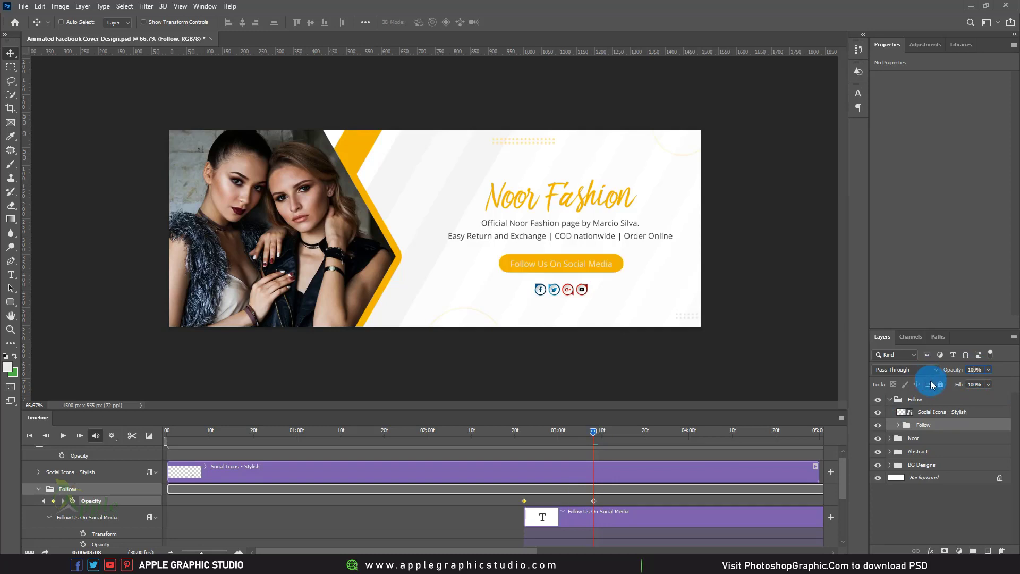
Preview the button's fade-in and set the current time to about 03:22
left_click_drag(593, 431, 481, 432)
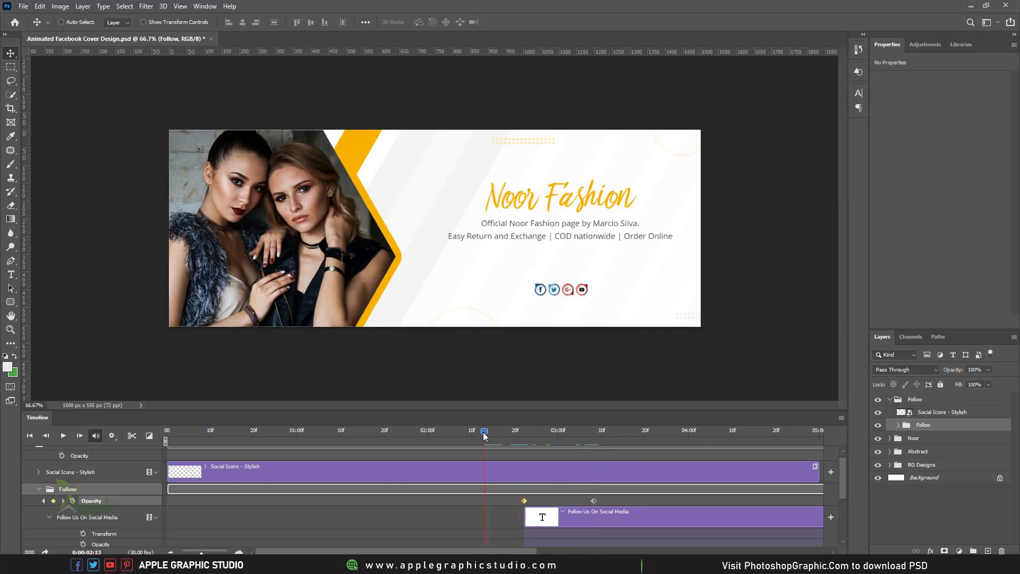
key("space")
key("space")
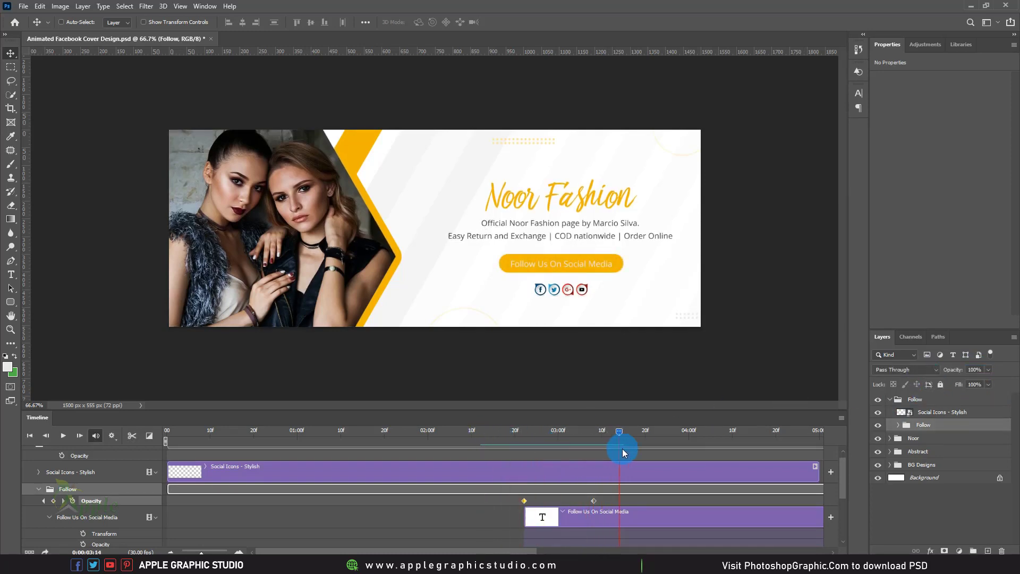
left_click(511, 438)
key("space")
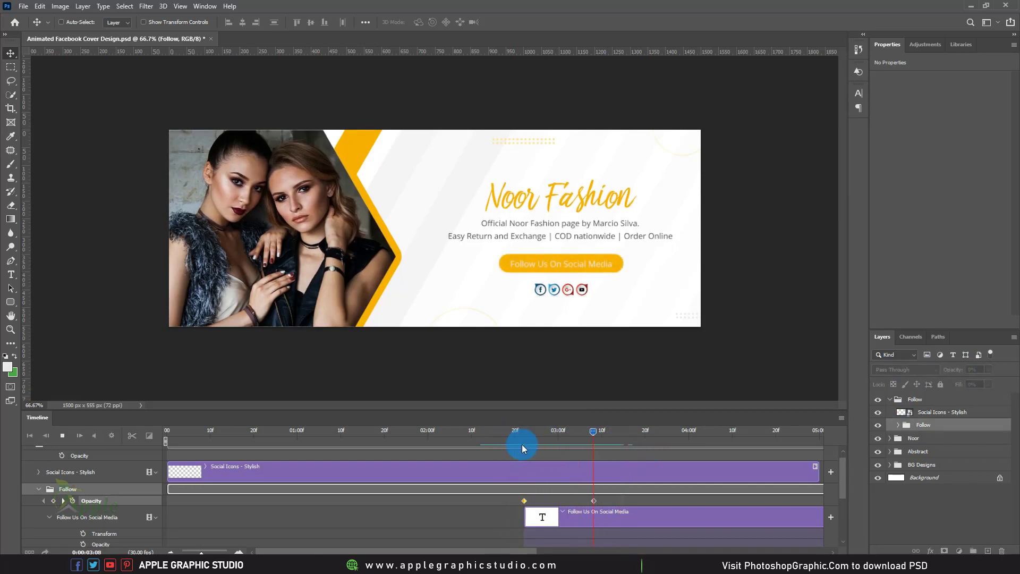
key("space")
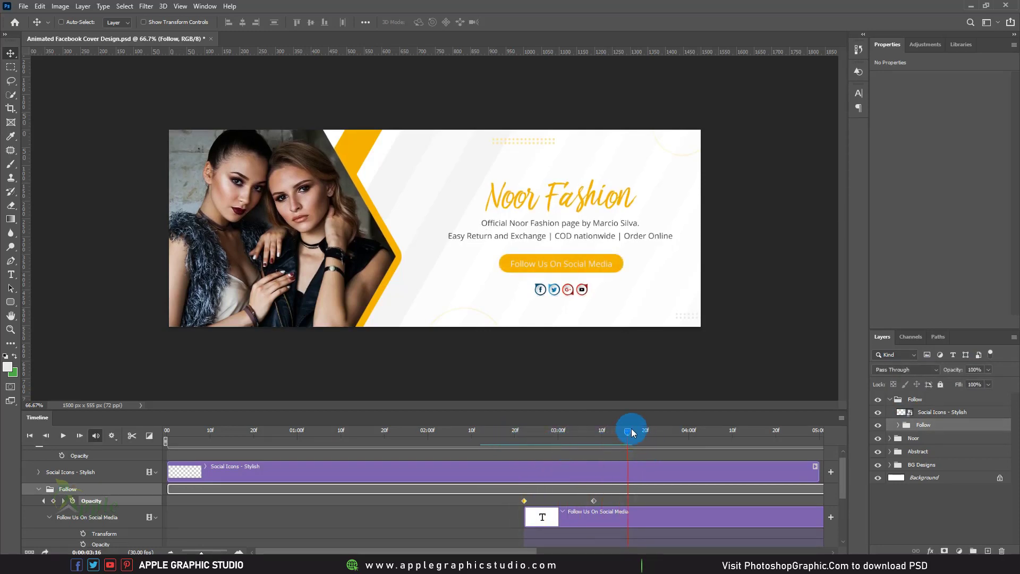
left_click_drag(633, 432, 657, 433)
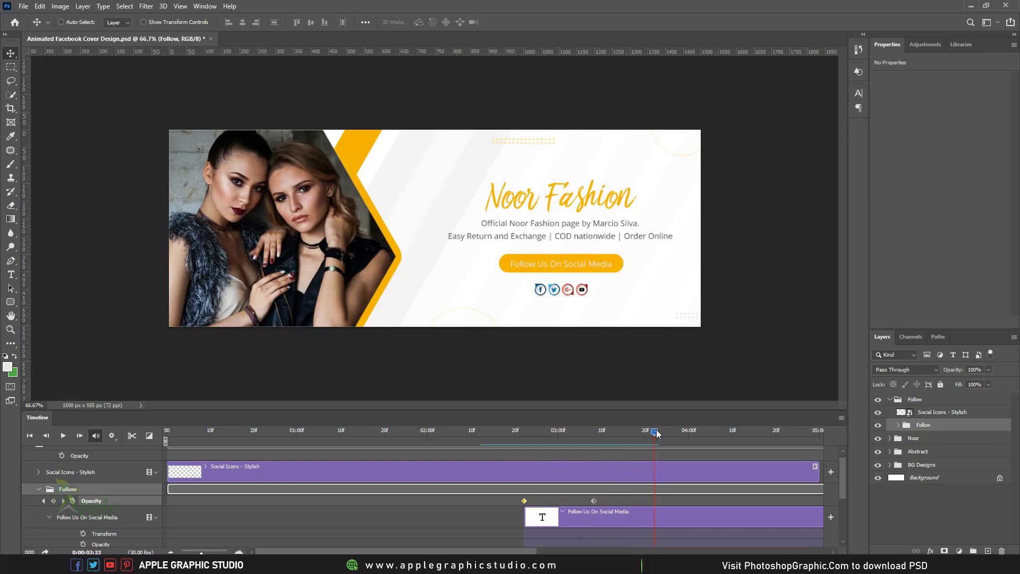
Scale the Social Icons - Stylish layer down to about 9%, a speck below the button
left_click(955, 416)
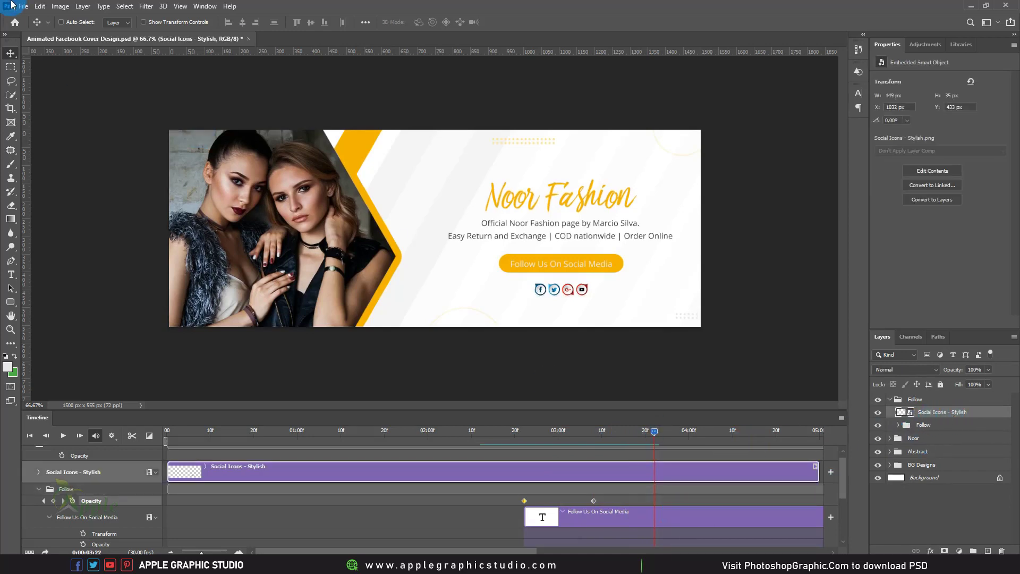
left_click(40, 6)
left_click(92, 244)
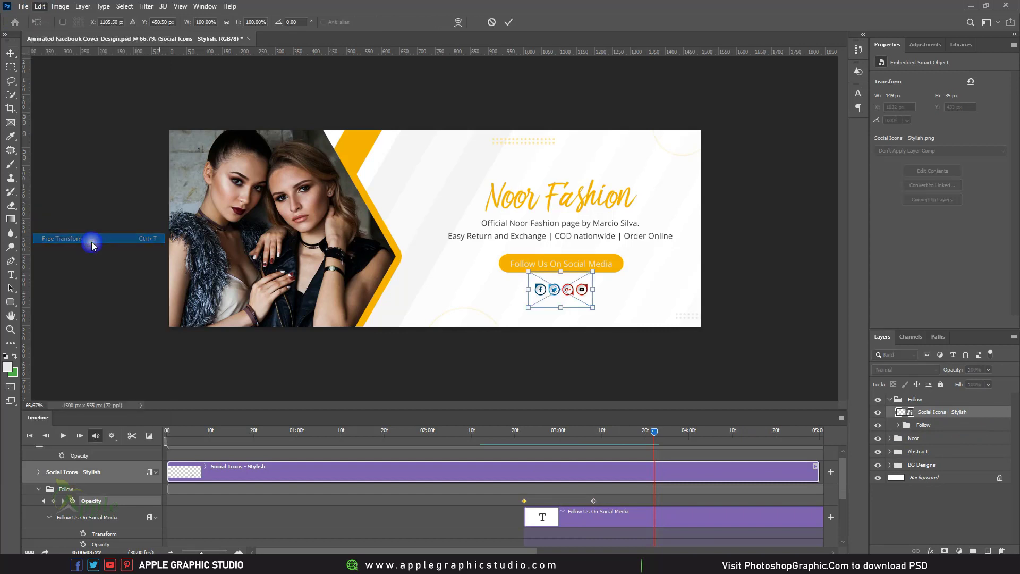
left_click_drag(592, 307, 571, 287)
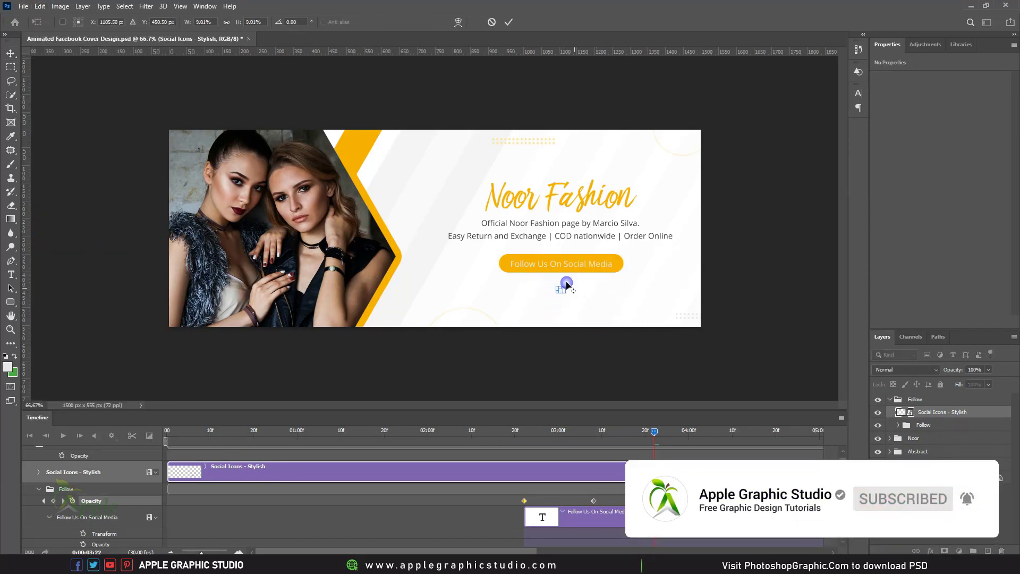
left_click(508, 21)
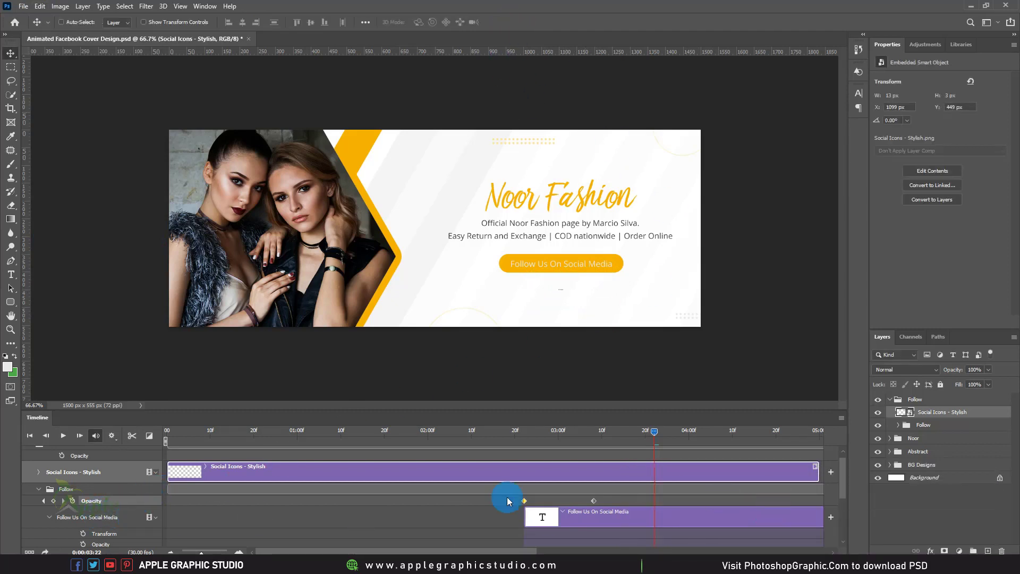
Collapse the Follow group's timeline track and expand the social icons' animation properties
left_click(49, 517)
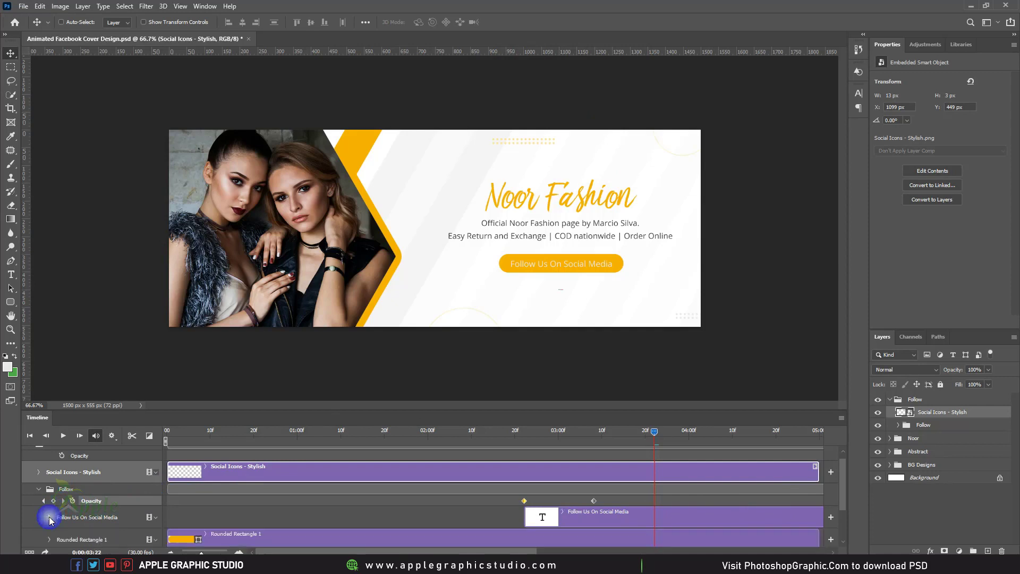
left_click(41, 489)
left_click(39, 472)
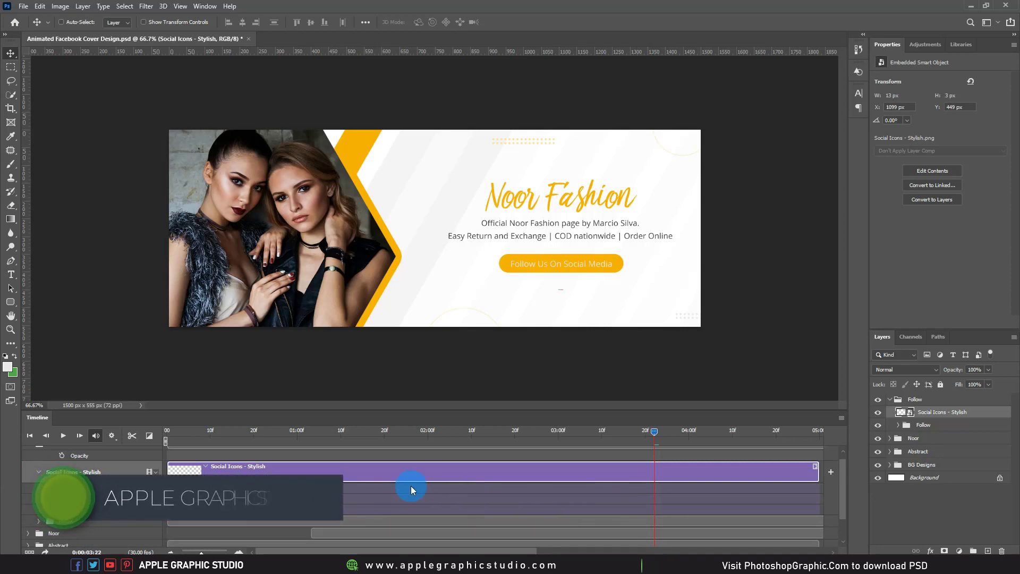
Start the icons' clip at the playhead and keyframe Transform and 0% Opacity
left_click_drag(257, 466, 727, 468)
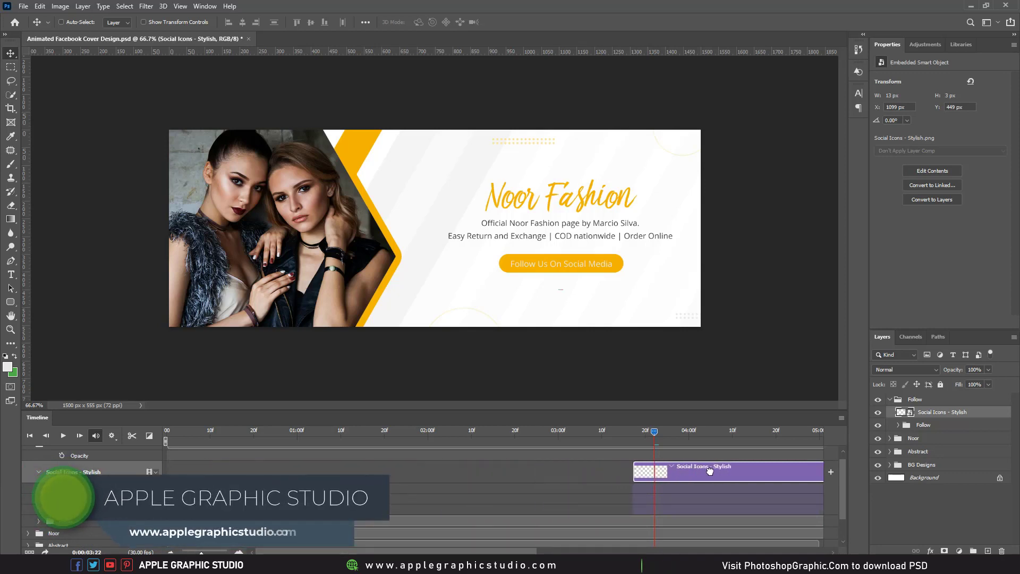
left_click(62, 488)
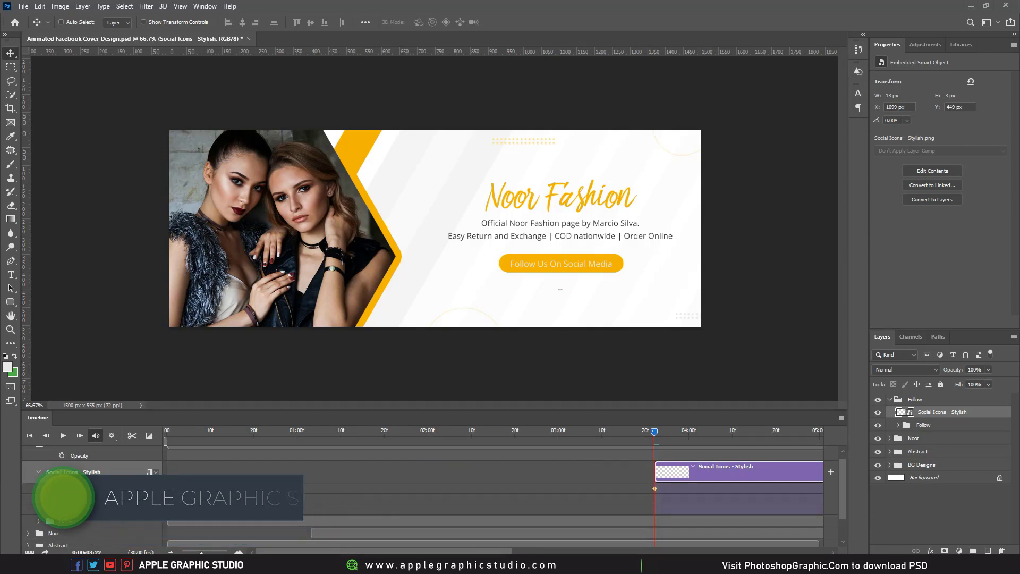
left_click(72, 500)
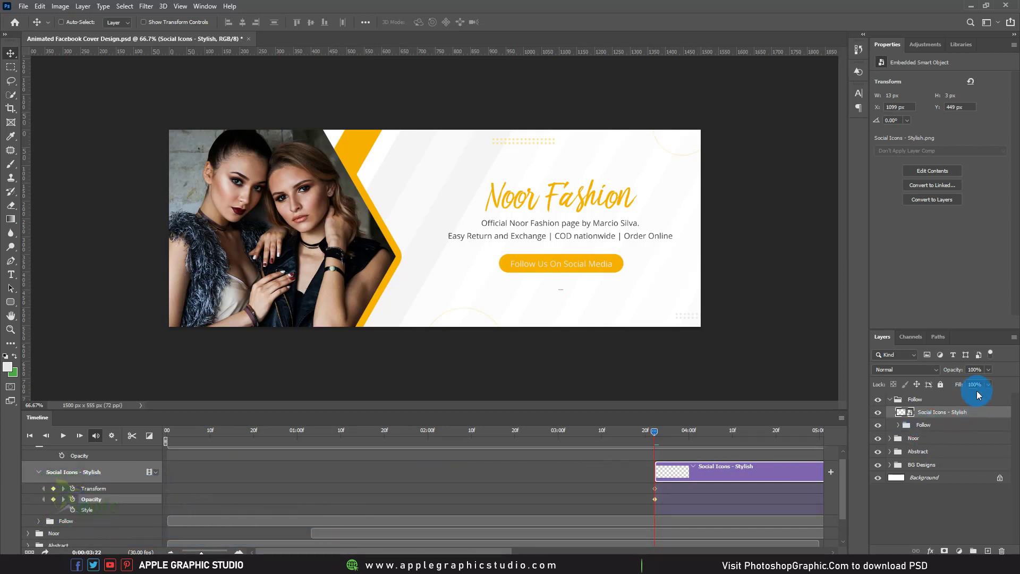
left_click(937, 366)
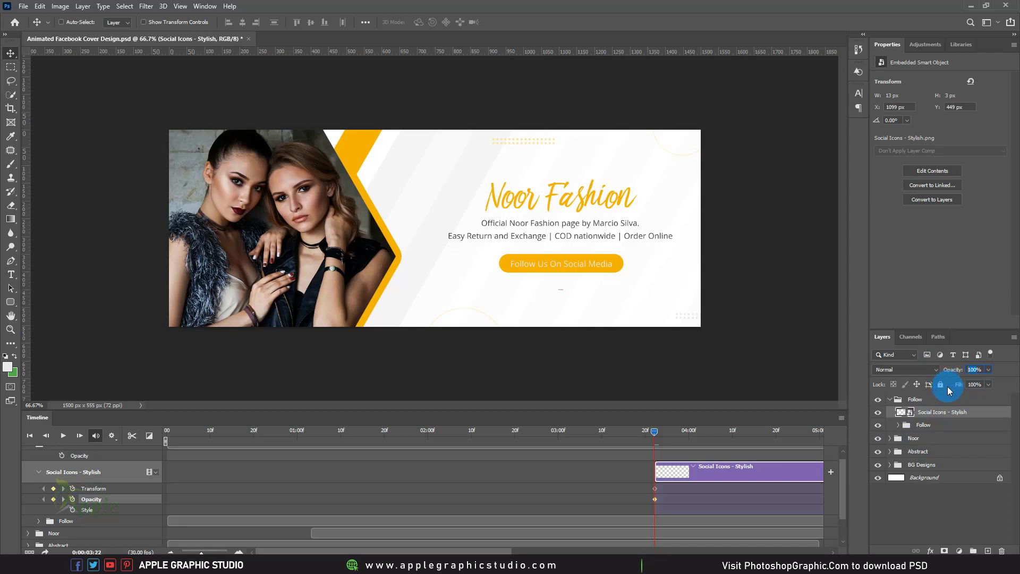
type("0")
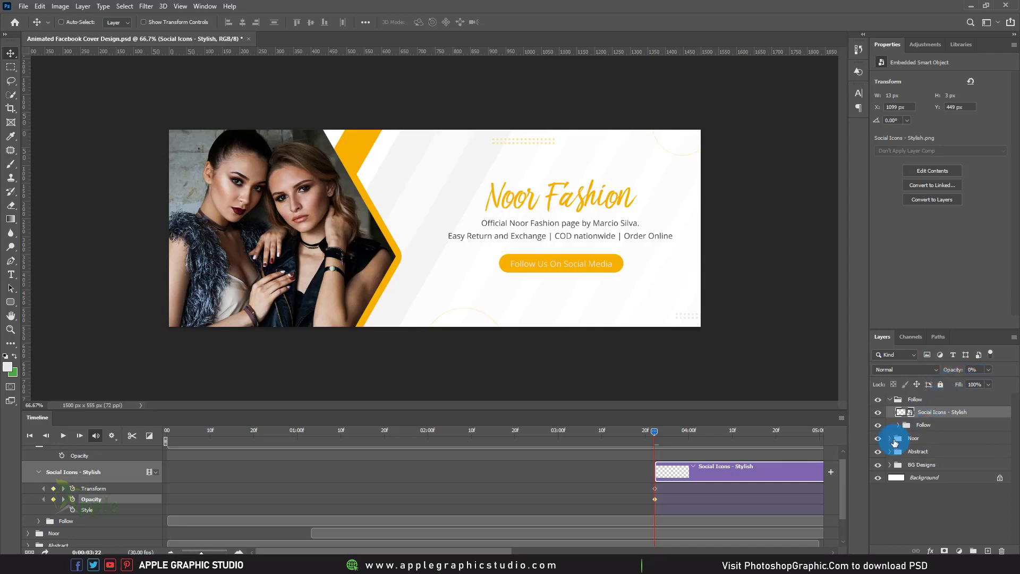
At 4:08, set the icons' opacity to 100% and scale them back to full size
left_click_drag(656, 429, 720, 429)
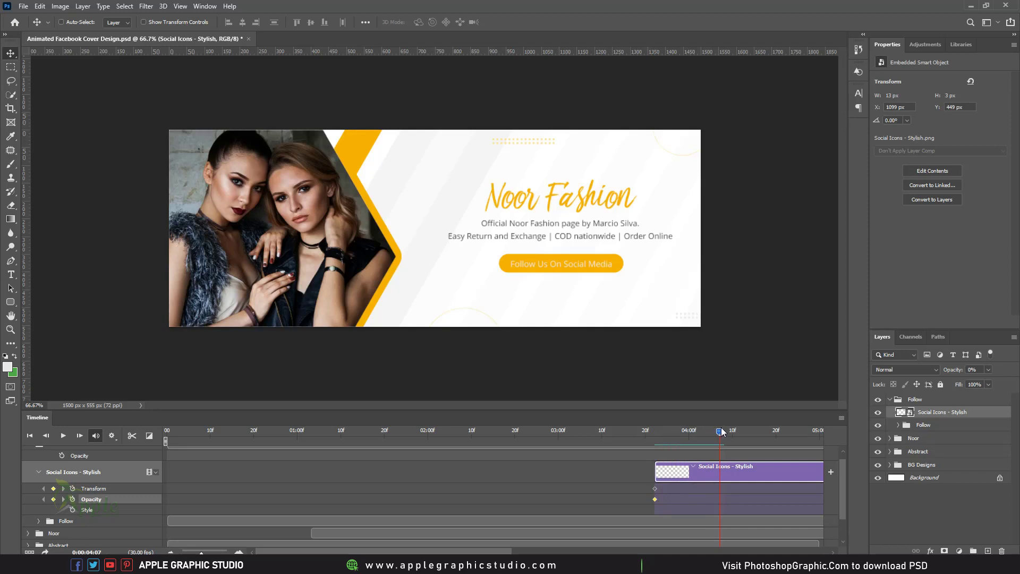
left_click(724, 430)
left_click(252, 490)
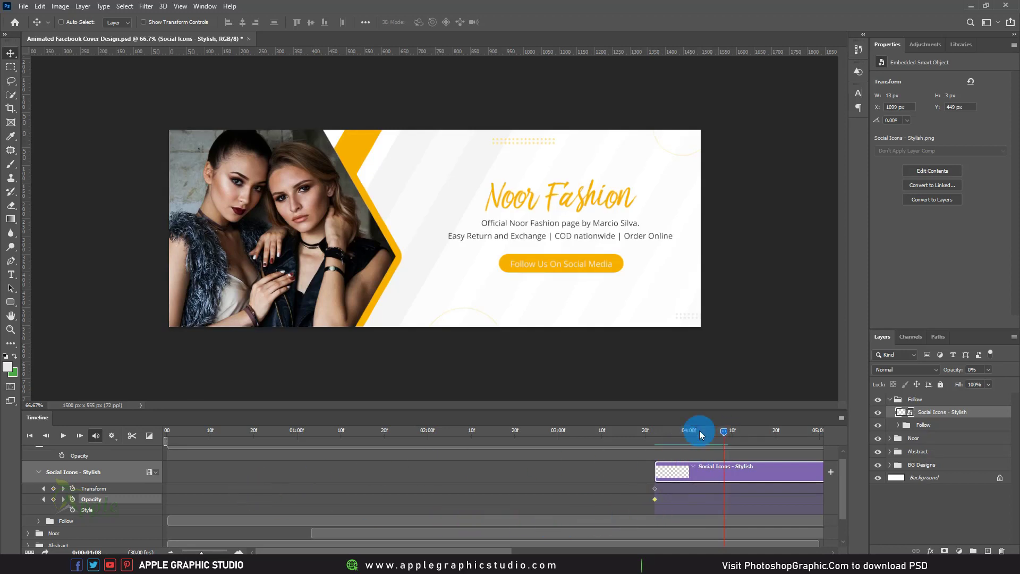
left_click(972, 369)
left_click_drag(955, 371, 955, 380)
type("100")
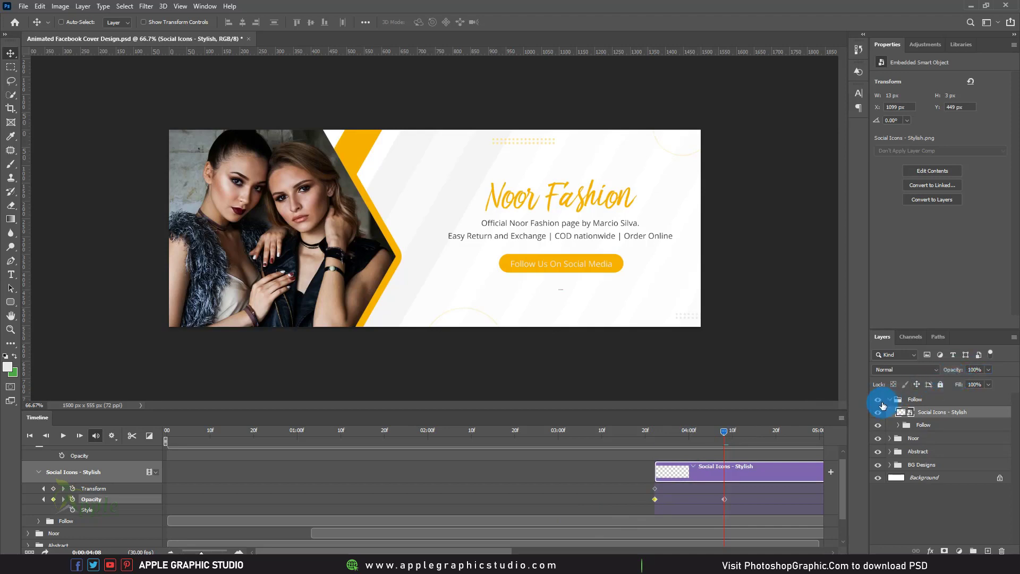
key("ctrl+t")
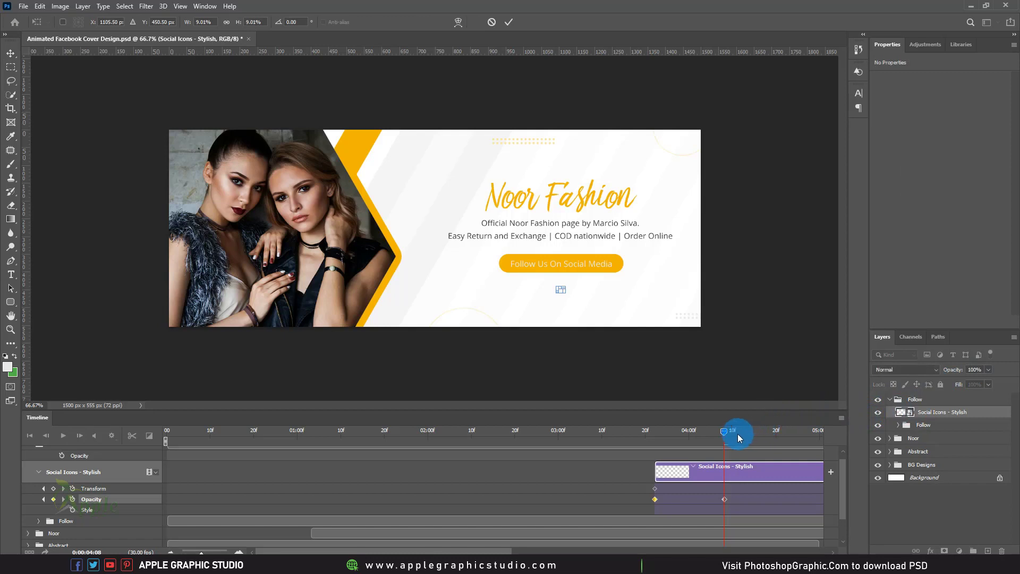
left_click_drag(564, 293, 614, 310)
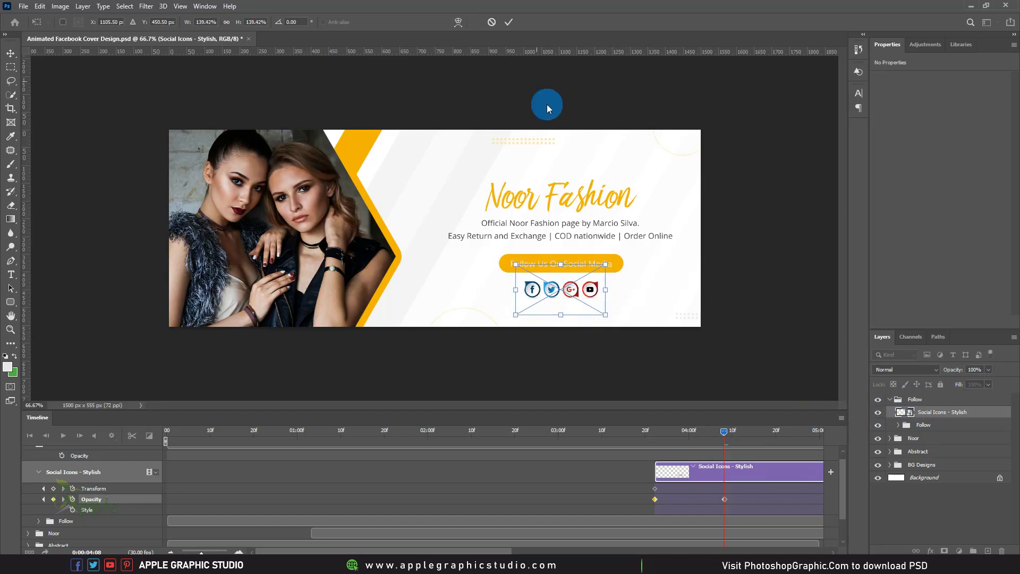
left_click(508, 21)
Preview the icons popping in, then stop and view the whole animation length
key("space")
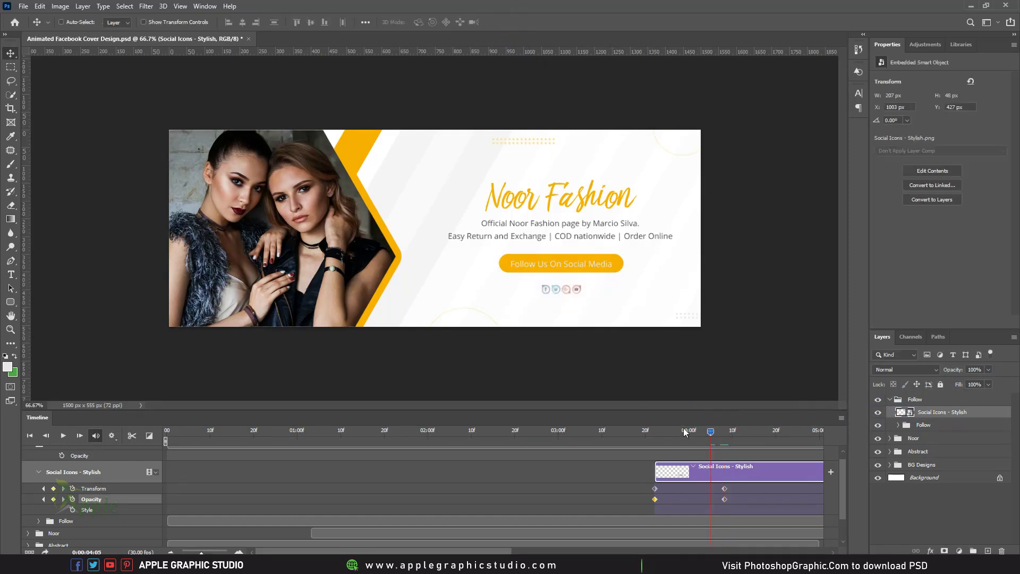
left_click(582, 430)
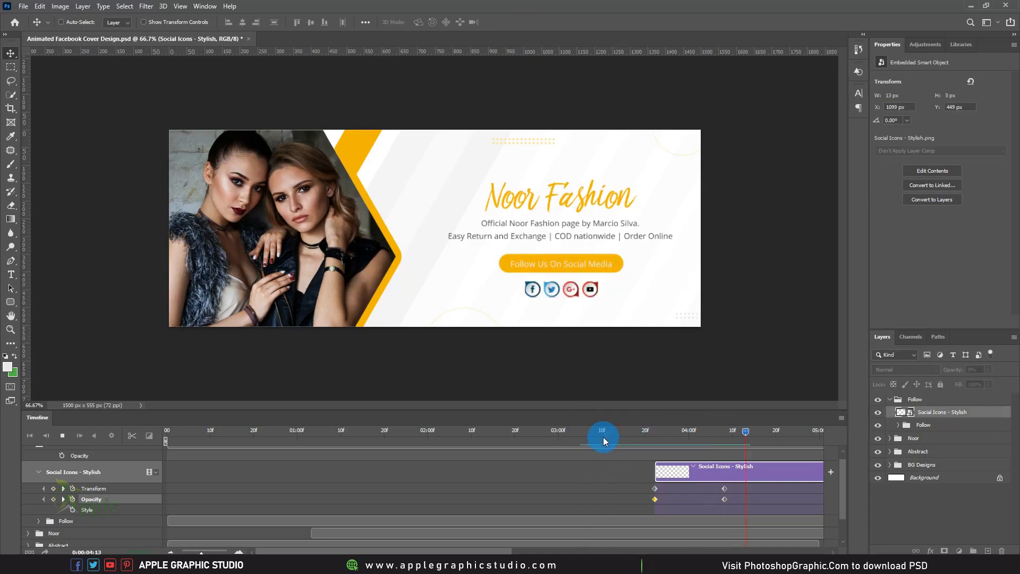
left_click_drag(201, 552, 224, 550)
Pull the work-area end back to 4:22 and play the shortened animation through
left_click(684, 440)
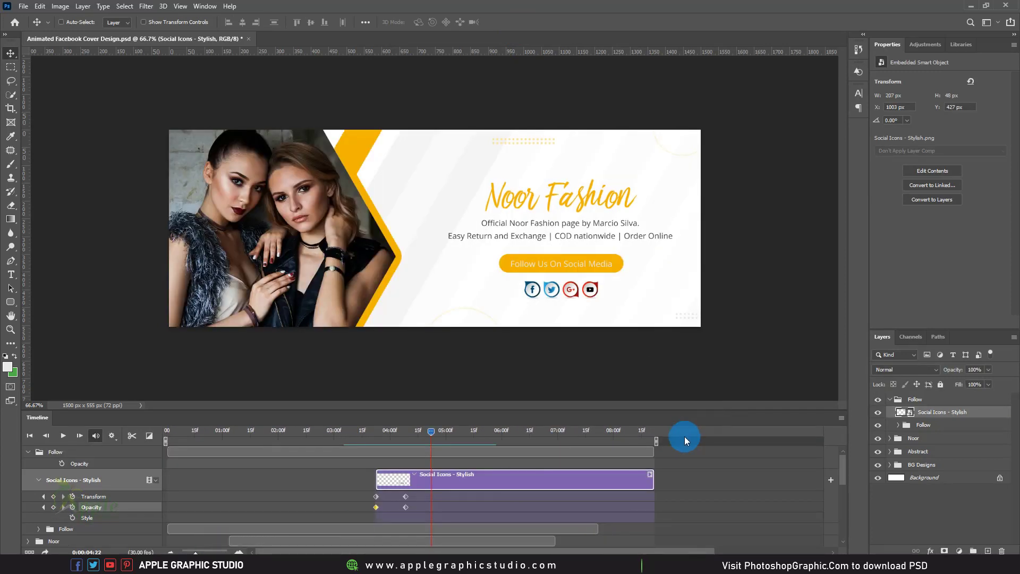
left_click_drag(657, 440, 434, 440)
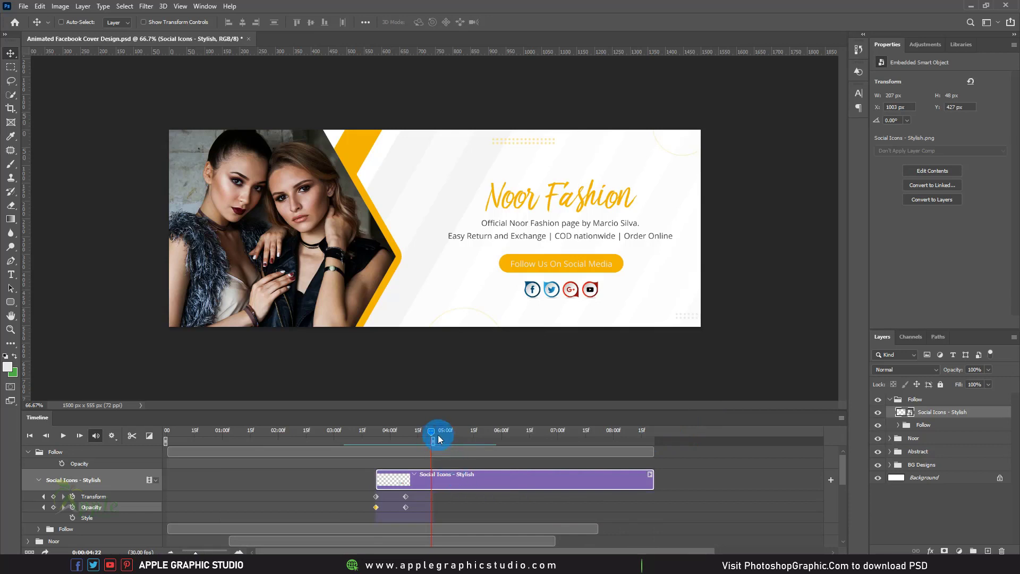
key("space")
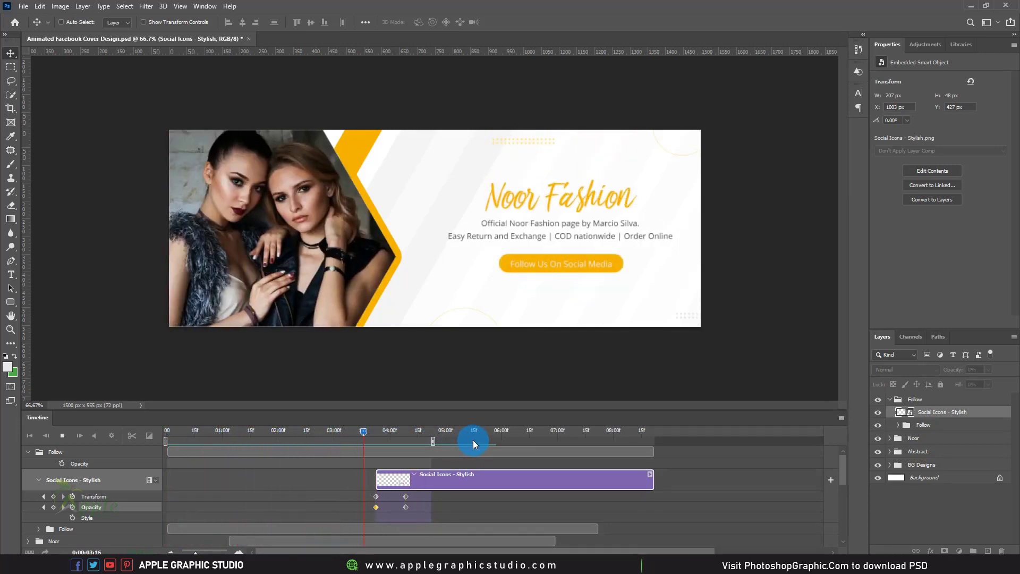
key("space")
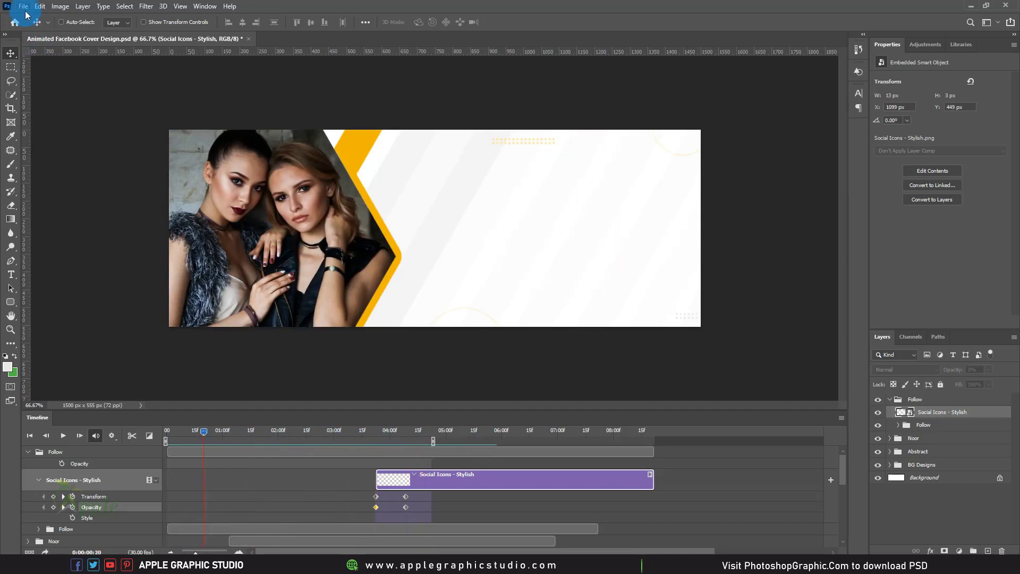
Open Render Video and set the output folder to the Desktop
left_click(23, 6)
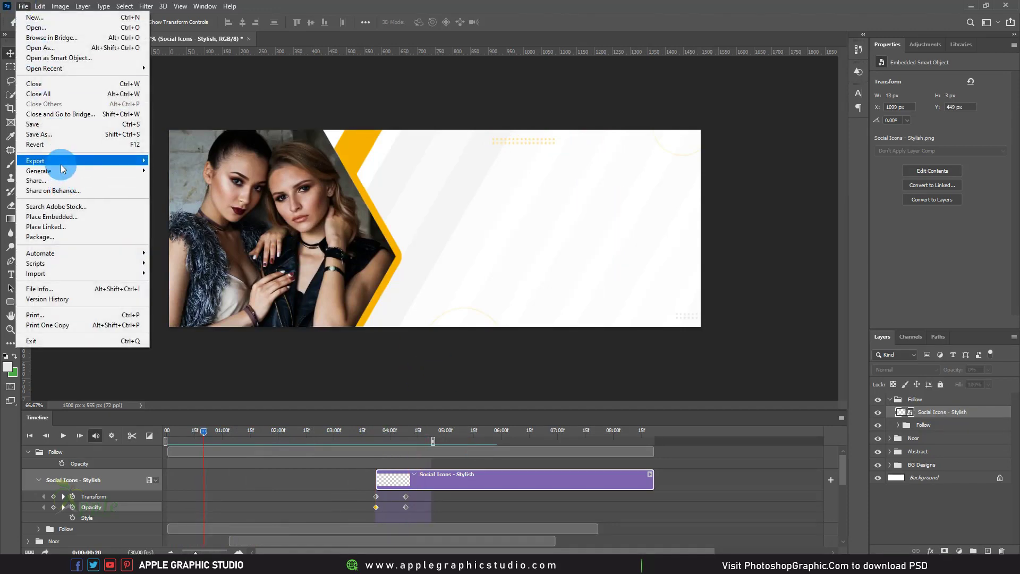
mouse_move(35, 161)
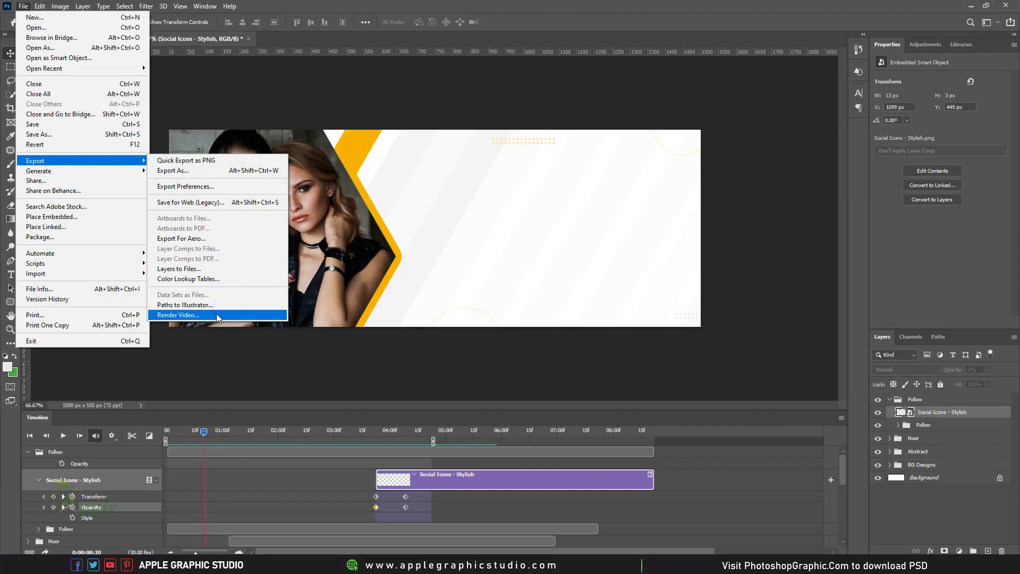
left_click(216, 314)
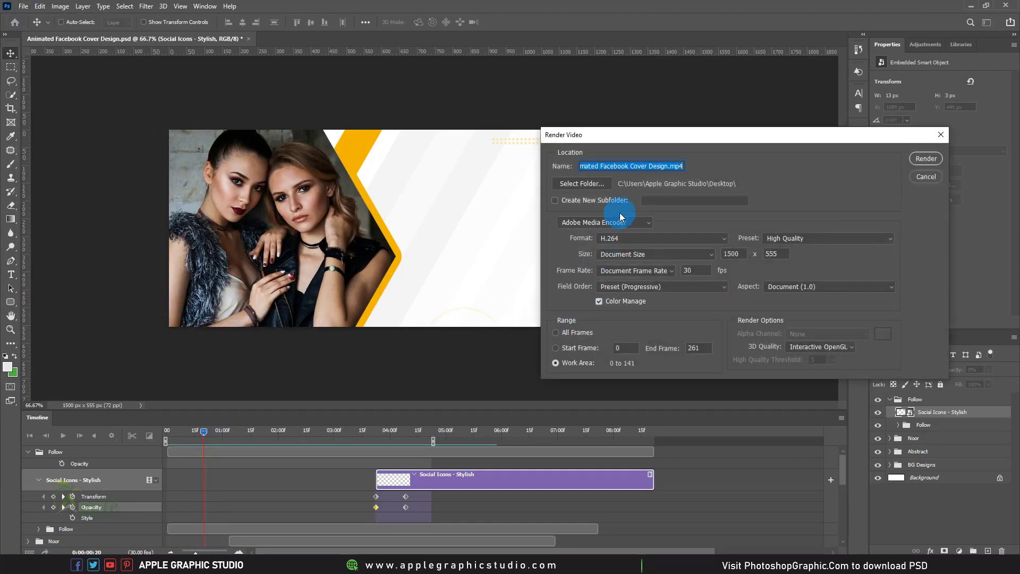
left_click(594, 184)
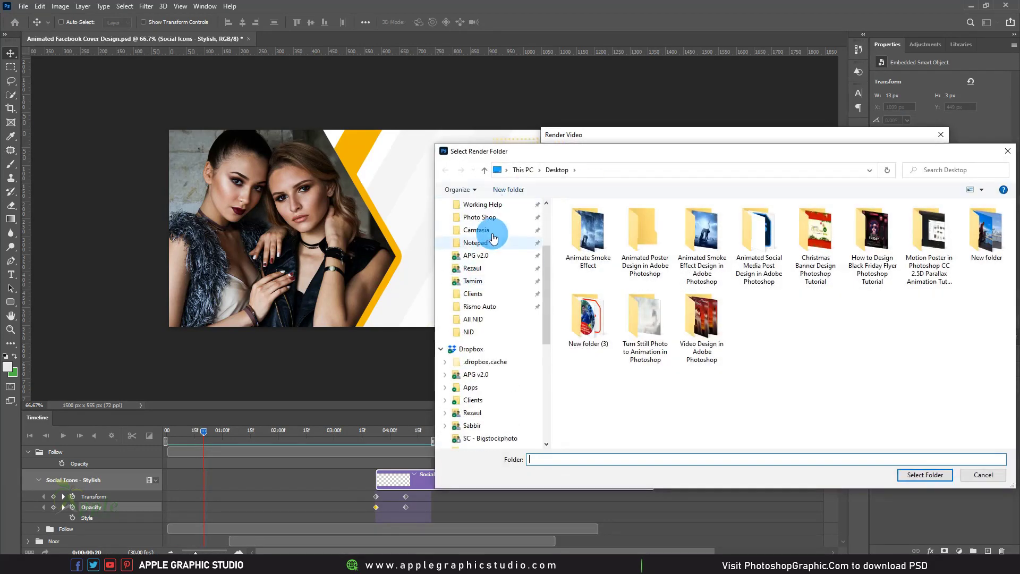
scroll(494, 239, "up", 3)
left_click(475, 225)
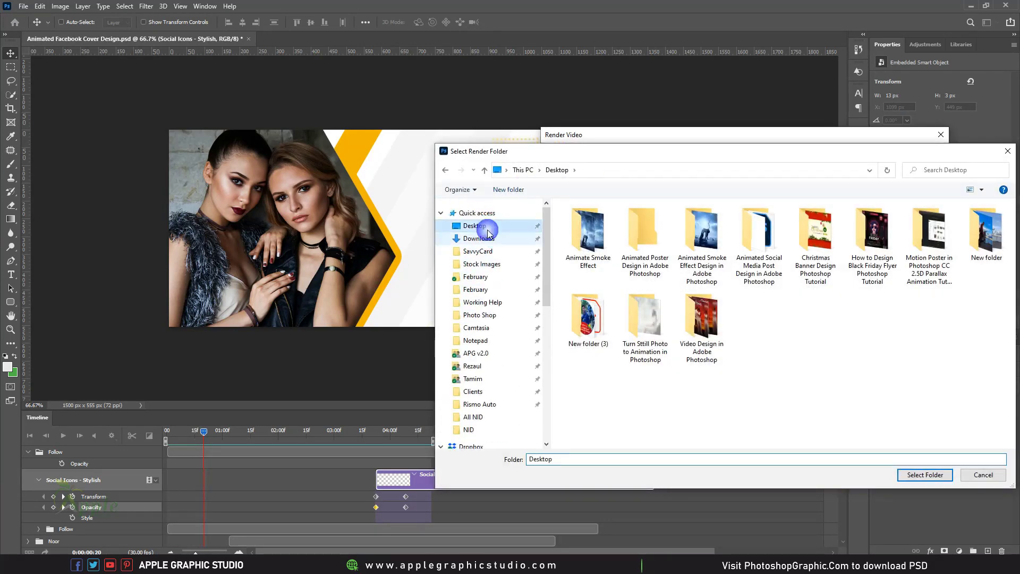
left_click(925, 475)
Keep the H.264 format, review the file name, and start the render
left_click(626, 247)
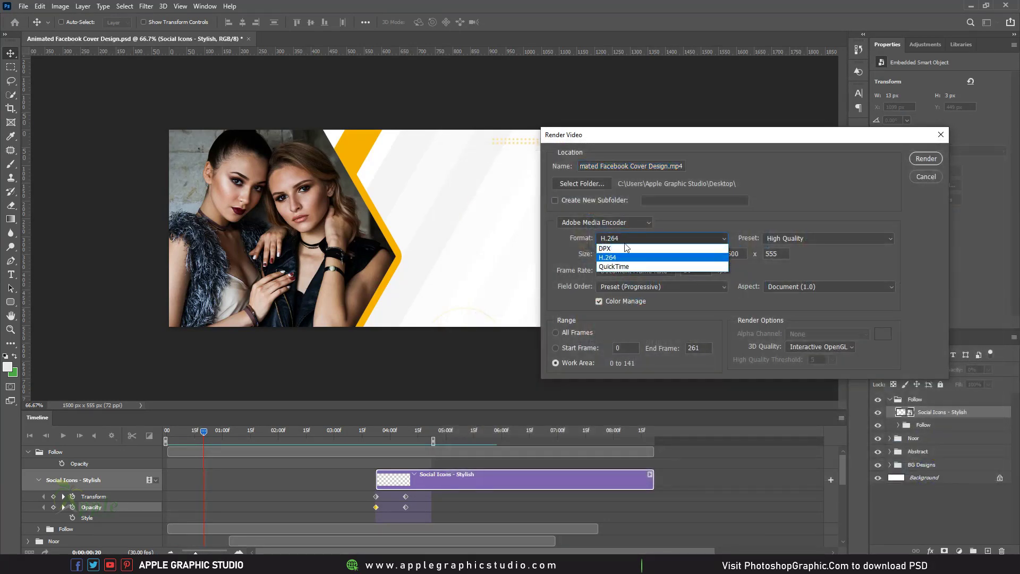
left_click(623, 259)
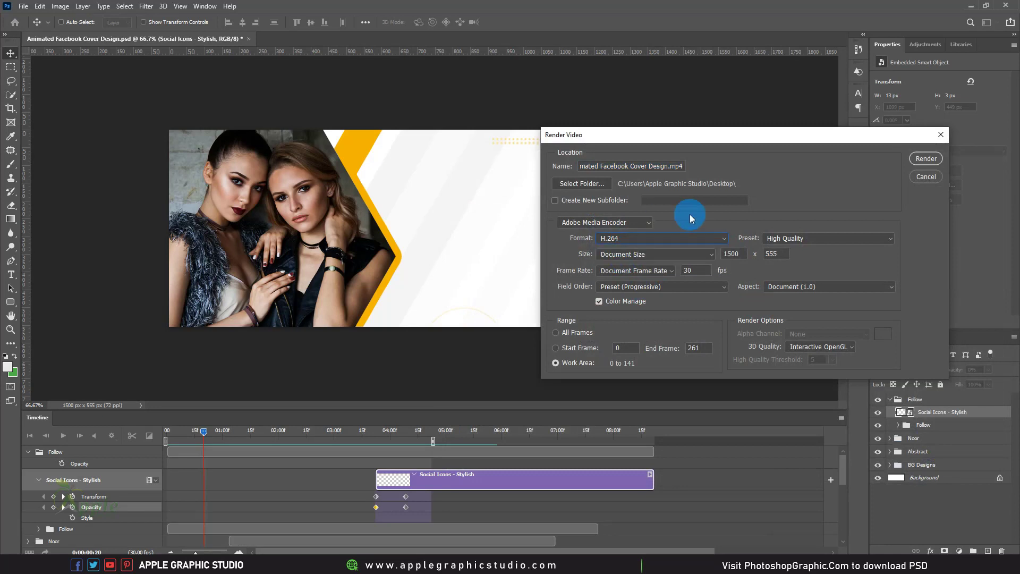
left_click(669, 166)
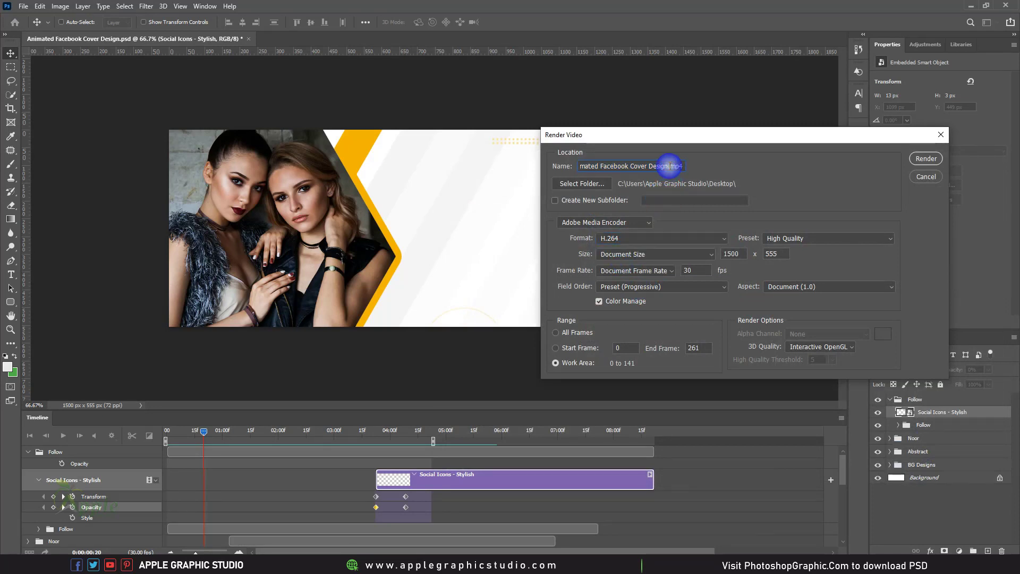
left_click(918, 161)
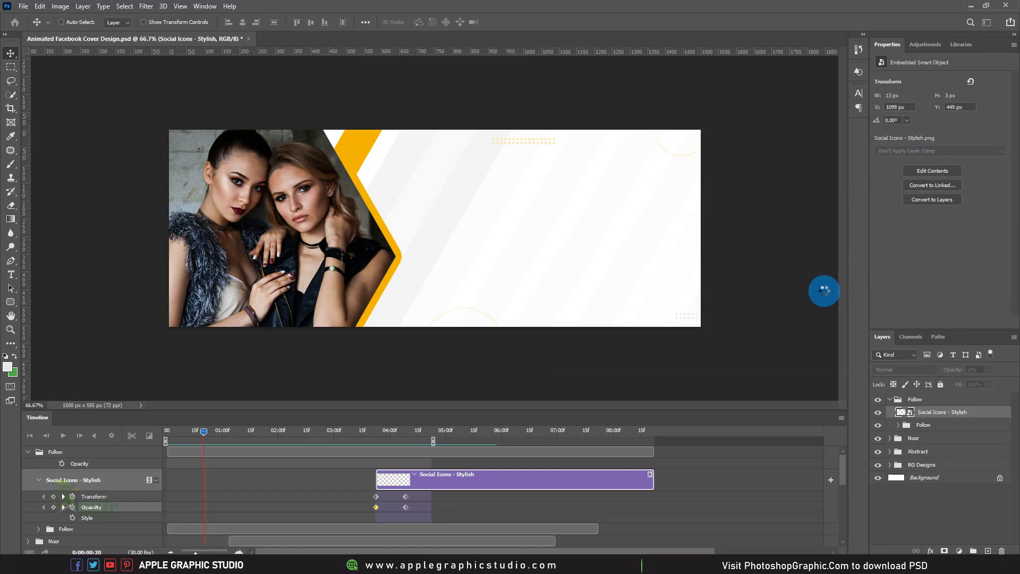